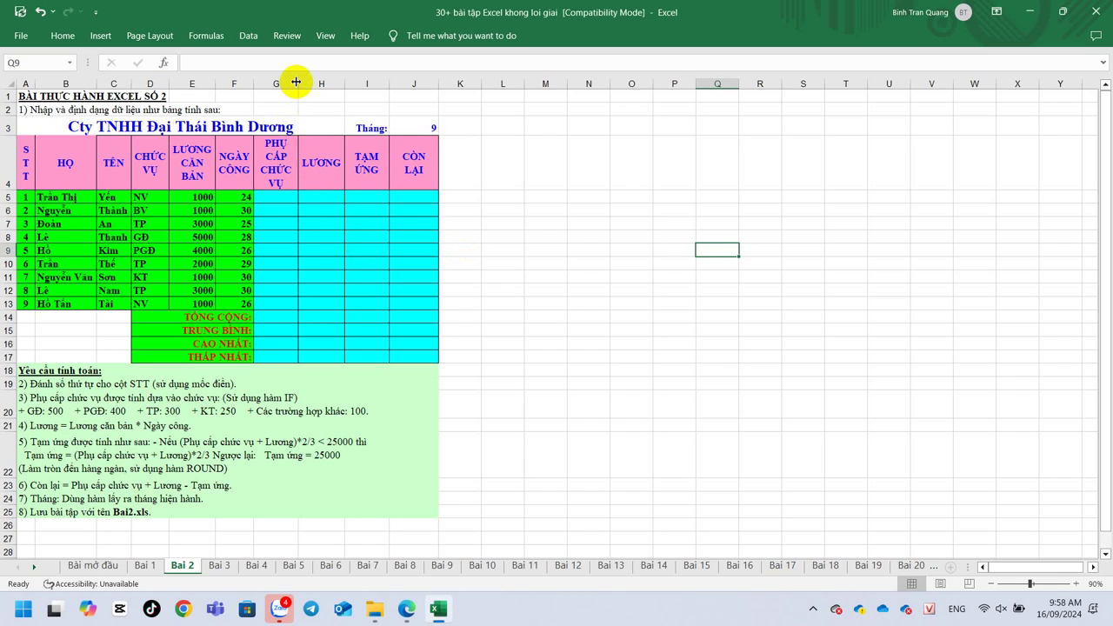
- Widen column G and shorten the header row, then review the STT and allowance requirement notes
{"action": "left_click_drag", "start_coordinate": [296, 81], "coordinate": [313, 82]}
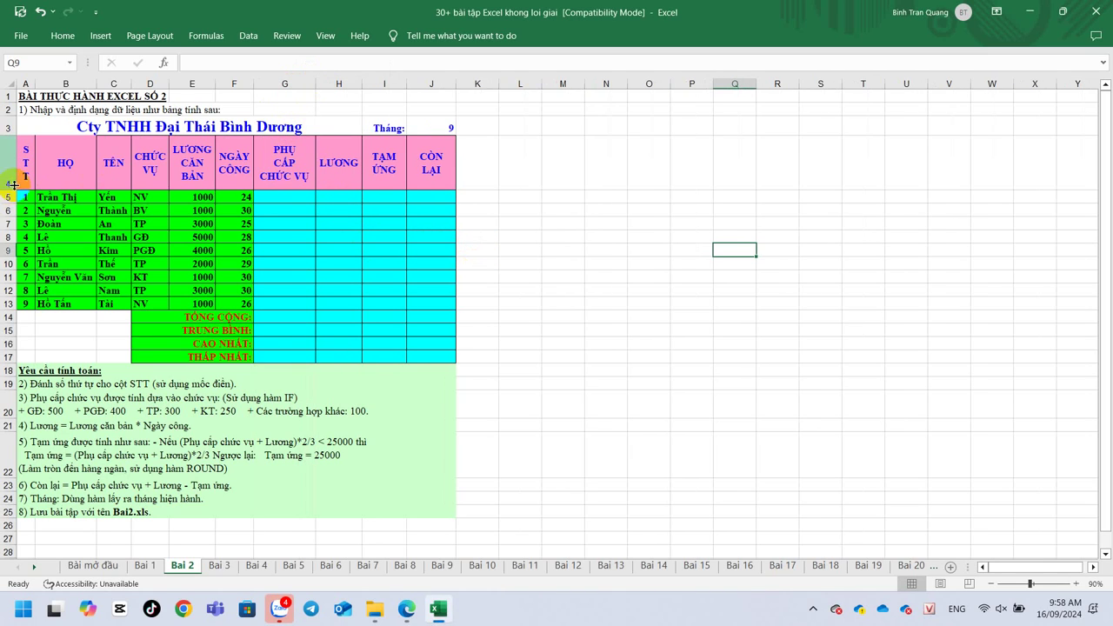
{"action": "left_click_drag", "start_coordinate": [13, 184], "coordinate": [13, 171]}
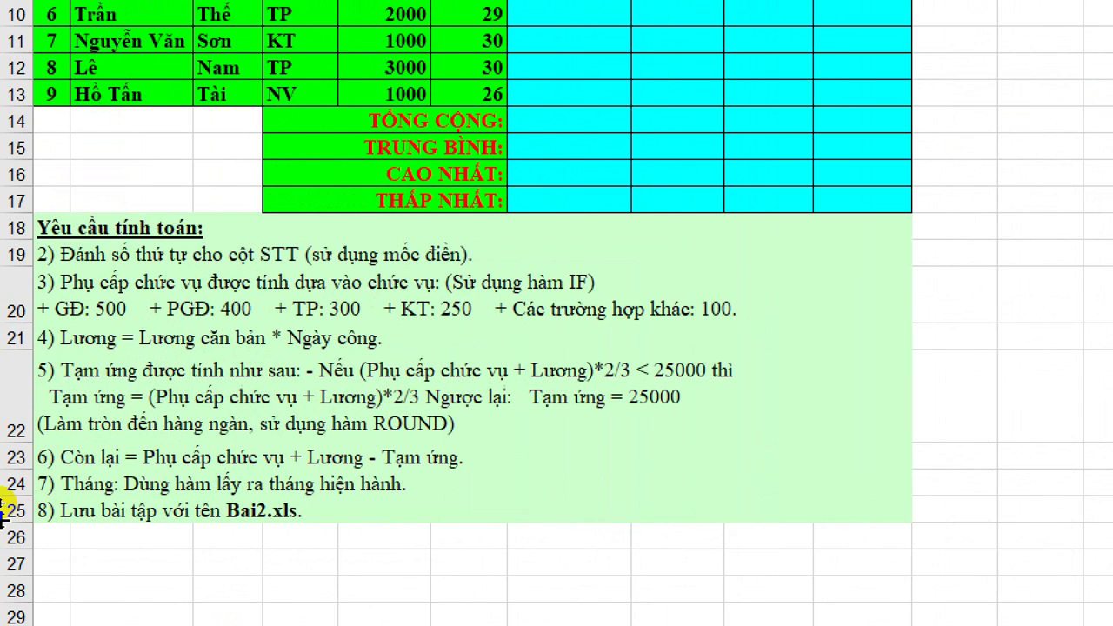
{"action": "left_click", "coordinate": [143, 258]}
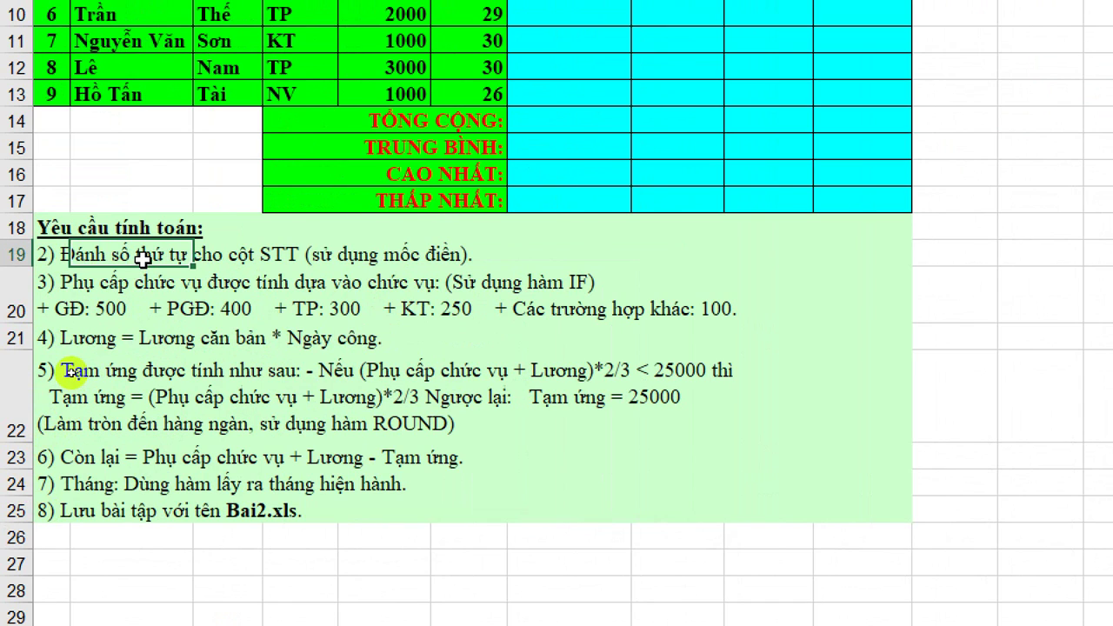
{"action": "left_click", "coordinate": [104, 296]}
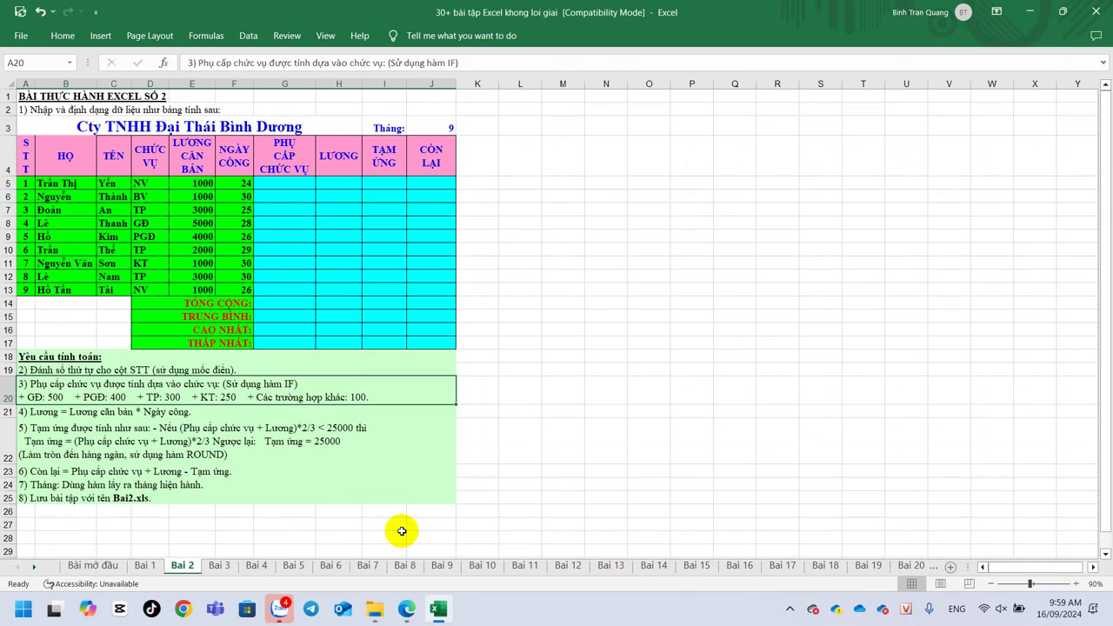
{"action": "left_click", "coordinate": [788, 609]}
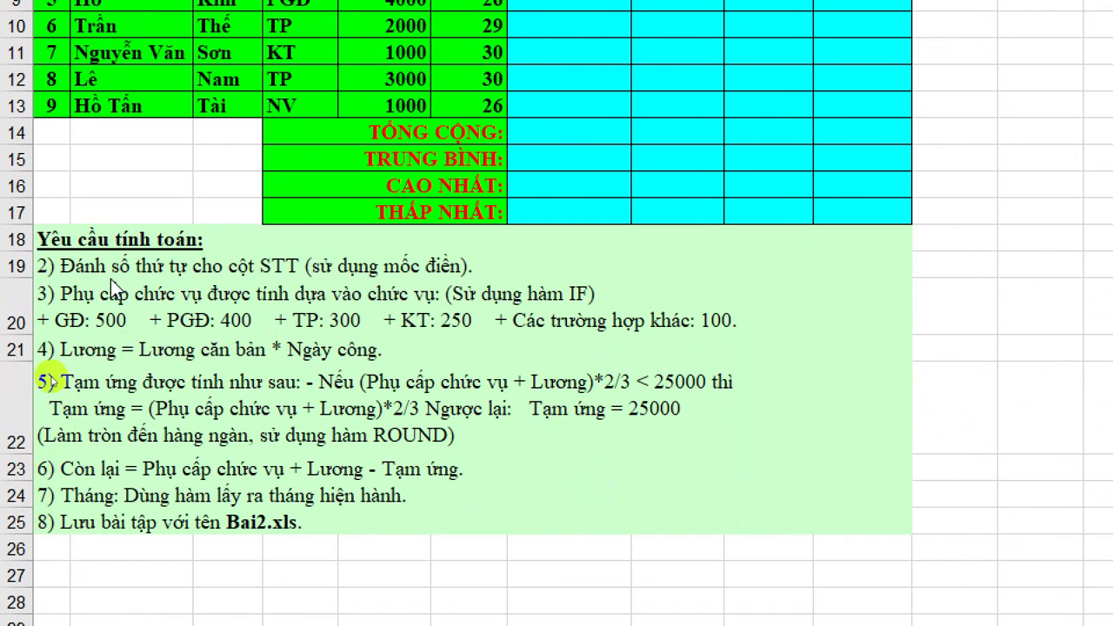
{"action": "left_click", "coordinate": [69, 301]}
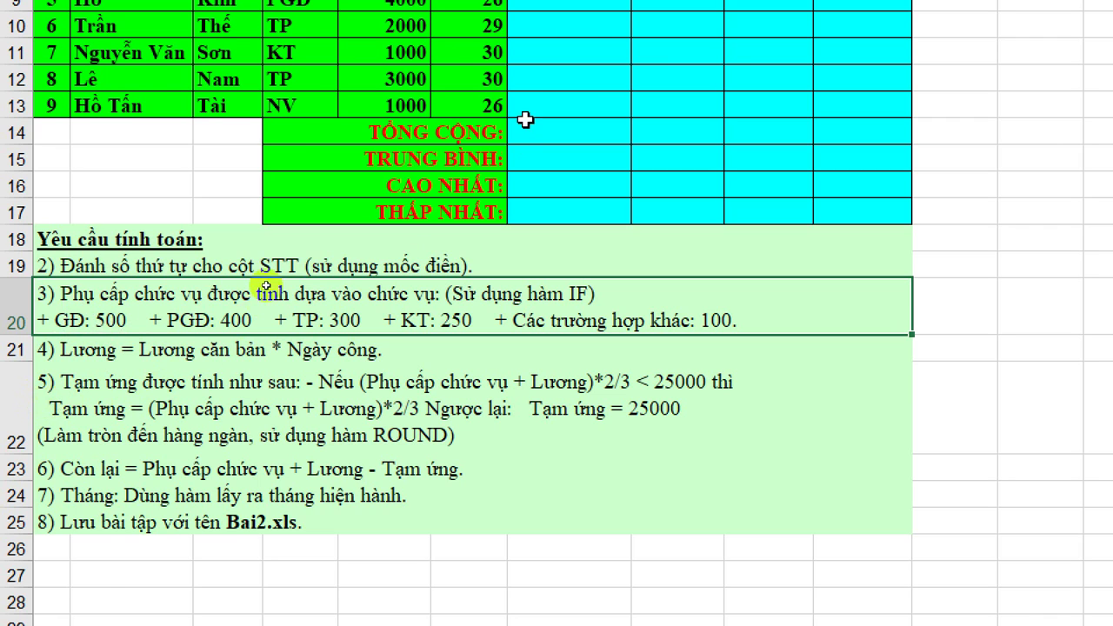
{"action": "scroll", "coordinate": [528, 117], "scroll_direction": "up", "scroll_amount": 3}
- Enter =IF(D5="GĐ",500,0) in G5 and check it against D5's position code
{"action": "left_click", "coordinate": [571, 175]}
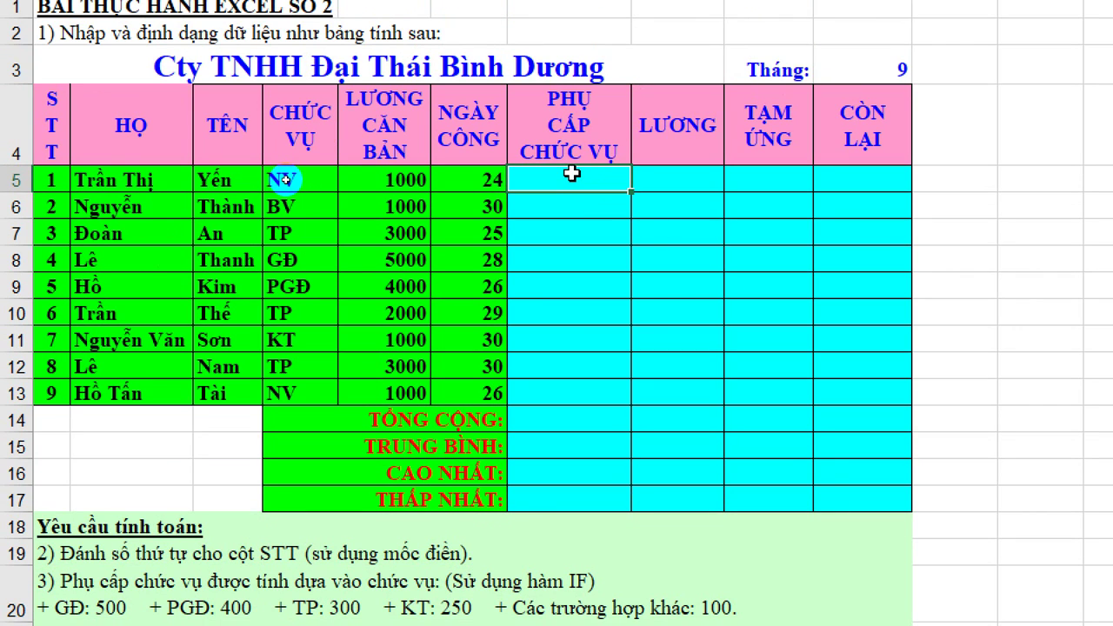
{"action": "type", "text": "="}
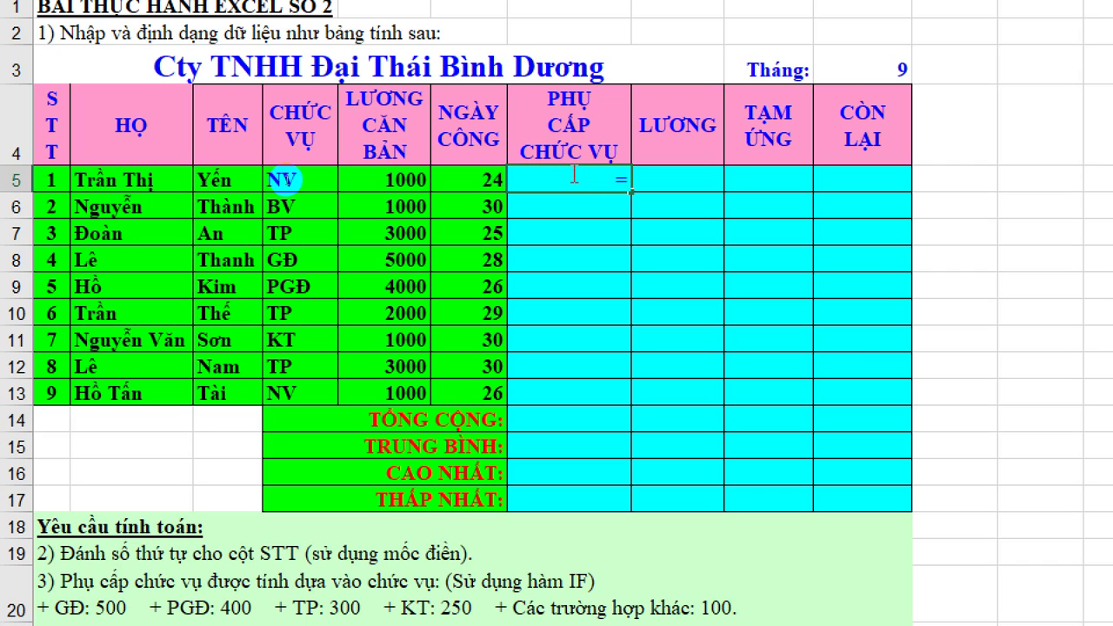
{"action": "type", "text": "if"}
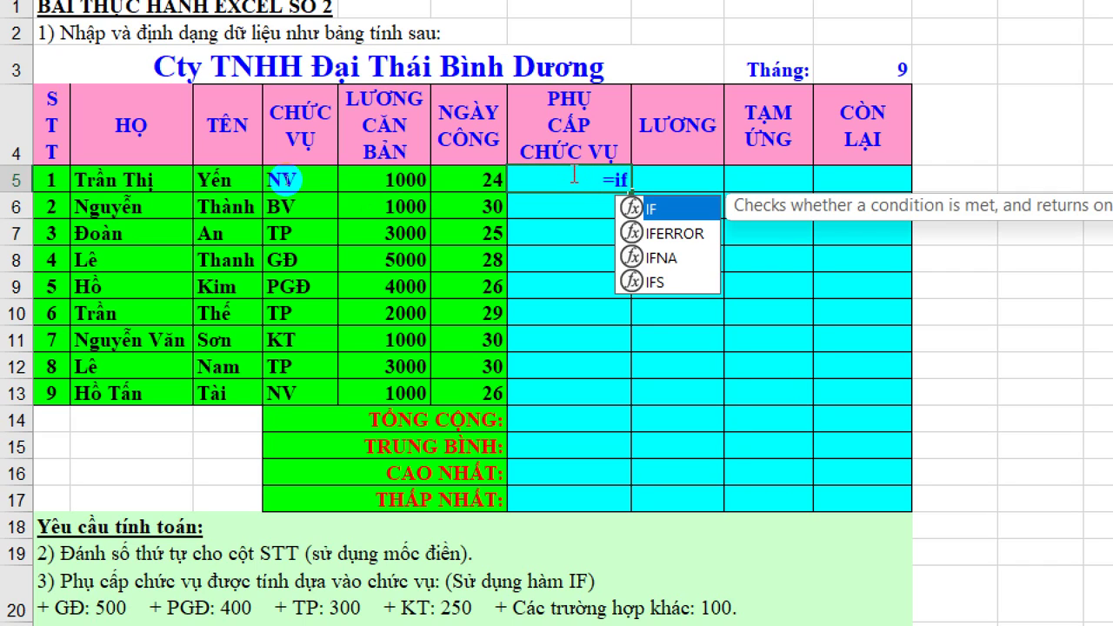
{"action": "type", "text": "("}
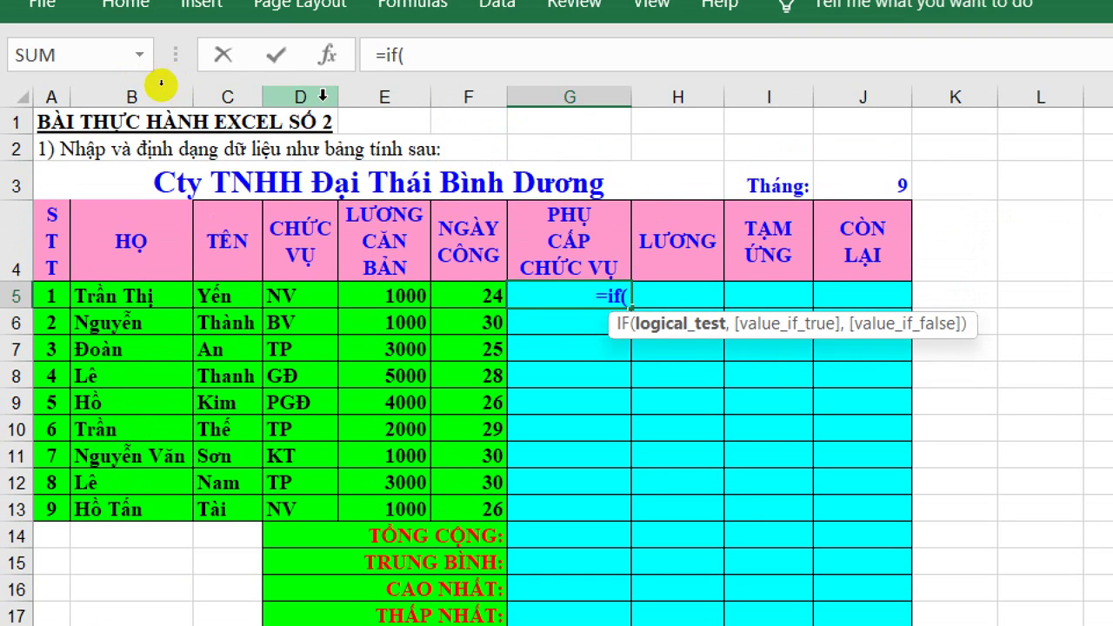
{"action": "left_click", "coordinate": [292, 298]}
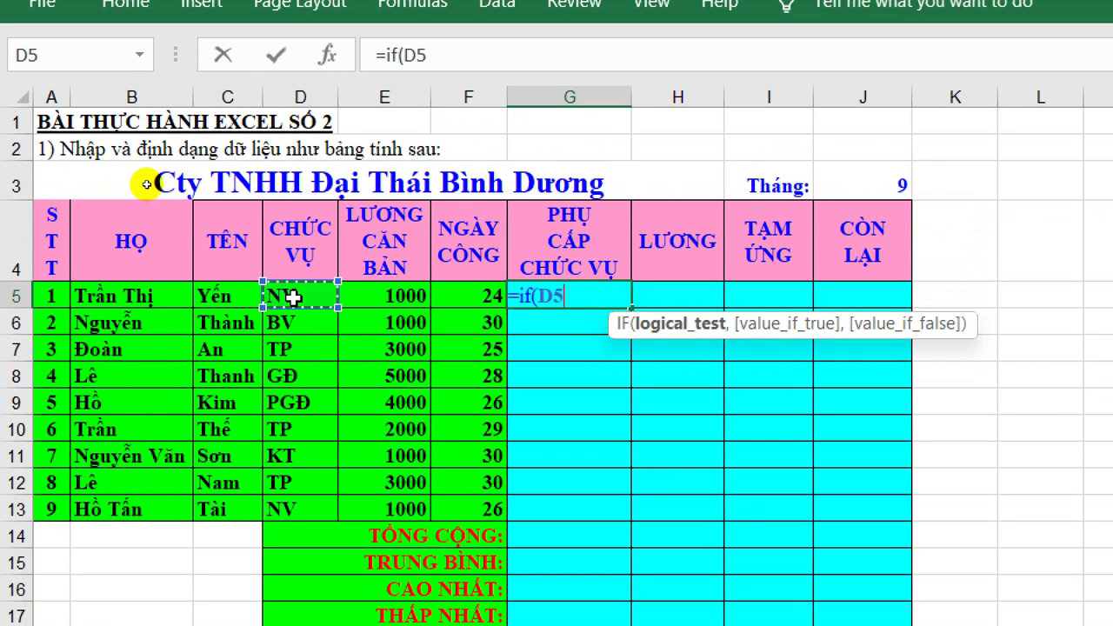
{"action": "type", "text": "="}
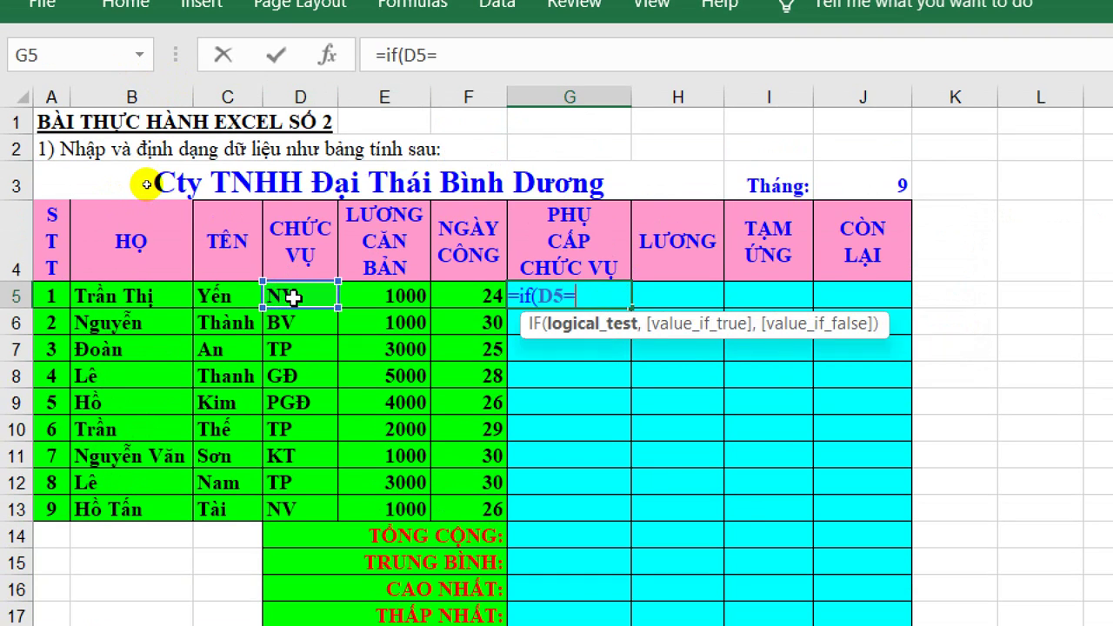
{"action": "type", "text": "\""}
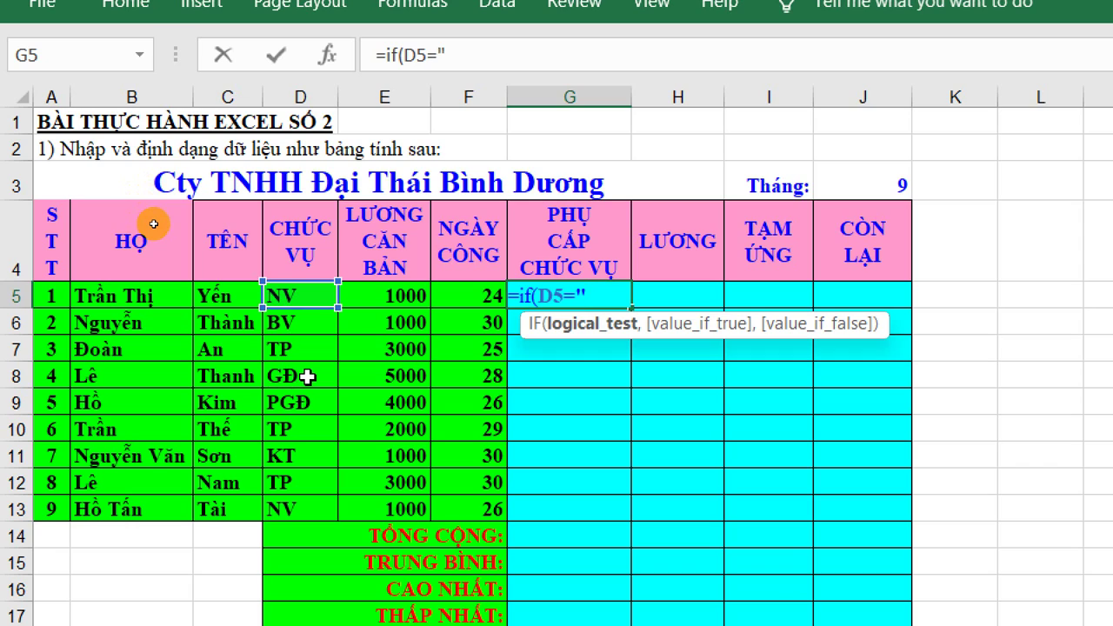
{"action": "type", "text": "G"}
{"action": "type", "text": "Đ\""}
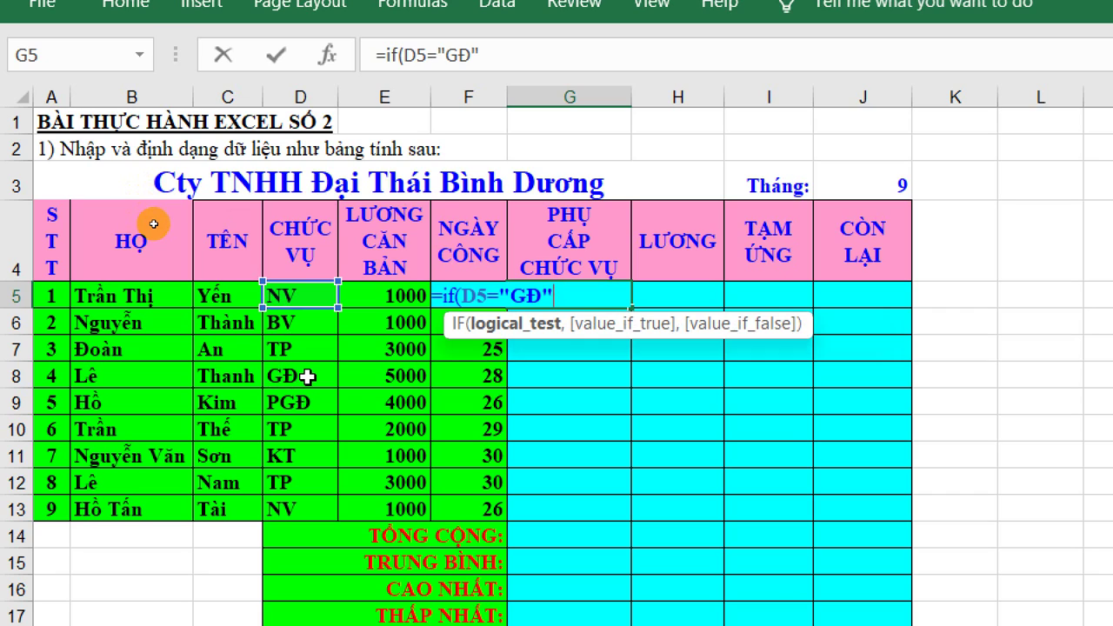
{"action": "type", "text": ","}
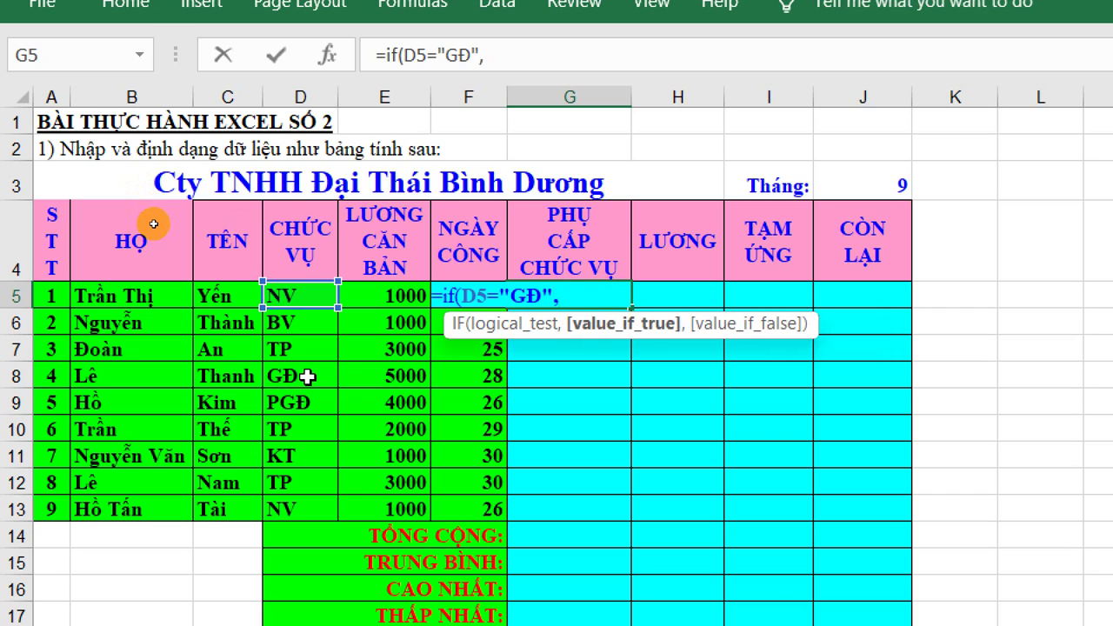
{"action": "type", "text": "500"}
{"action": "type", "text": ","}
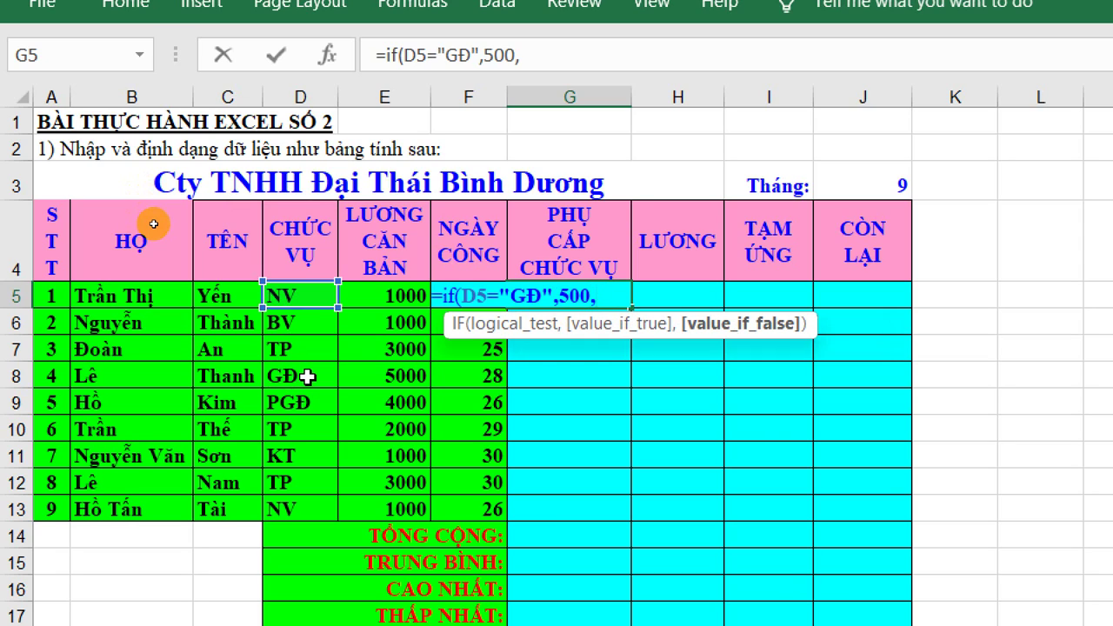
{"action": "type", "text": "0"}
{"action": "type", "text": ")"}
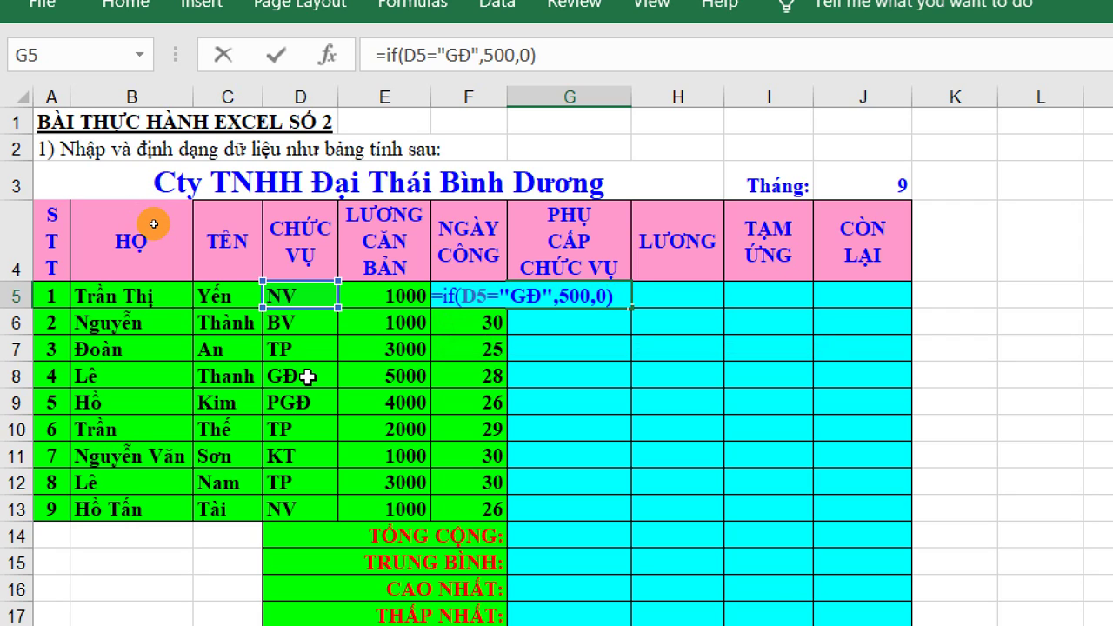
{"action": "key", "text": "Return"}
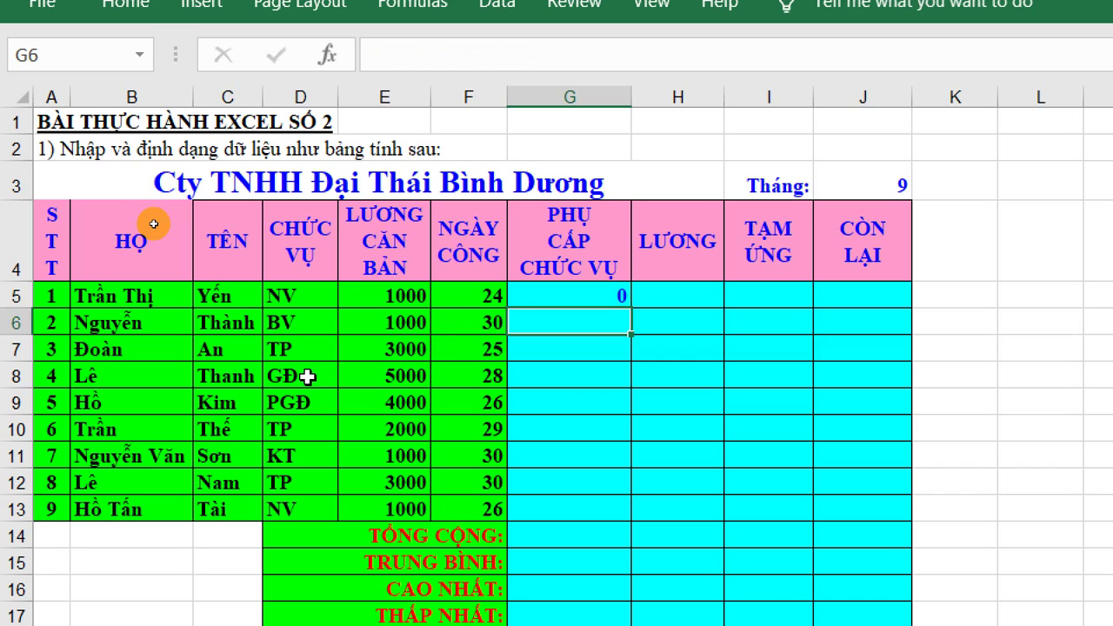
{"action": "left_click", "coordinate": [320, 296]}
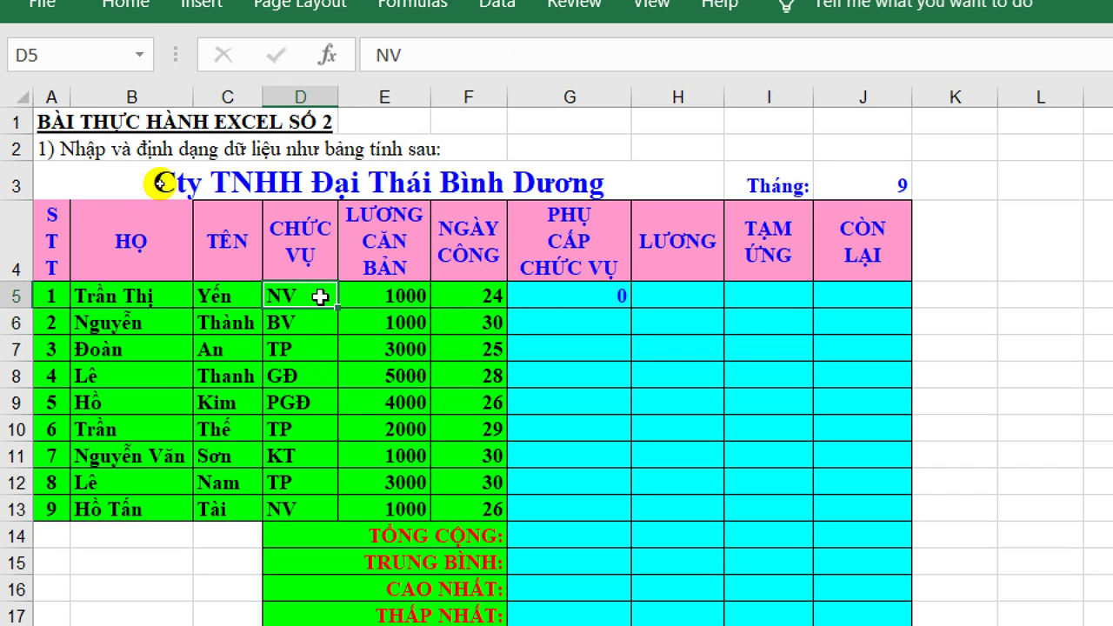
{"action": "left_click", "coordinate": [563, 294]}
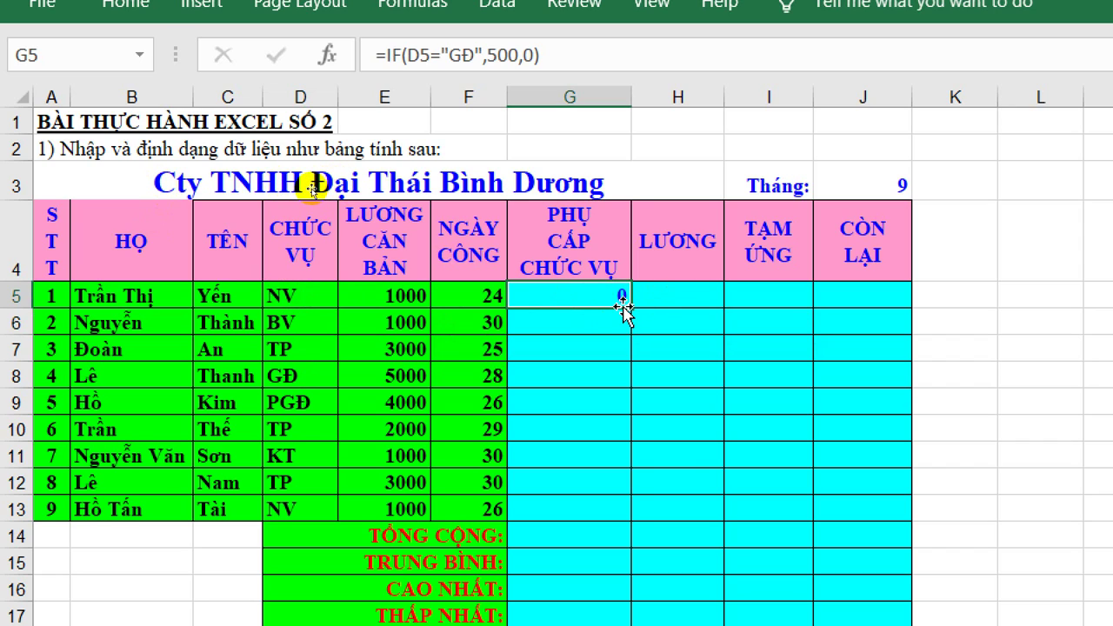
- Fill the G5 formula down to G13 and confirm G8 shows 500 for the GĐ employee
{"action": "left_click_drag", "start_coordinate": [630, 306], "coordinate": [638, 520]}
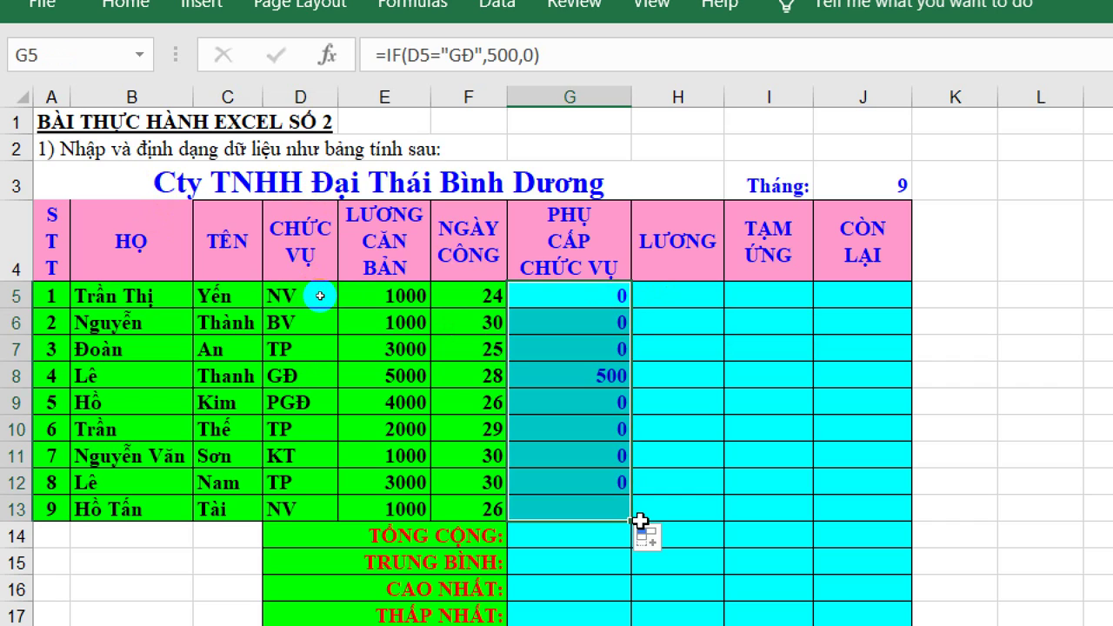
{"action": "left_click", "coordinate": [313, 375]}
{"action": "left_click", "coordinate": [563, 369]}
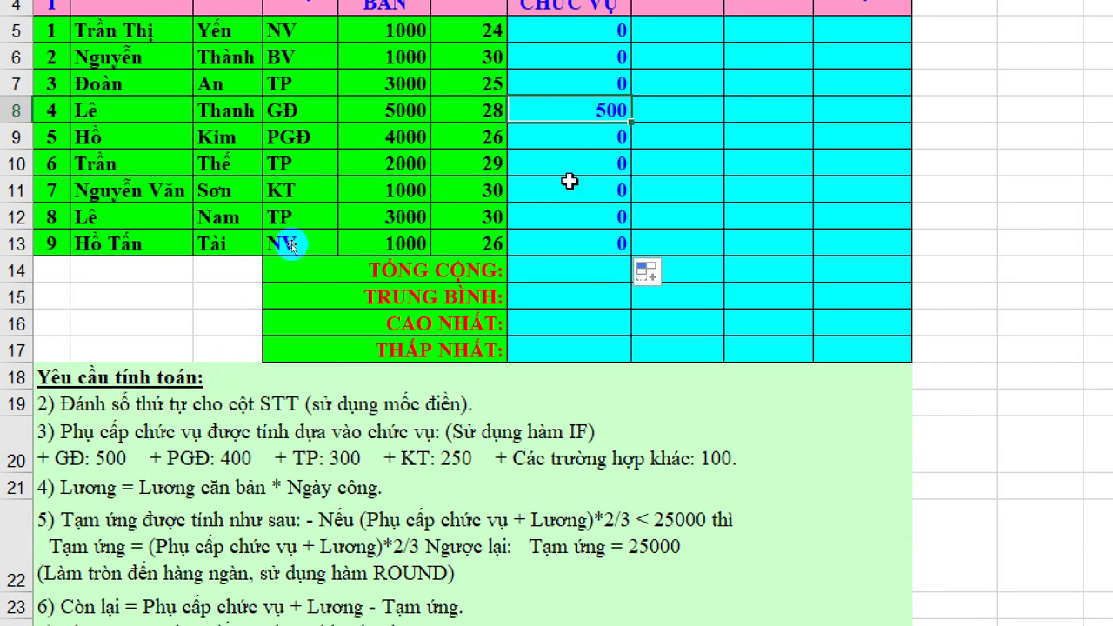
{"action": "scroll", "coordinate": [591, 187], "scroll_direction": "up", "scroll_amount": 2}
- Edit G5 to =IF(D5="GĐ",500,IF(D5="PGĐ",400,0))
{"action": "left_click", "coordinate": [603, 197]}
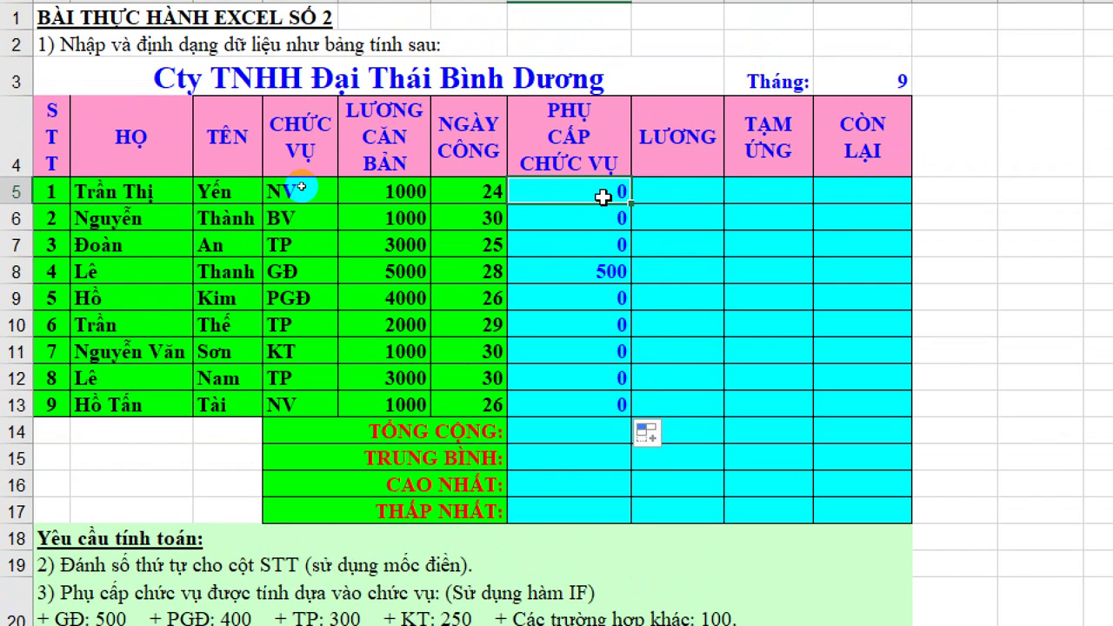
{"action": "double_click", "coordinate": [602, 197]}
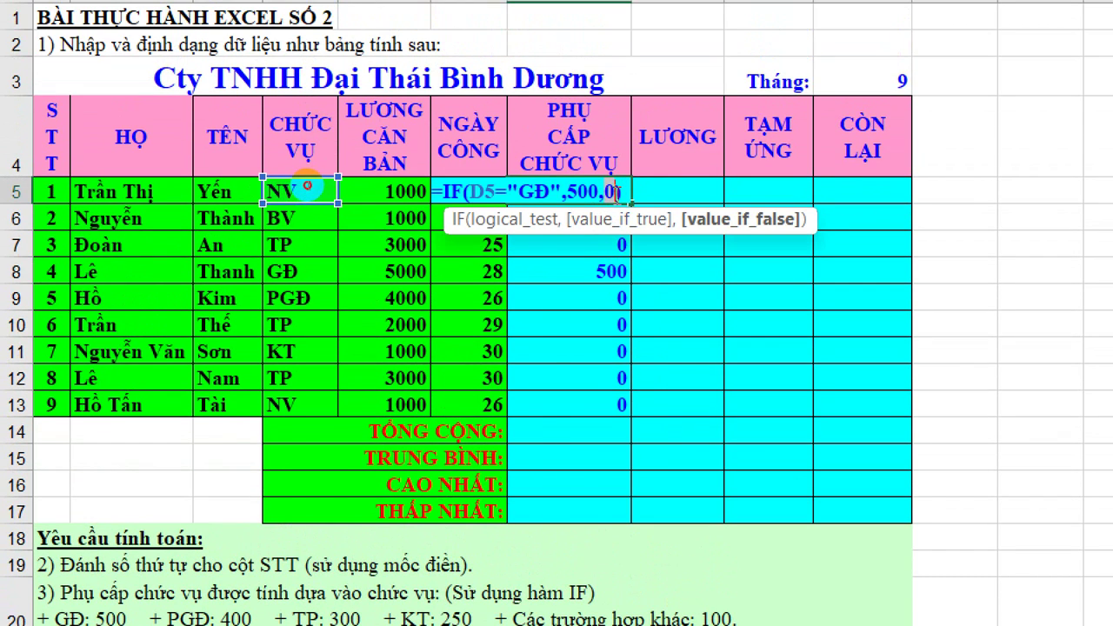
{"action": "scroll", "coordinate": [565, 139], "scroll_direction": "right", "scroll_amount": 2}
{"action": "type", "text": ")"}
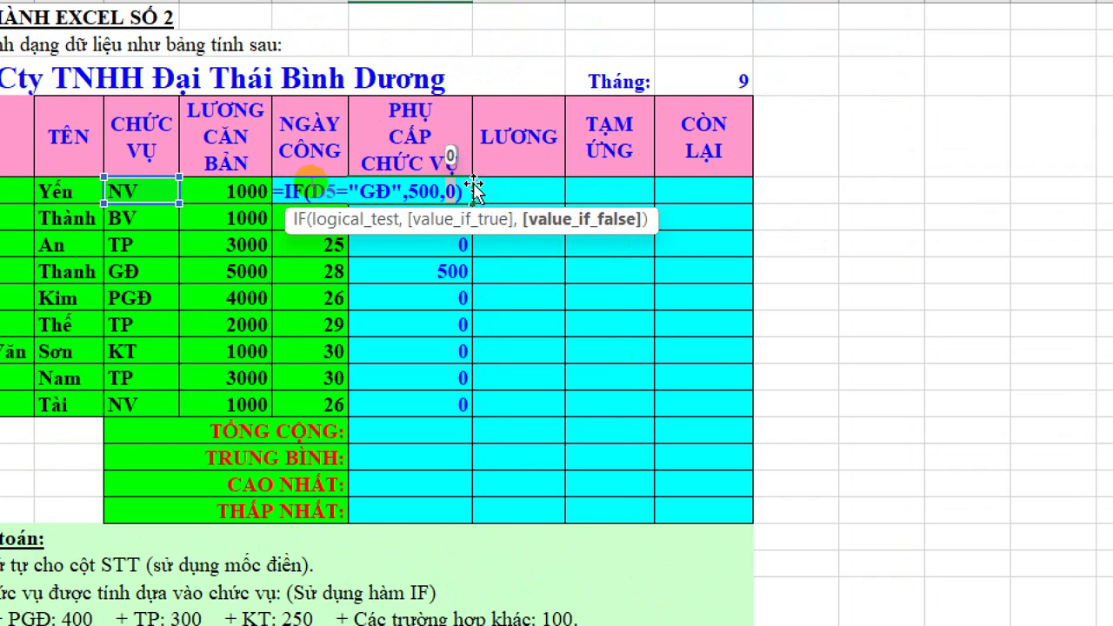
{"action": "key", "text": "BackSpace"}
{"action": "type", "text": "i"}
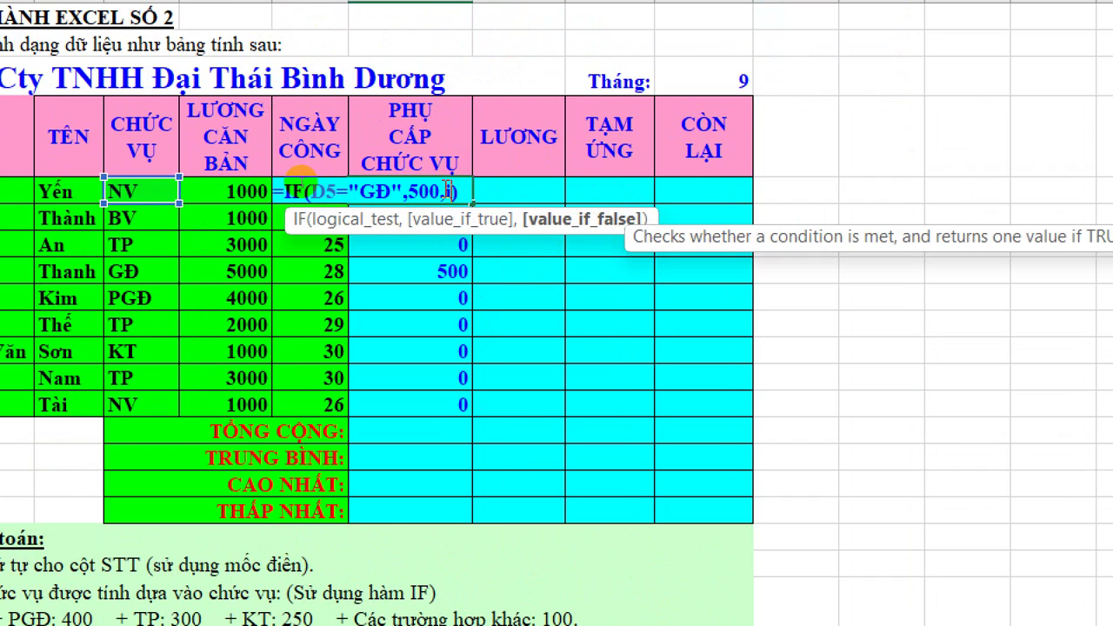
{"action": "type", "text": "f"}
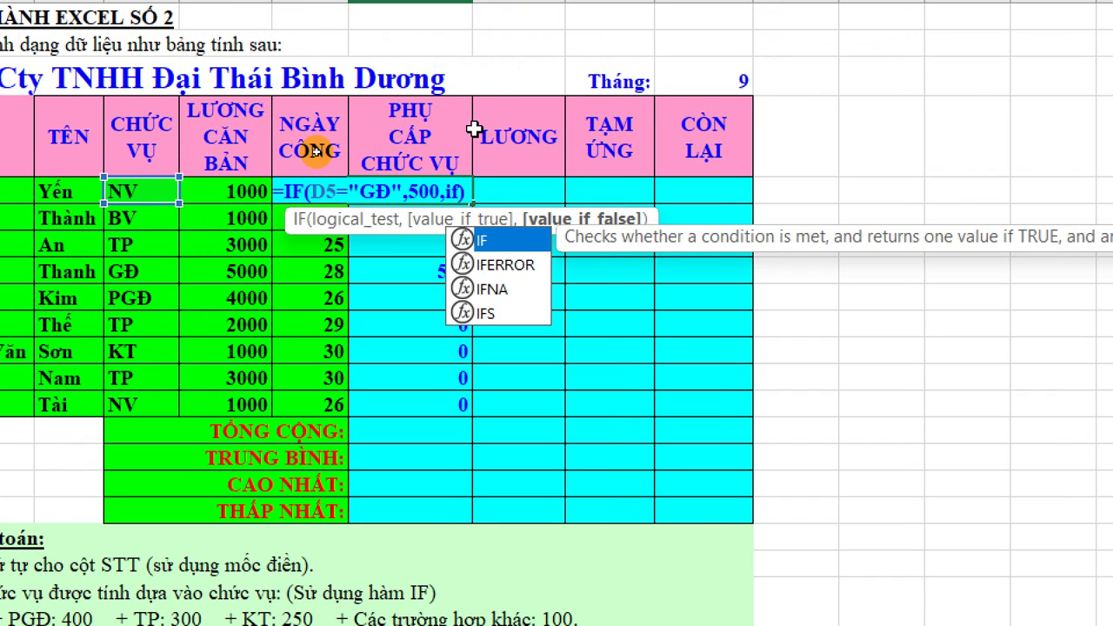
{"action": "type", "text": "("}
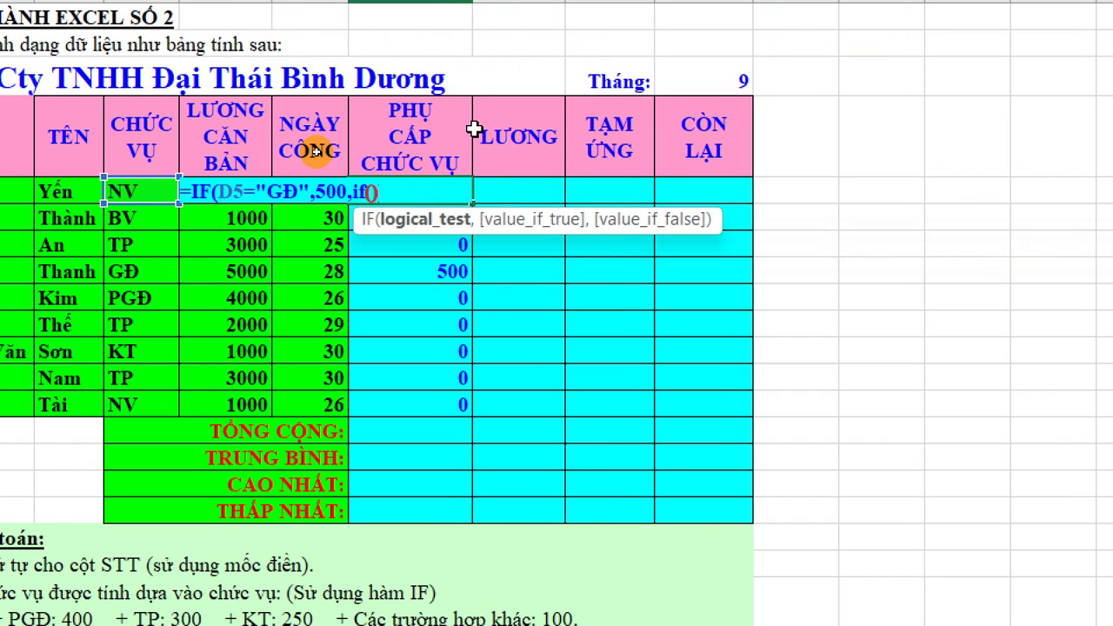
{"action": "type", "text": ")"}
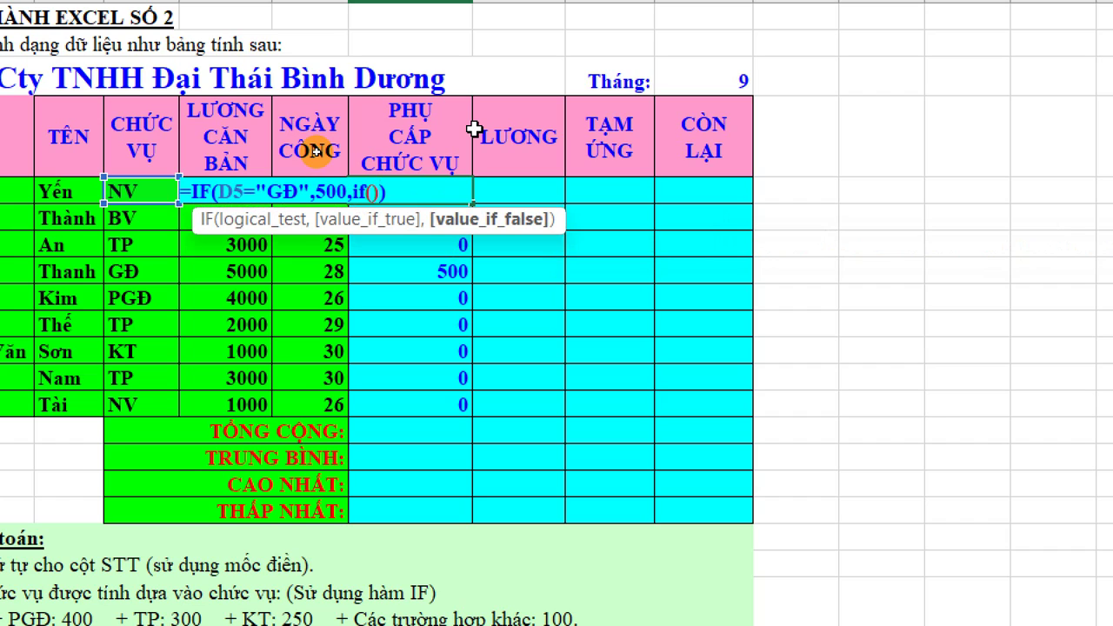
{"action": "key", "text": "Left"}
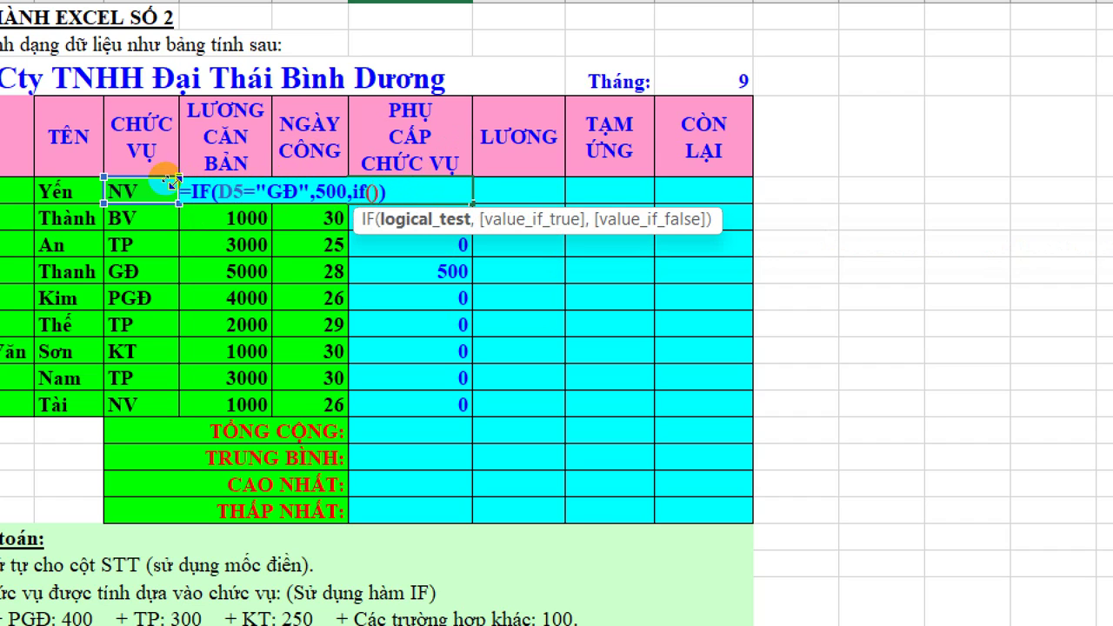
{"action": "left_click", "coordinate": [144, 191]}
{"action": "type", "text": "="}
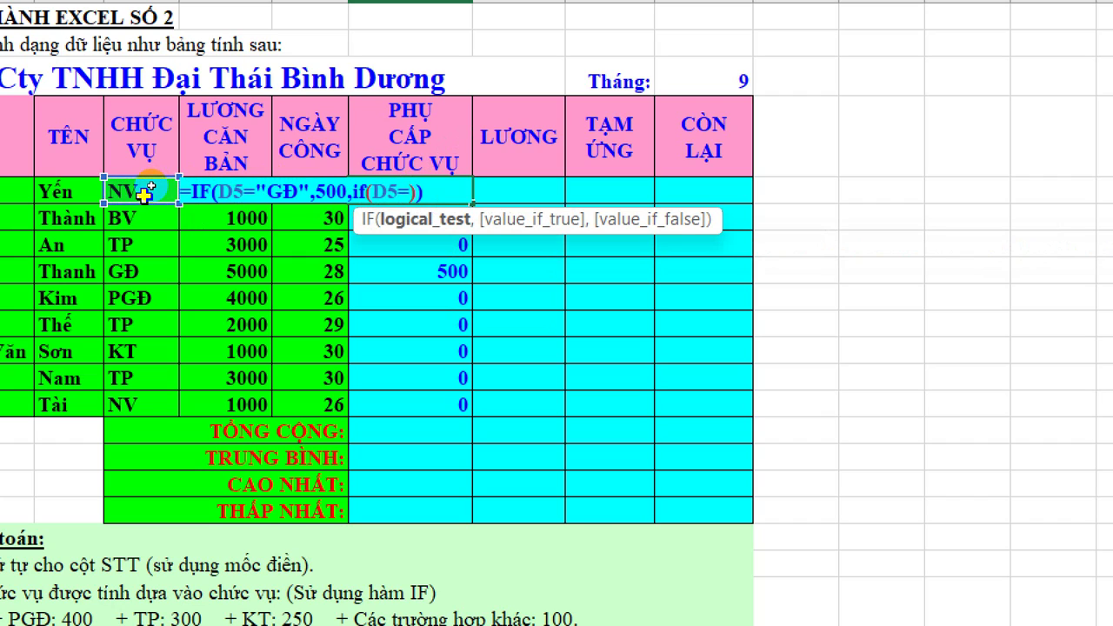
{"action": "type", "text": "\""}
{"action": "type", "text": "PGĐ"}
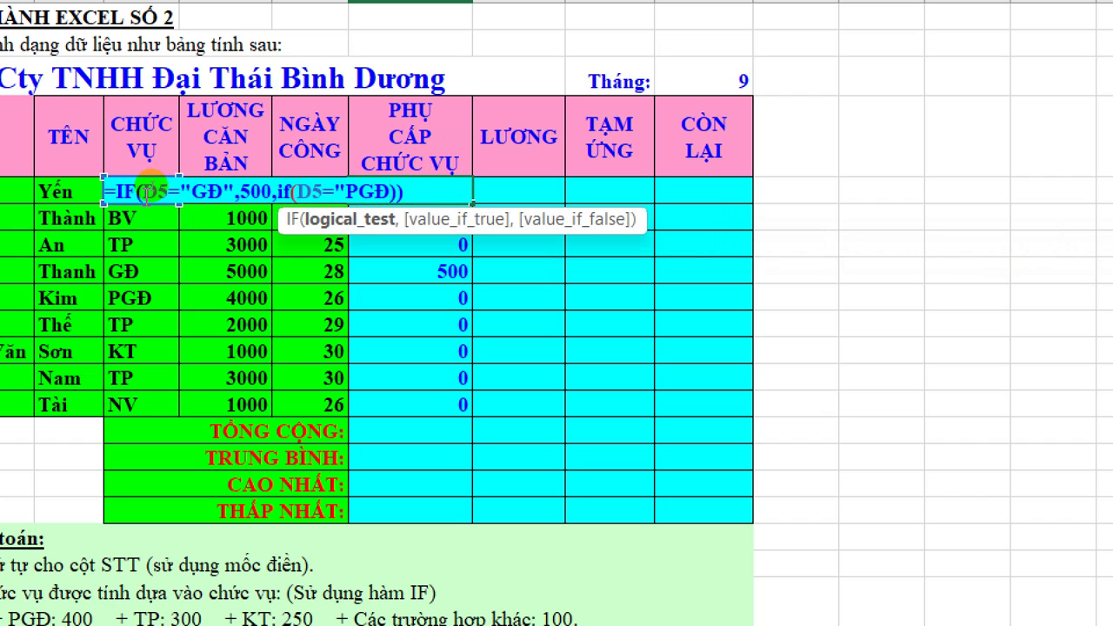
{"action": "type", "text": "\""}
{"action": "type", "text": ","}
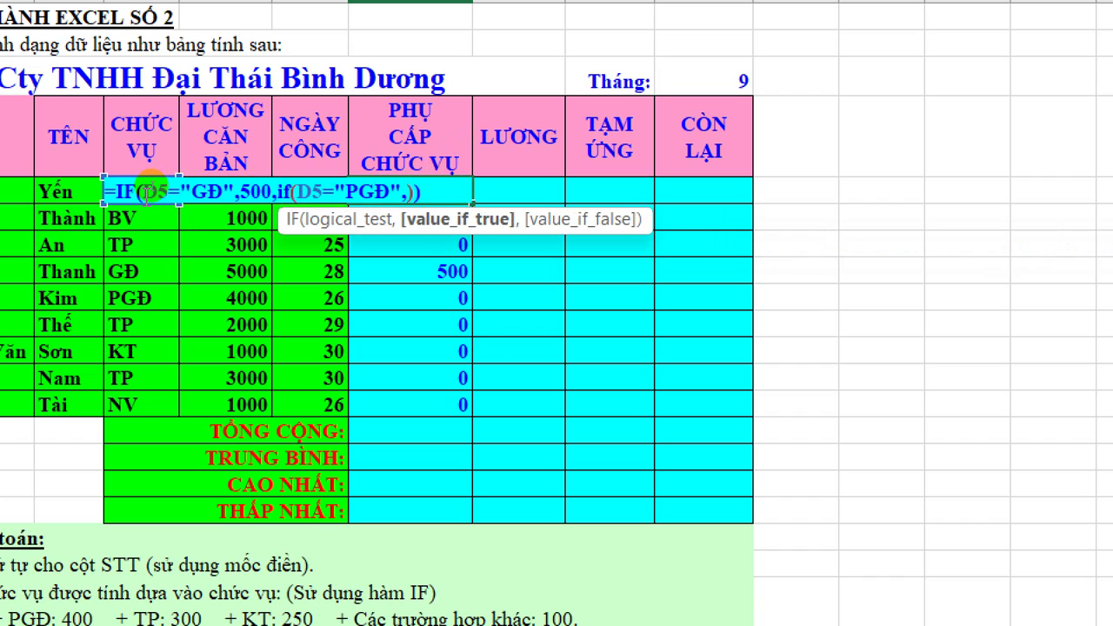
{"action": "type", "text": "400,"}
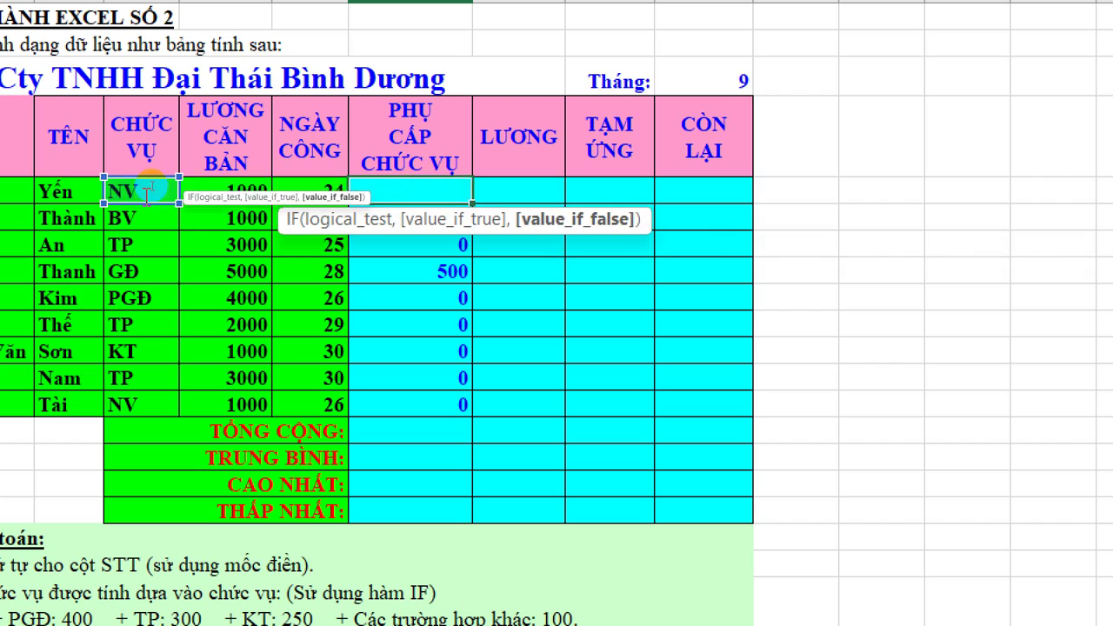
{"action": "type", "text": "00,if(D5=\"PGĐ\",400,0))"}
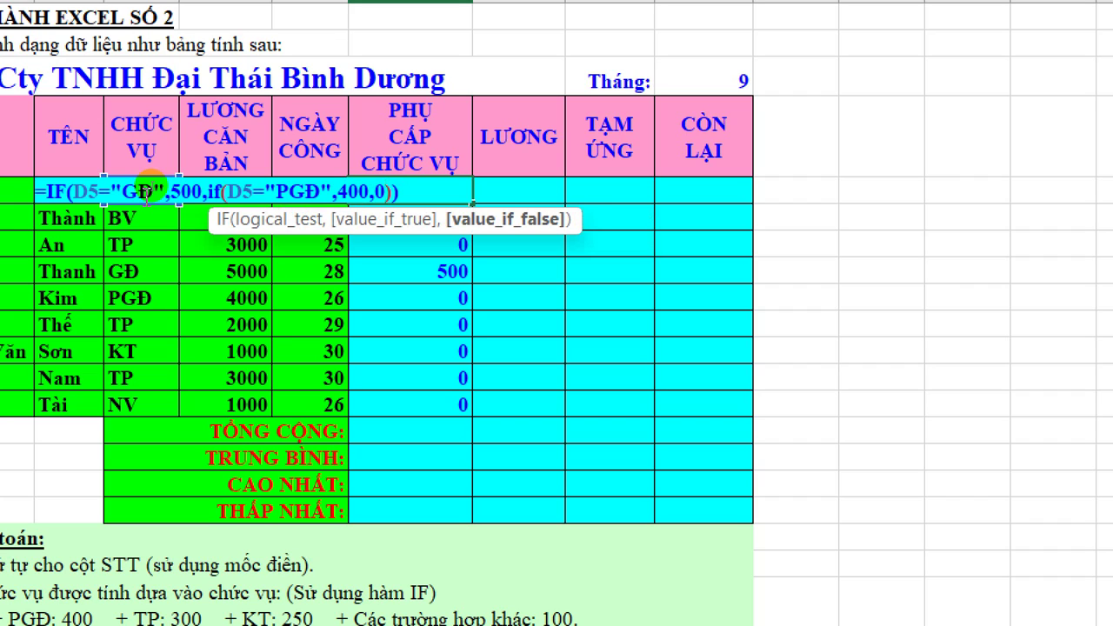
{"action": "key", "text": "Return"}
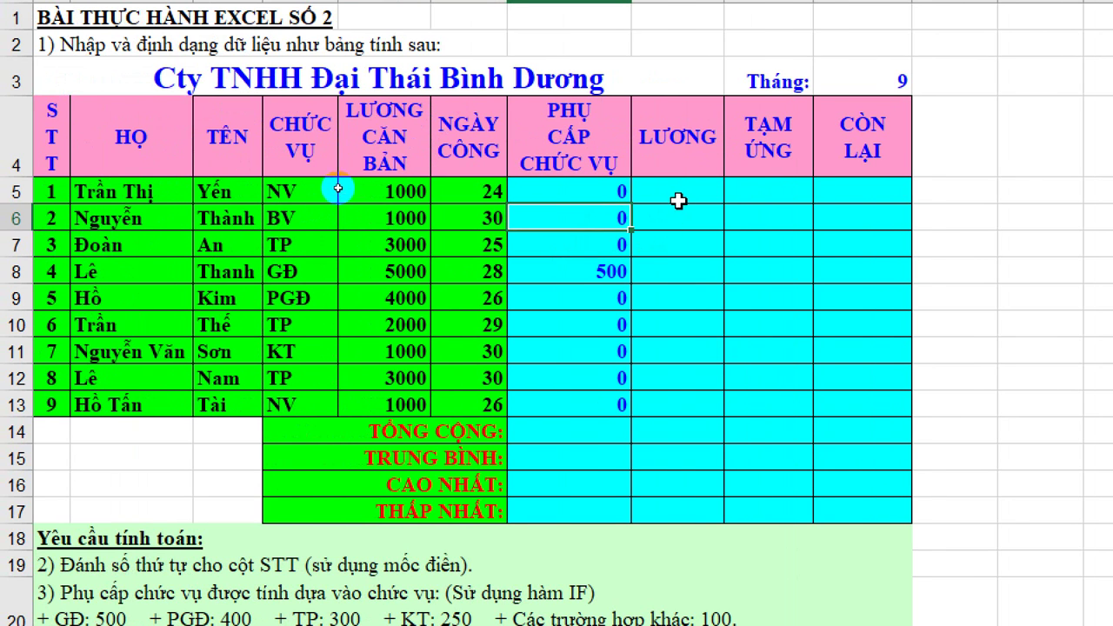
{"action": "left_click", "coordinate": [596, 186]}
- Fill the nested IF down to G13 and check G8 shows 500 and G9 shows 400
{"action": "left_click_drag", "start_coordinate": [628, 203], "coordinate": [632, 409]}
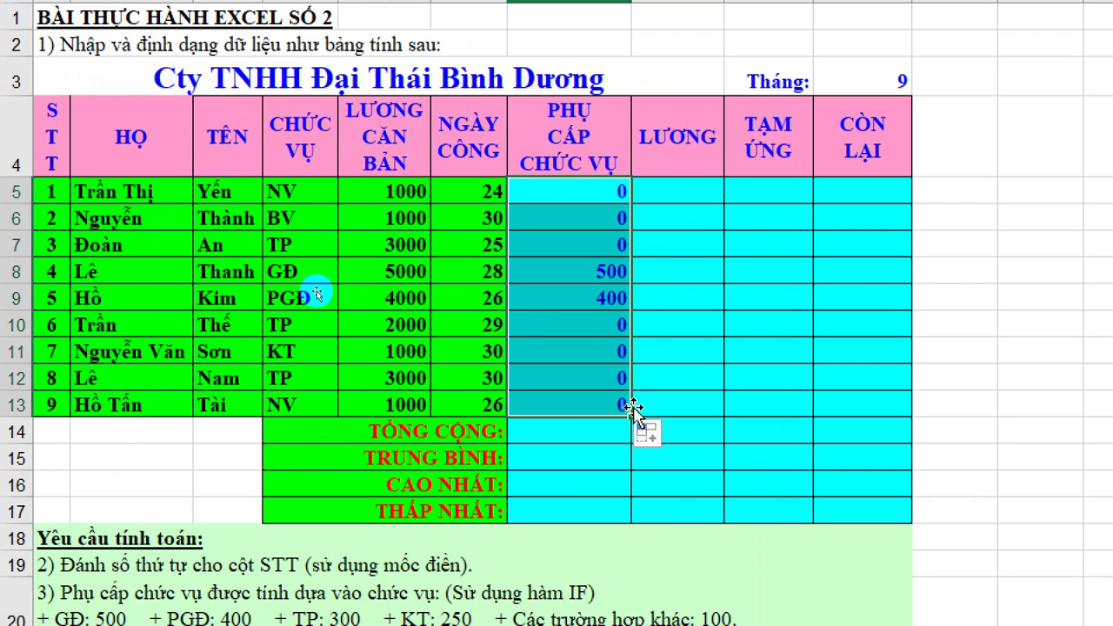
{"action": "left_click", "coordinate": [584, 270]}
{"action": "left_click", "coordinate": [576, 295]}
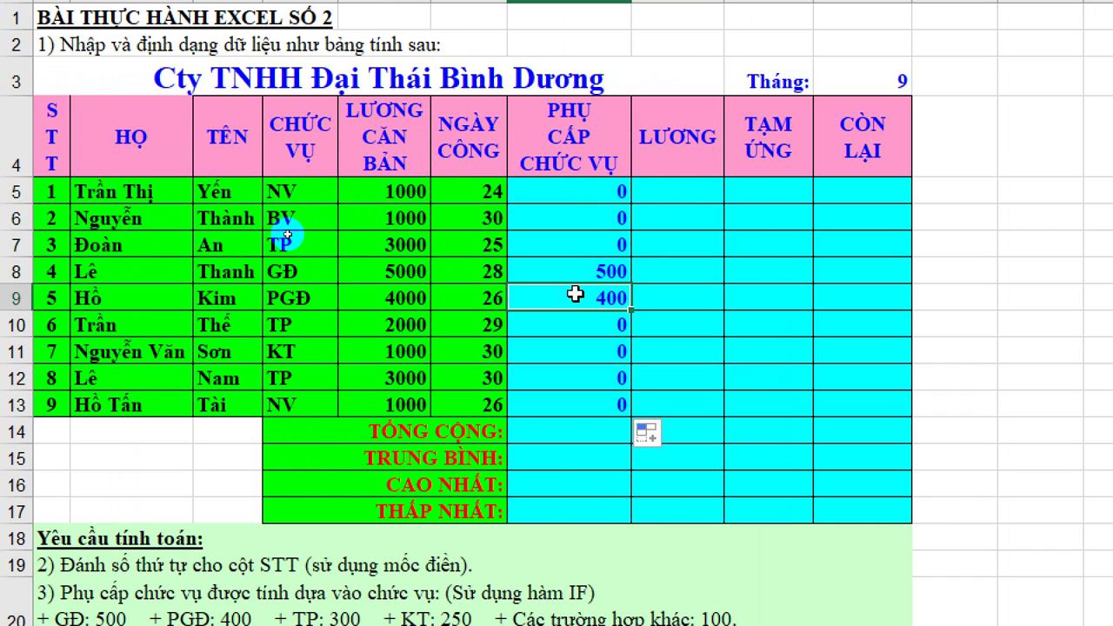
{"action": "scroll", "coordinate": [242, 362], "scroll_direction": "down", "scroll_amount": 1}
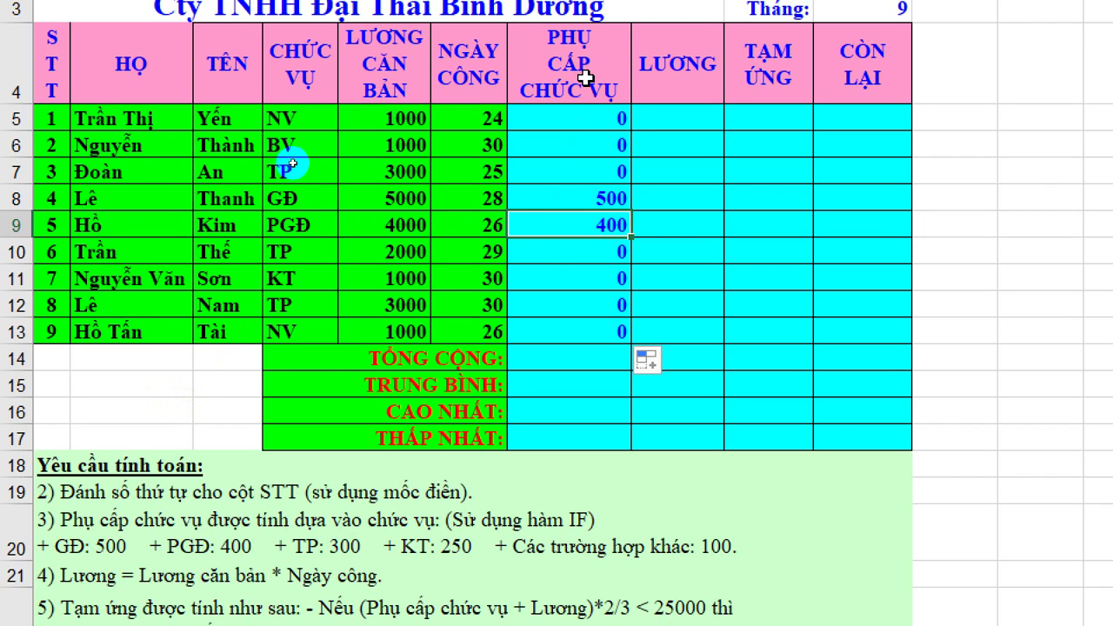
- Start inserting a third IF in place of G5's final 0, toggling the Home ribbon
{"action": "left_click", "coordinate": [575, 119]}
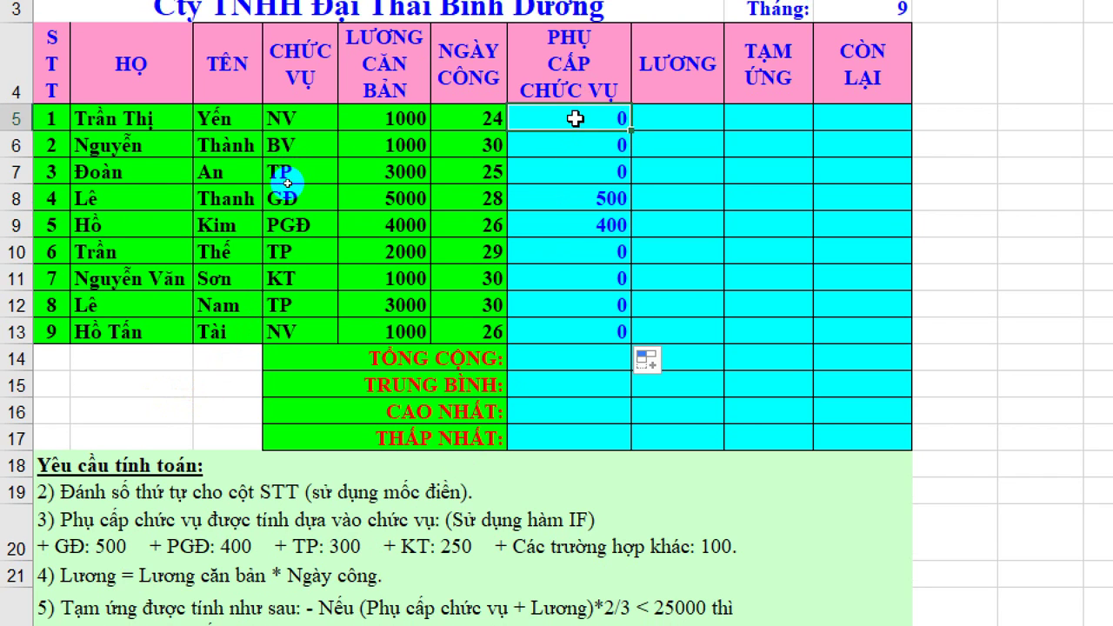
{"action": "double_click", "coordinate": [575, 119]}
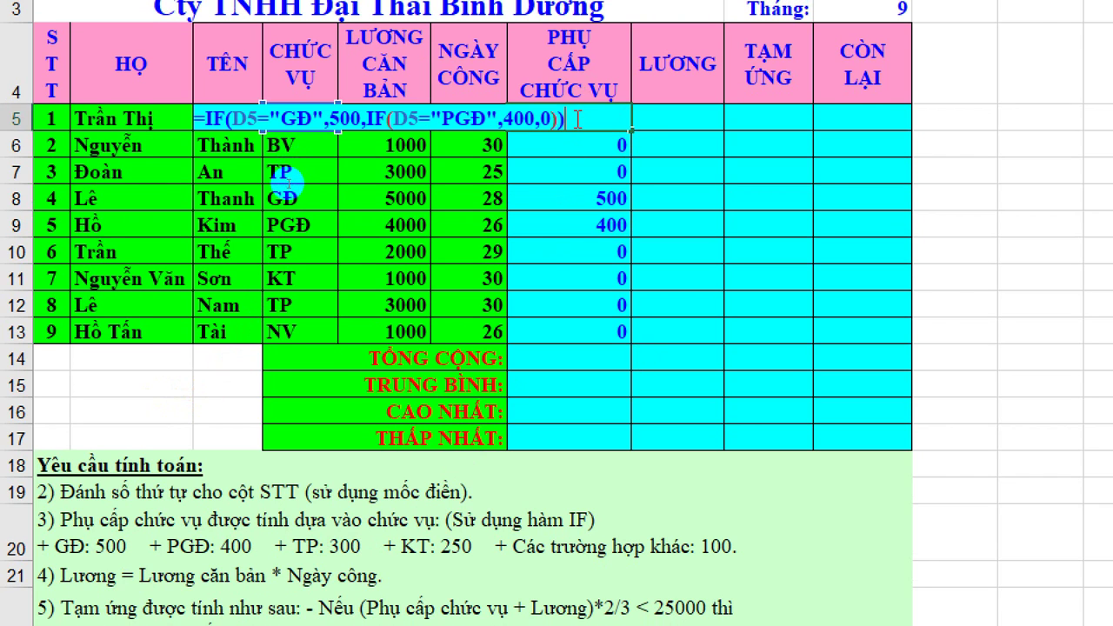
{"action": "left_click", "coordinate": [543, 116]}
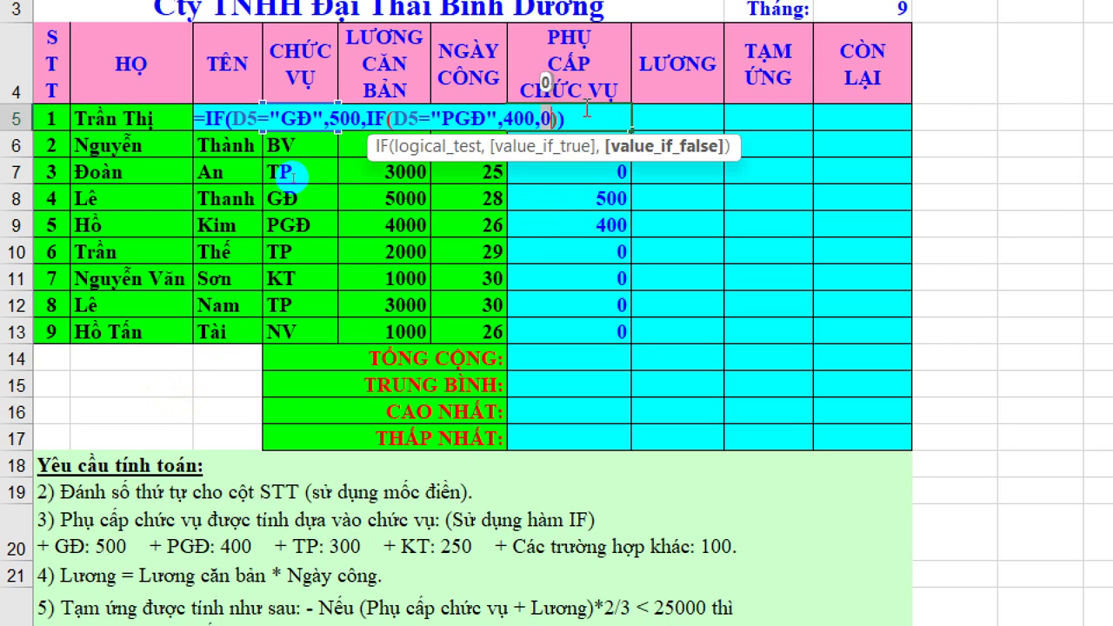
{"action": "type", "text": "if"}
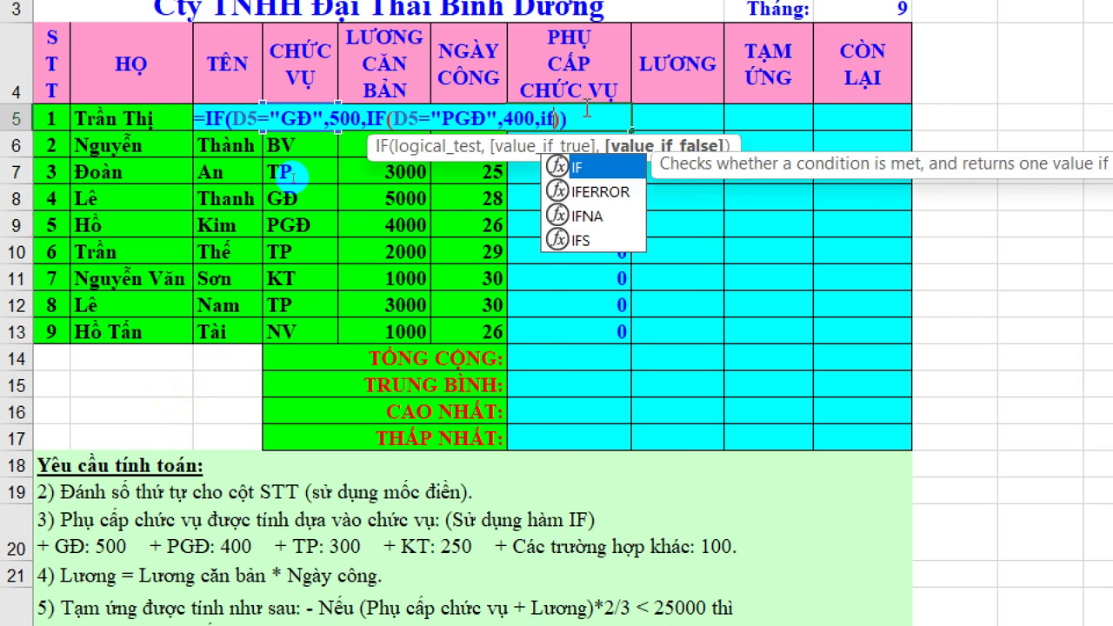
{"action": "type", "text": "()"}
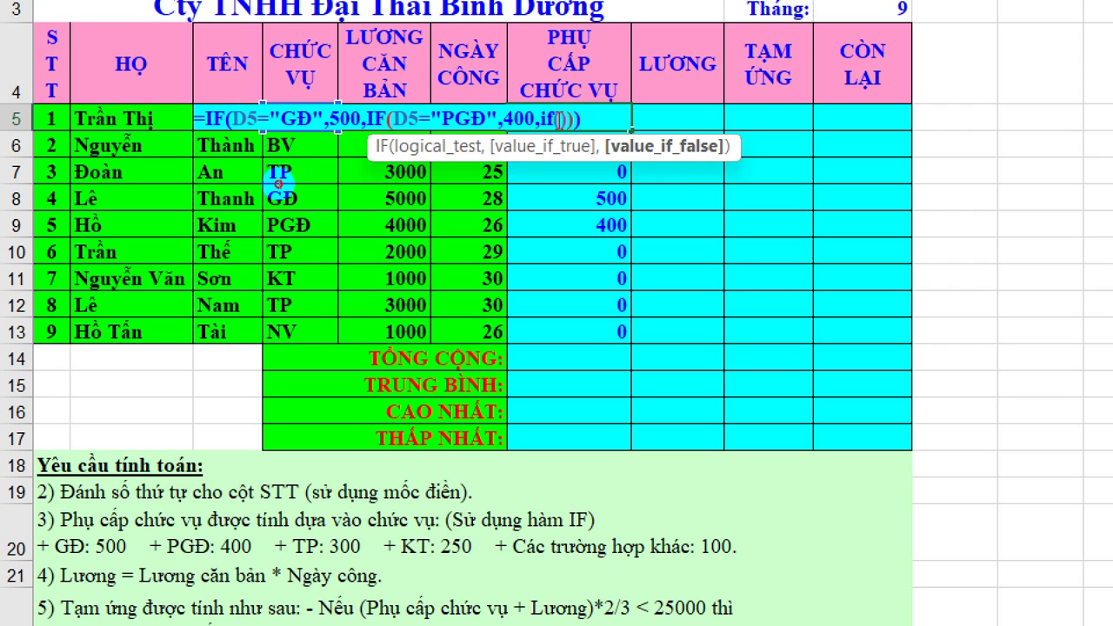
{"action": "type", "text": "("}
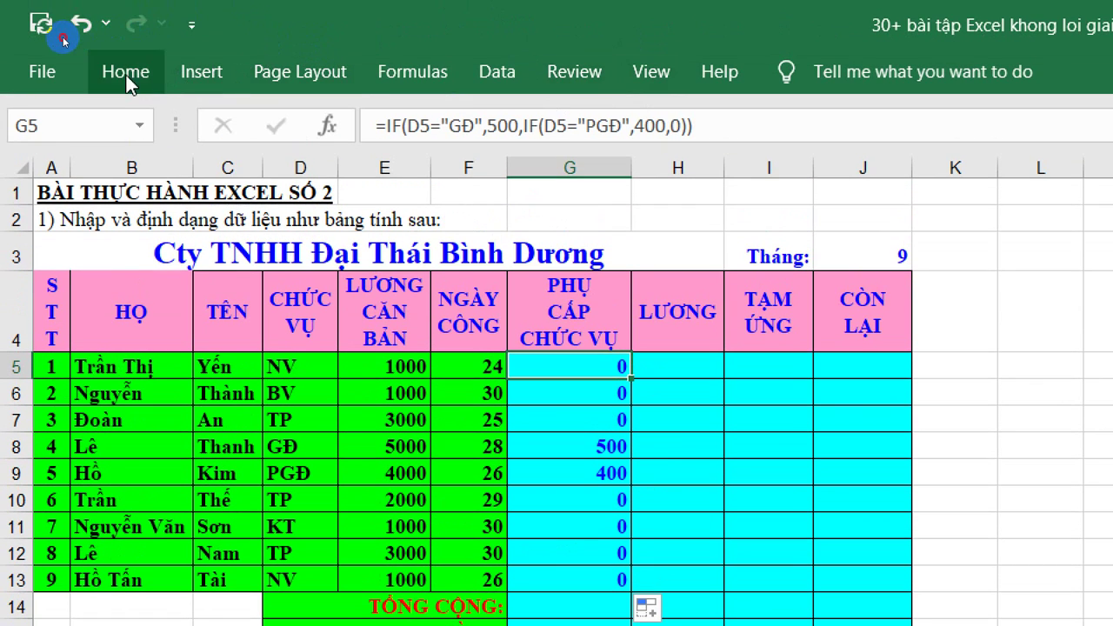
{"action": "left_click", "coordinate": [126, 76]}
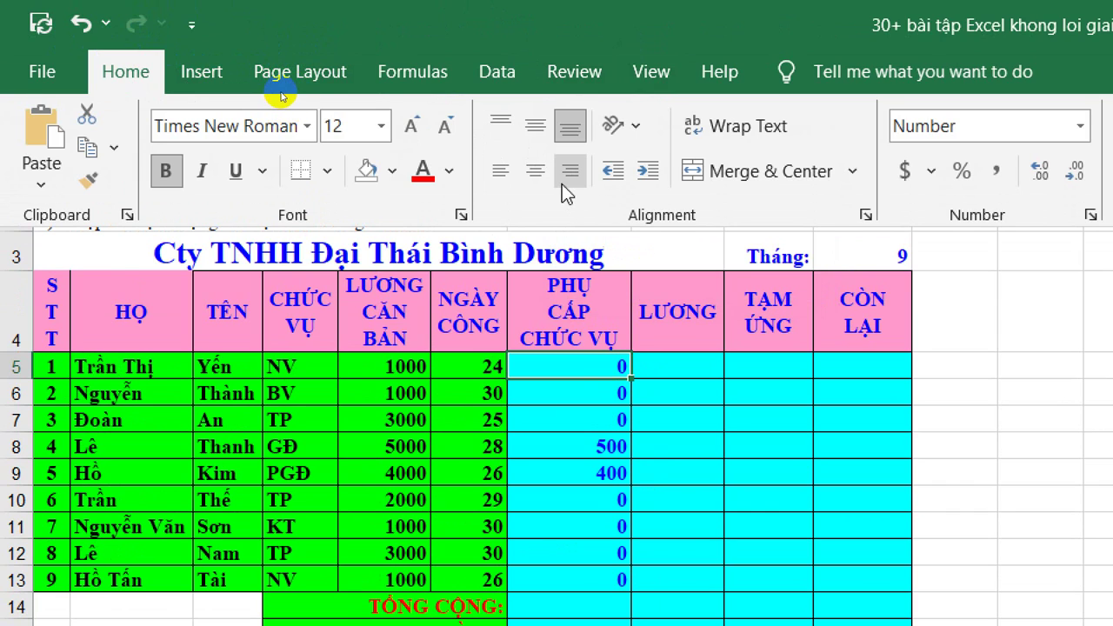
{"action": "left_click", "coordinate": [578, 372]}
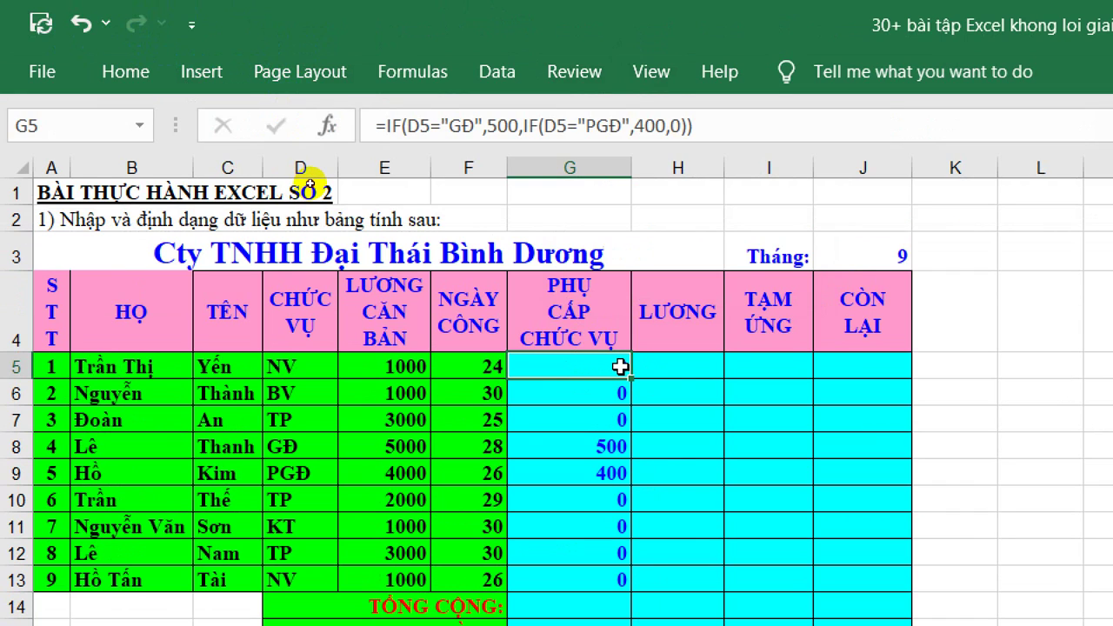
- Replace G5's final 0 with IF(D5="TP",300,0) and commit the formula
{"action": "double_click", "coordinate": [579, 371]}
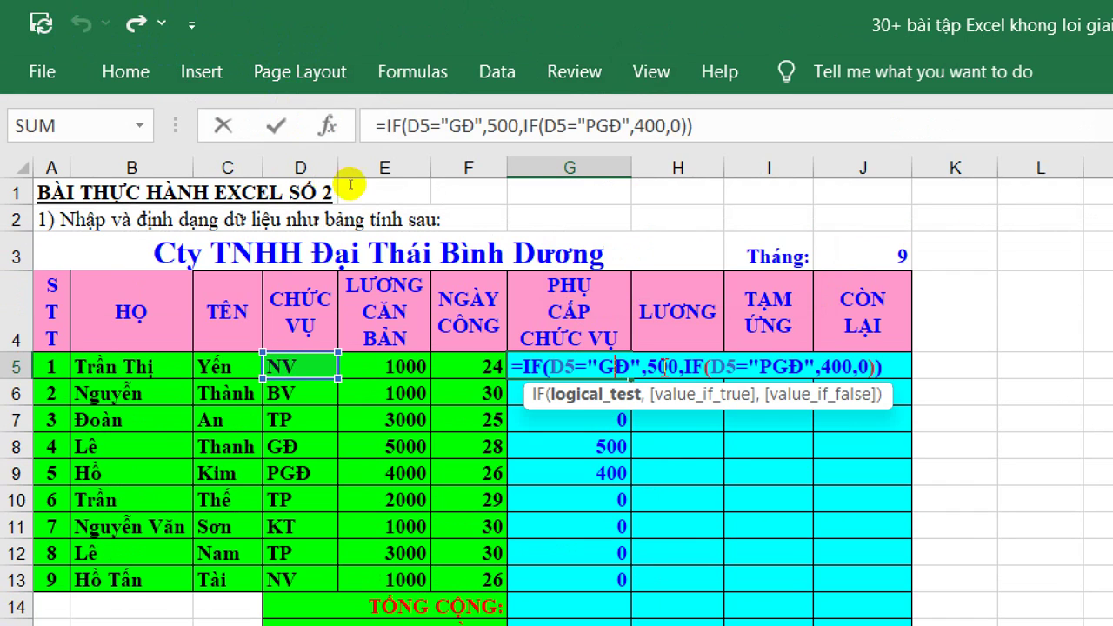
{"action": "left_click", "coordinate": [869, 367]}
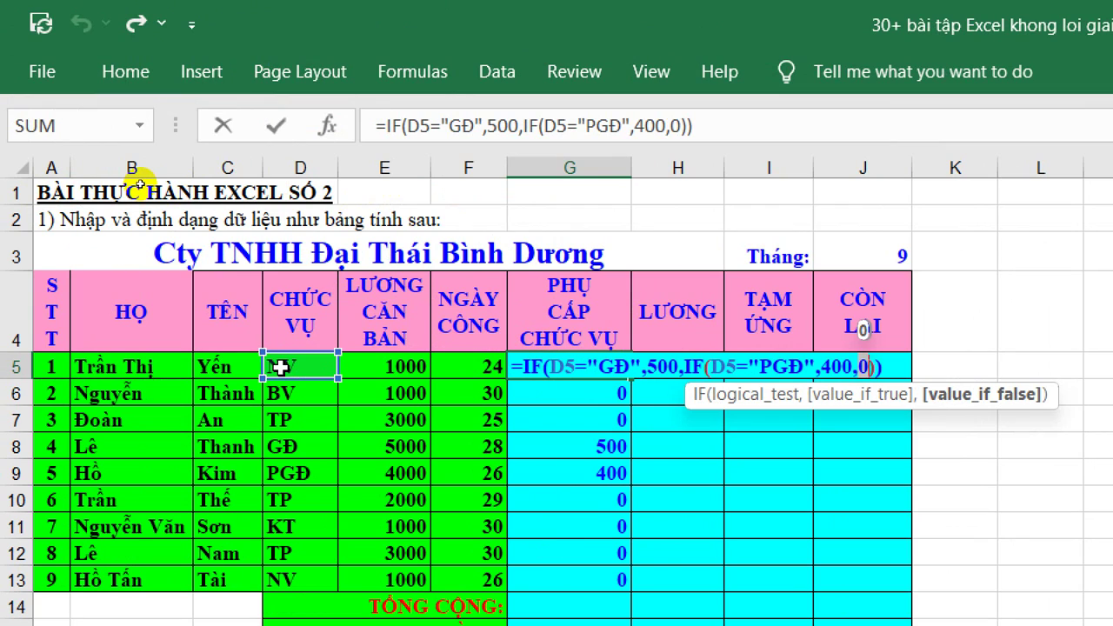
{"action": "type", "text": "if("}
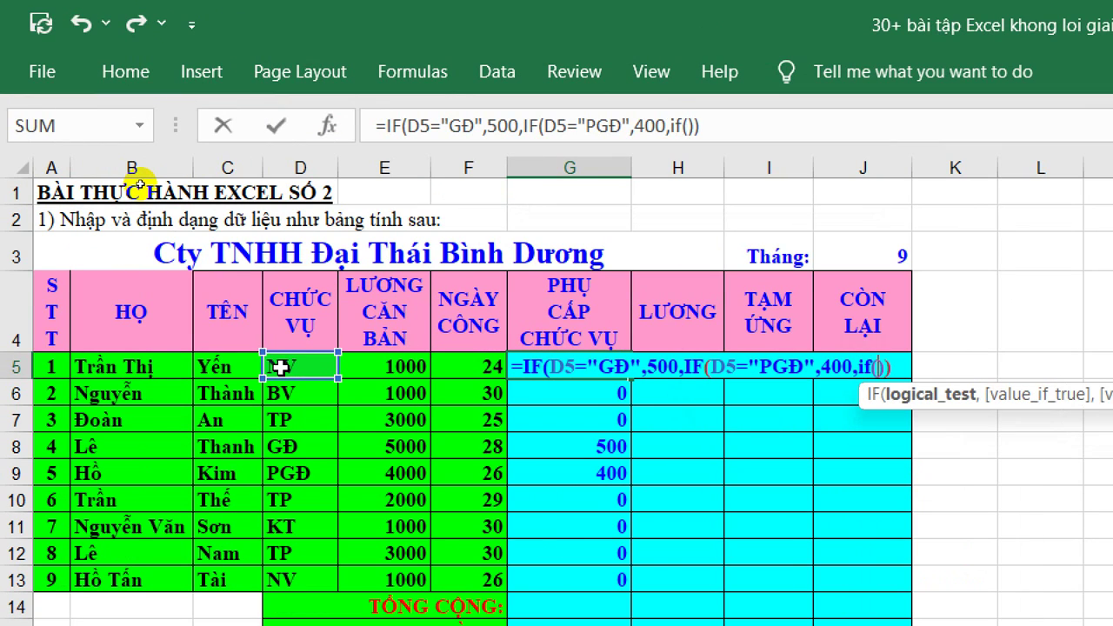
{"action": "type", "text": ")"}
{"action": "key", "text": "Left"}
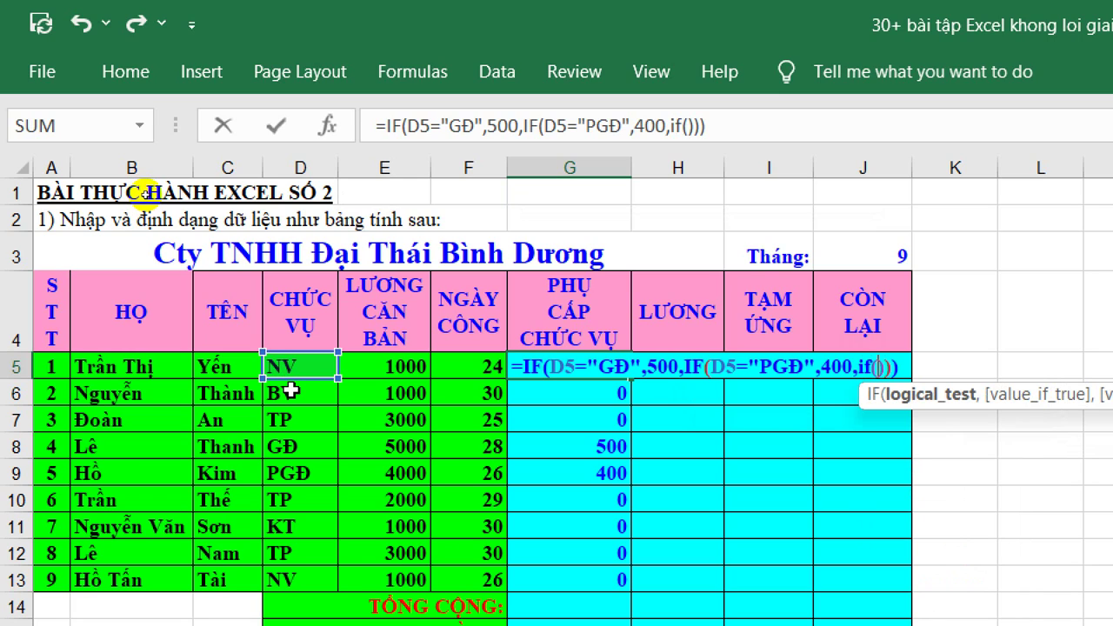
{"action": "left_click", "coordinate": [309, 363]}
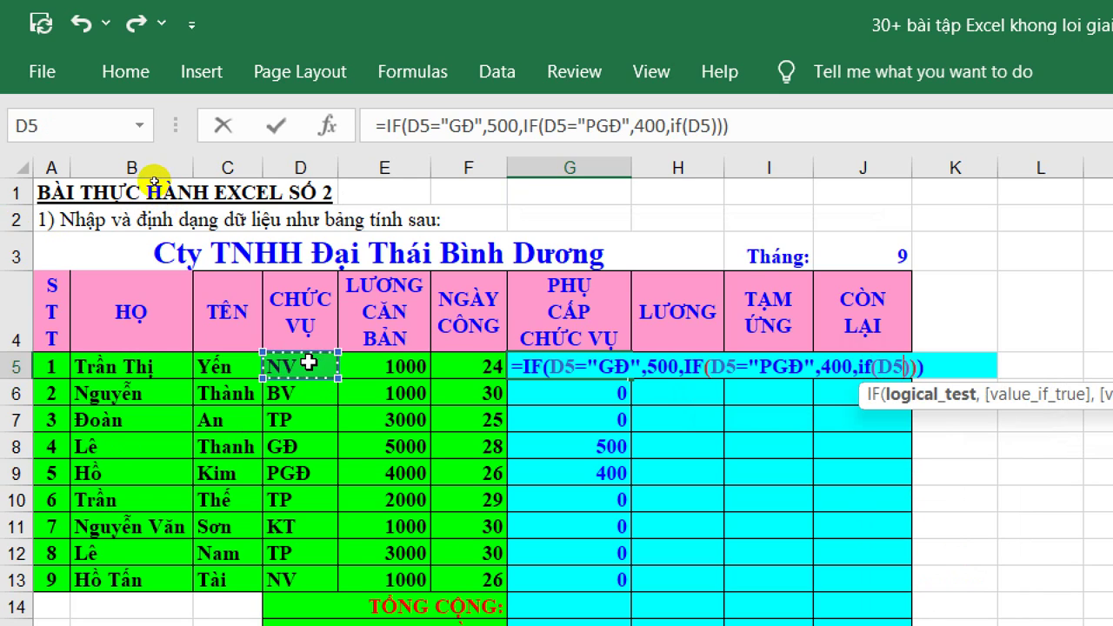
{"action": "type", "text": "=\""}
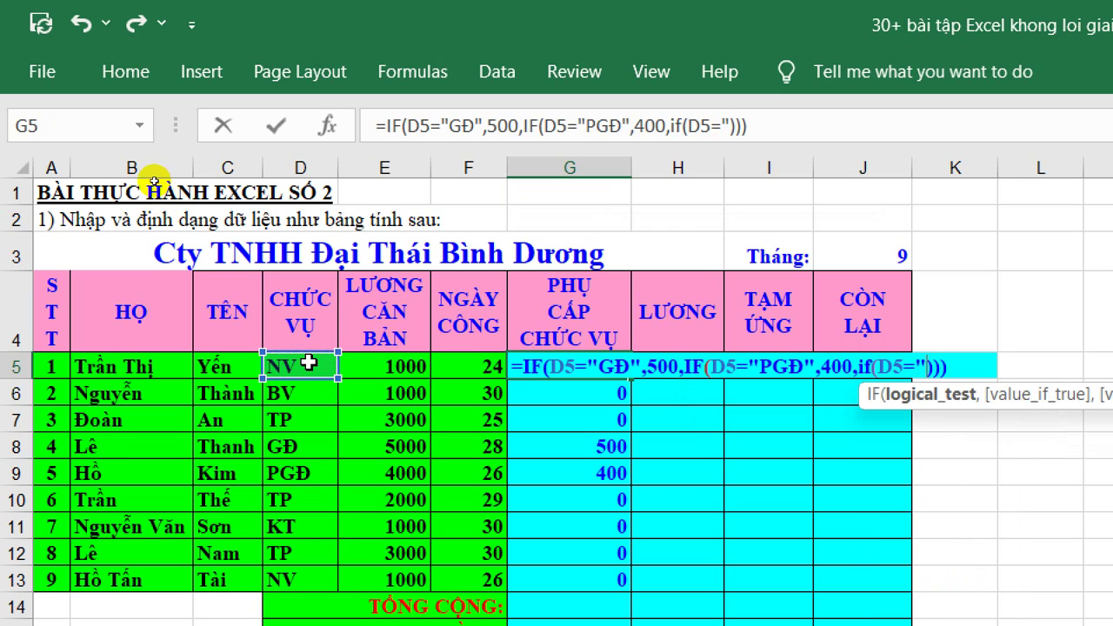
{"action": "type", "text": "TP"}
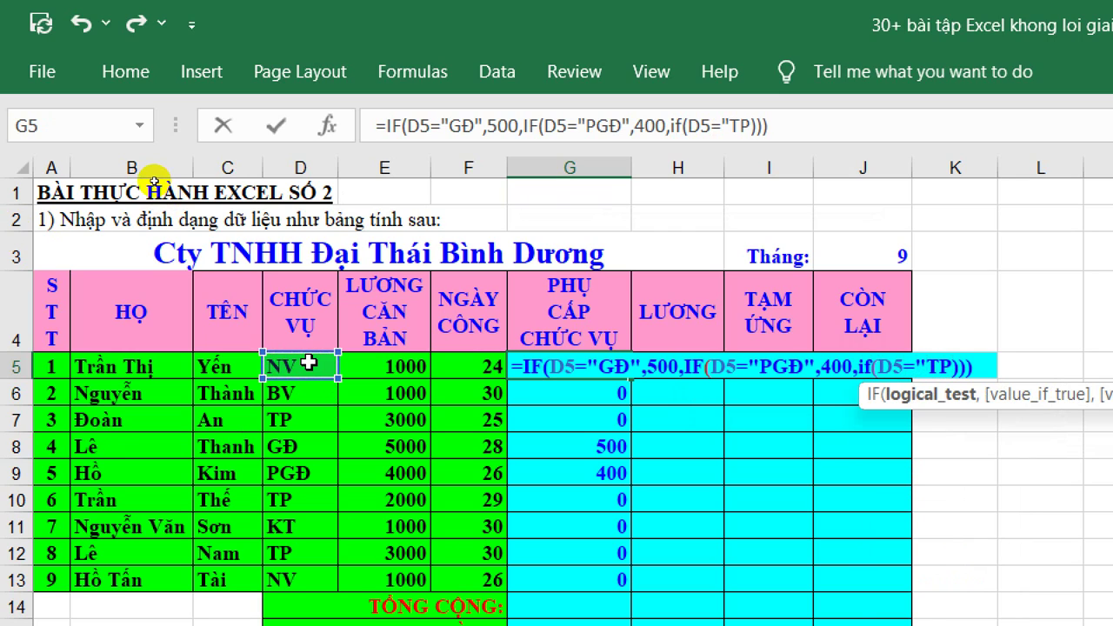
{"action": "type", "text": "\""}
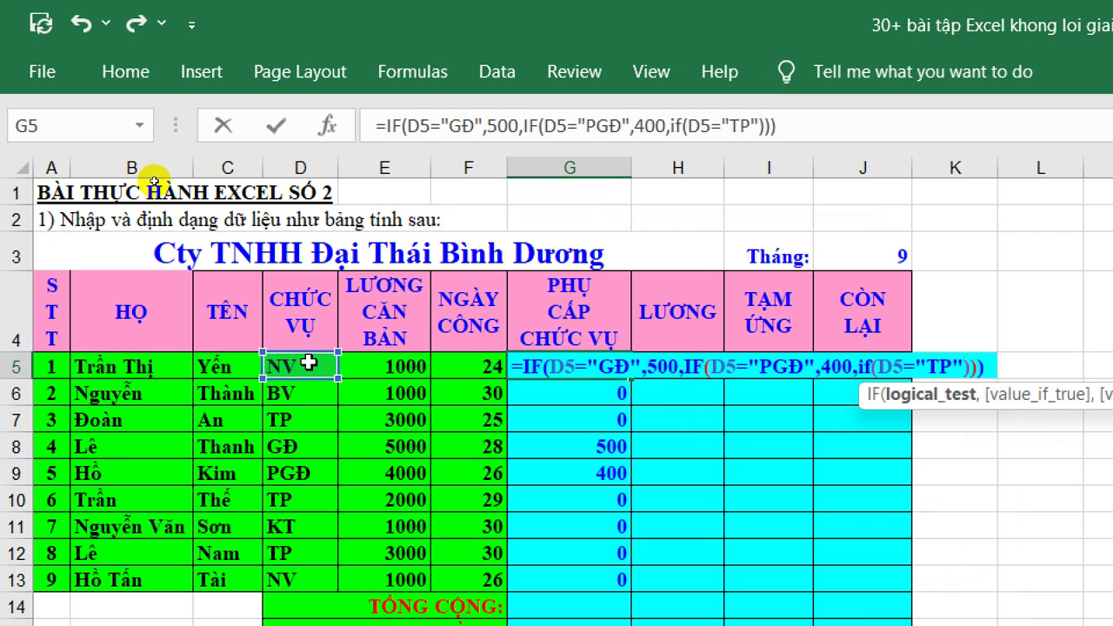
{"action": "type", "text": ",3"}
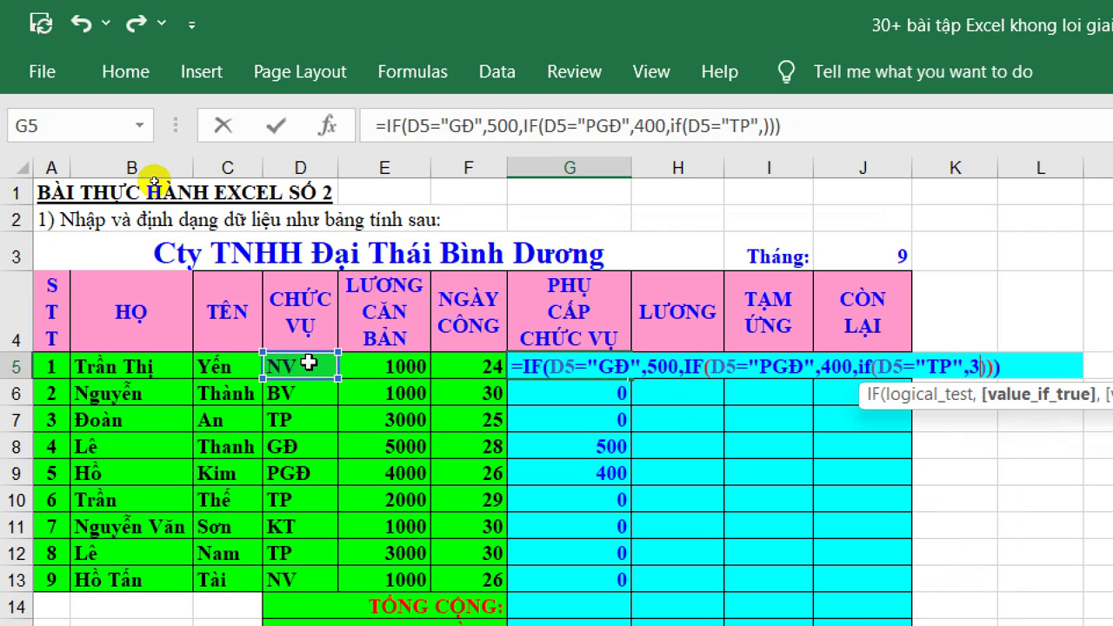
{"action": "type", "text": "00"}
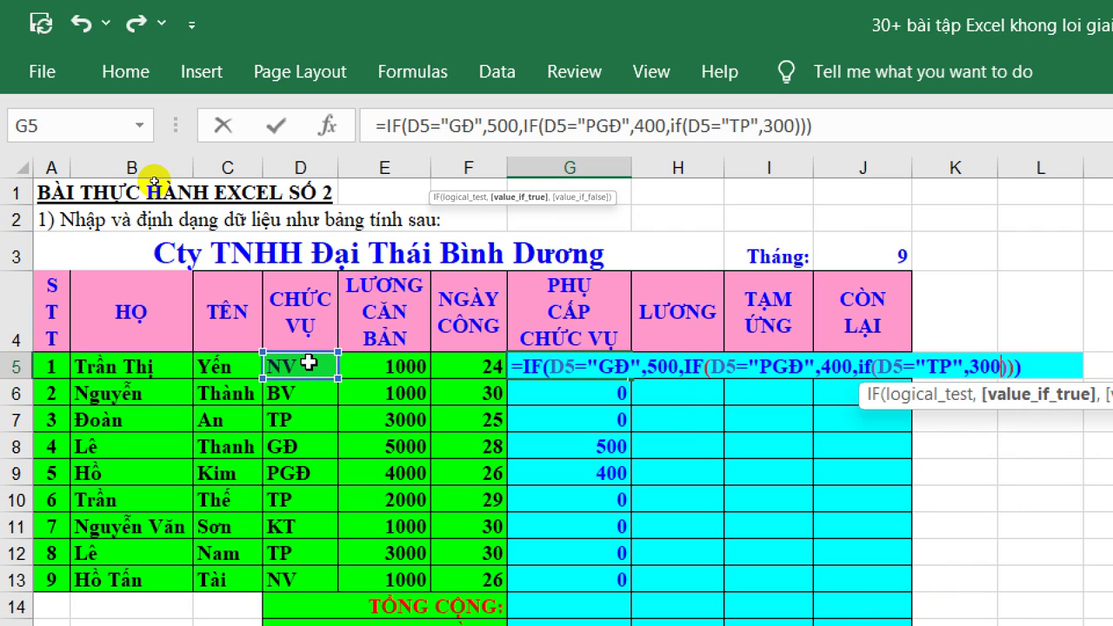
{"action": "type", "text": ",0"}
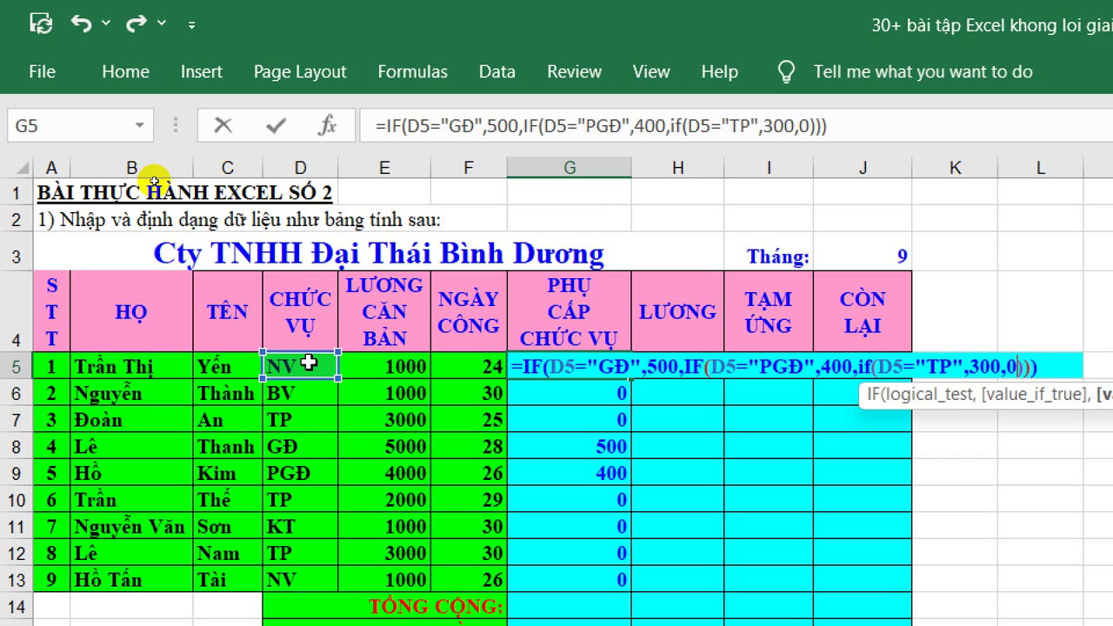
{"action": "key", "text": "Return"}
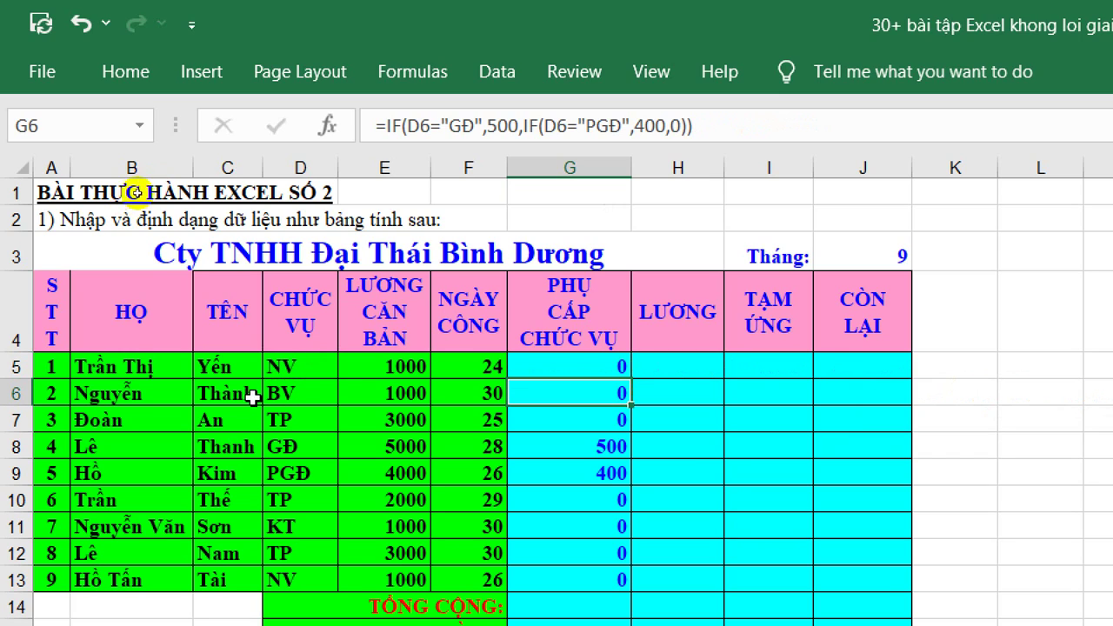
- Copy G5's formula down to G13 and check the TP rows show 300
{"action": "left_click", "coordinate": [611, 448]}
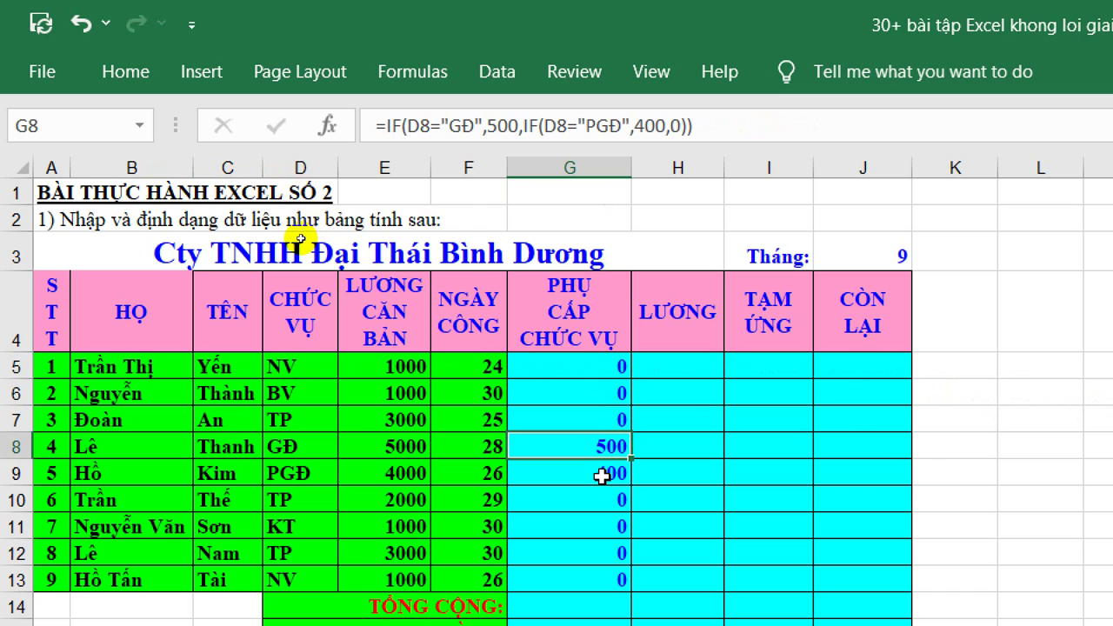
{"action": "left_click", "coordinate": [608, 474]}
{"action": "left_click", "coordinate": [603, 369]}
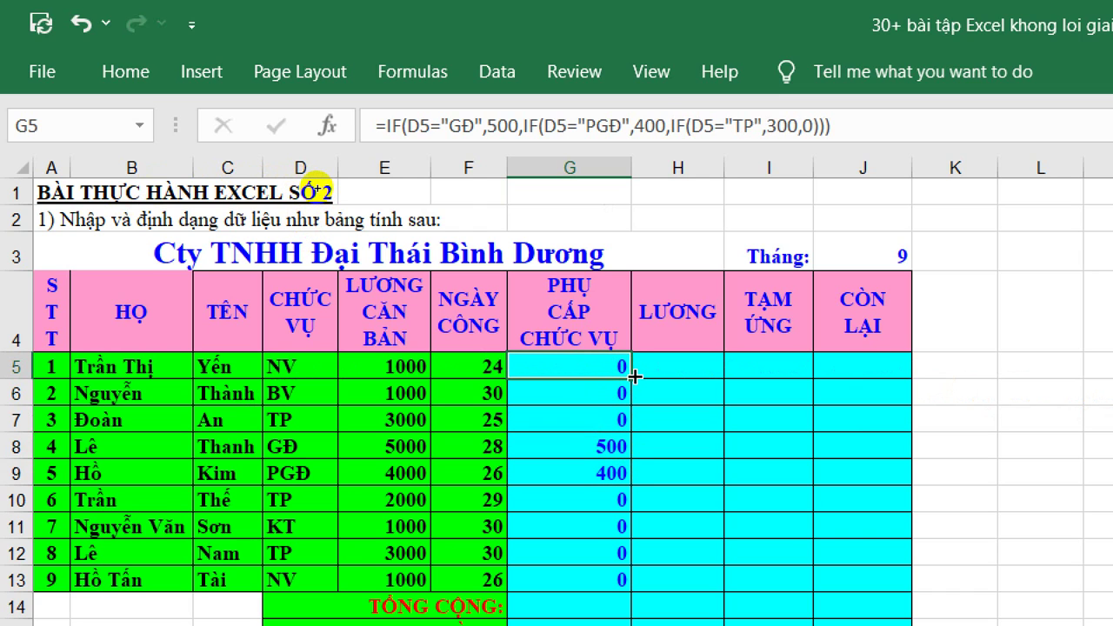
{"action": "left_click_drag", "start_coordinate": [637, 378], "coordinate": [619, 591]}
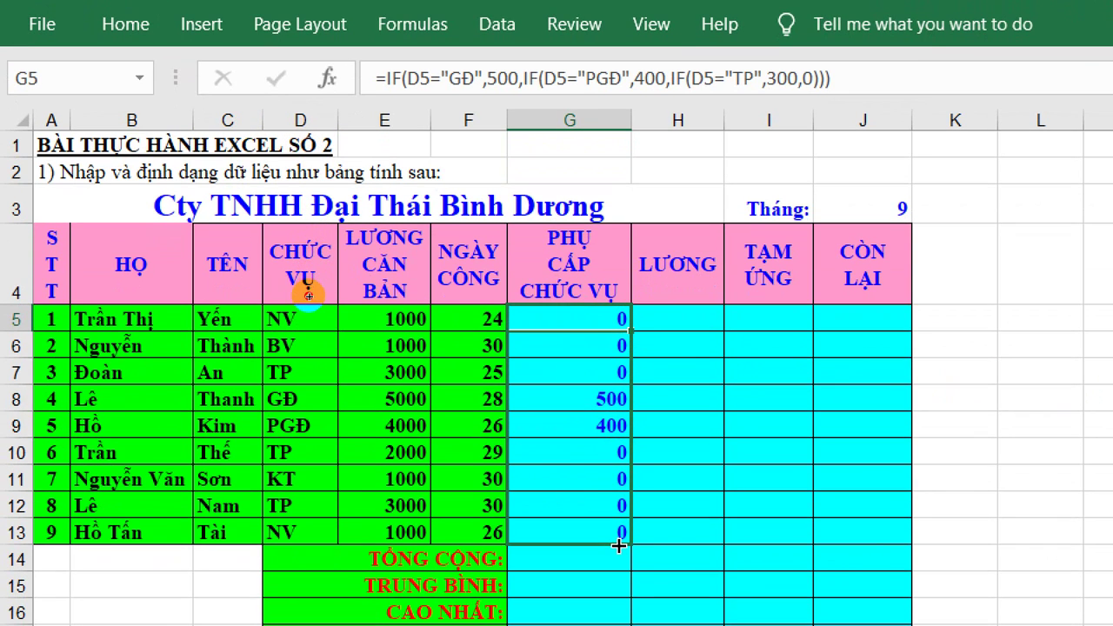
{"action": "left_click_drag", "start_coordinate": [618, 545], "coordinate": [617, 544]}
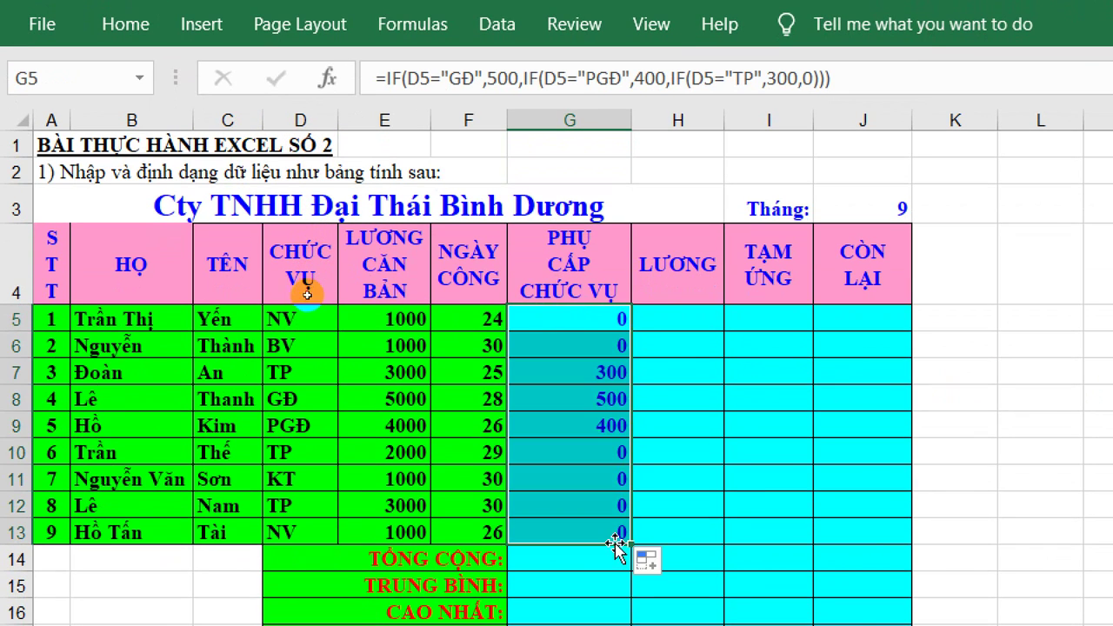
{"action": "left_click", "coordinate": [590, 367]}
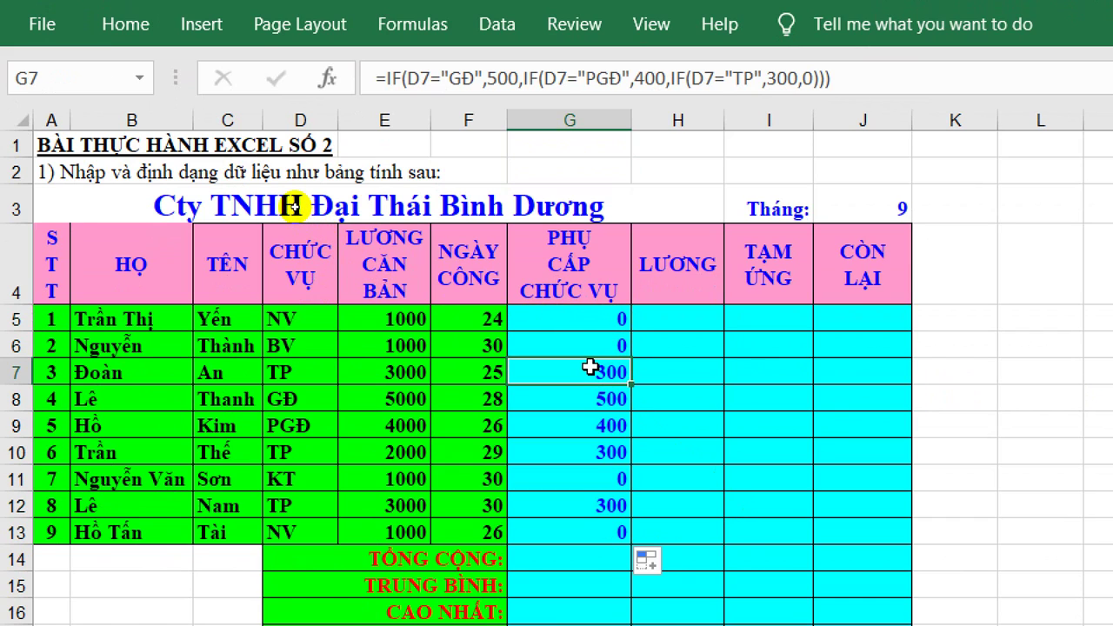
{"action": "left_click", "coordinate": [557, 511]}
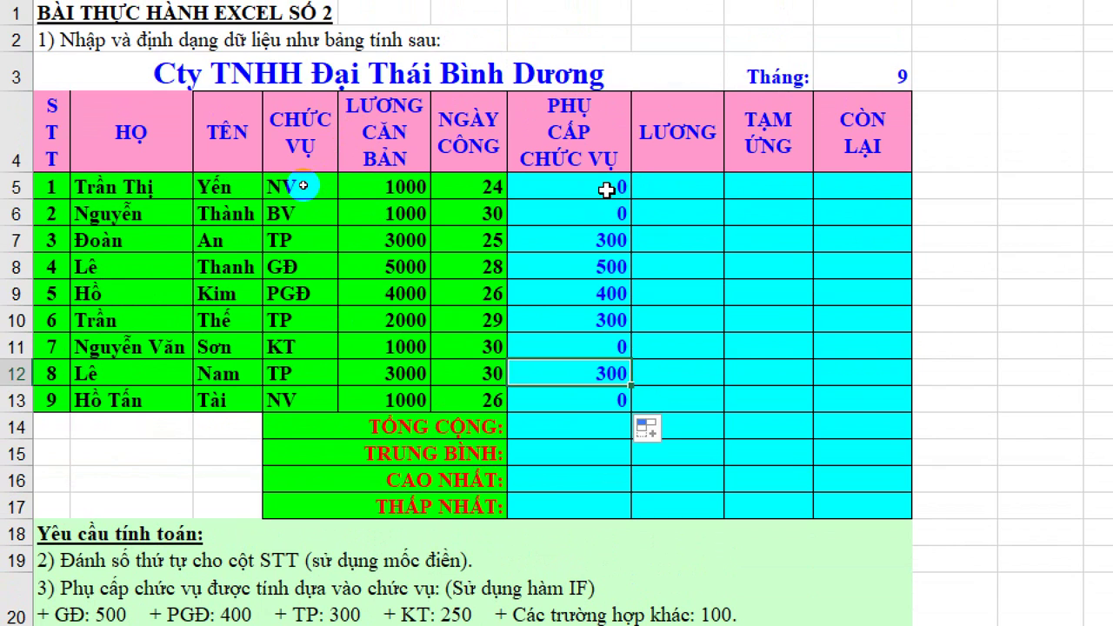
- Replace G5's final 0 with a new IF testing D5 for "KT" with value 250
{"action": "double_click", "coordinate": [606, 189]}
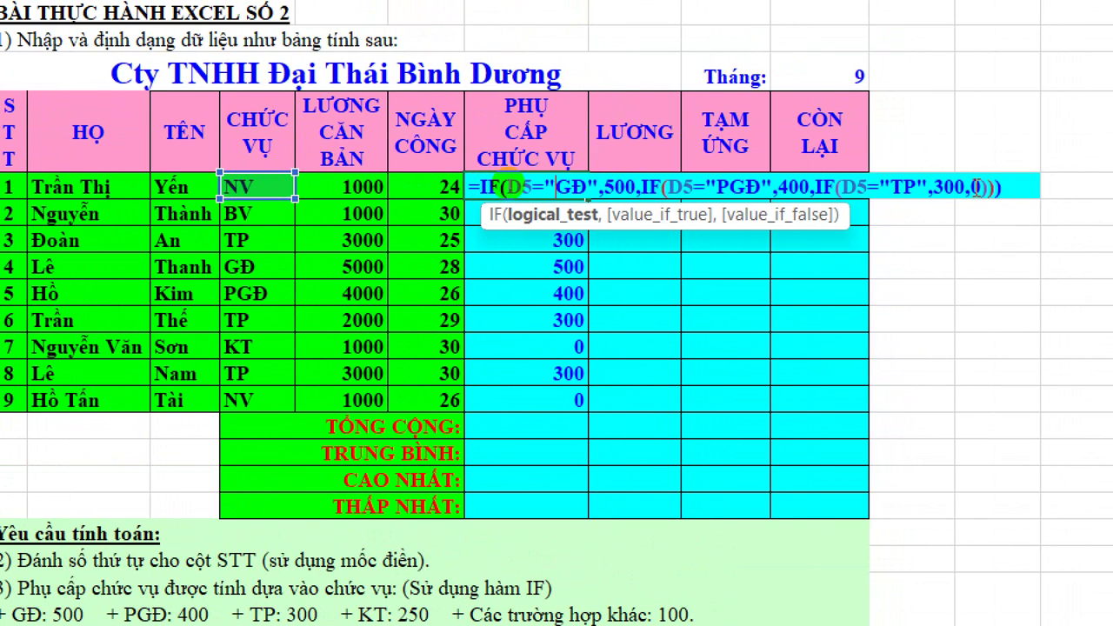
{"action": "left_click", "coordinate": [1032, 189]}
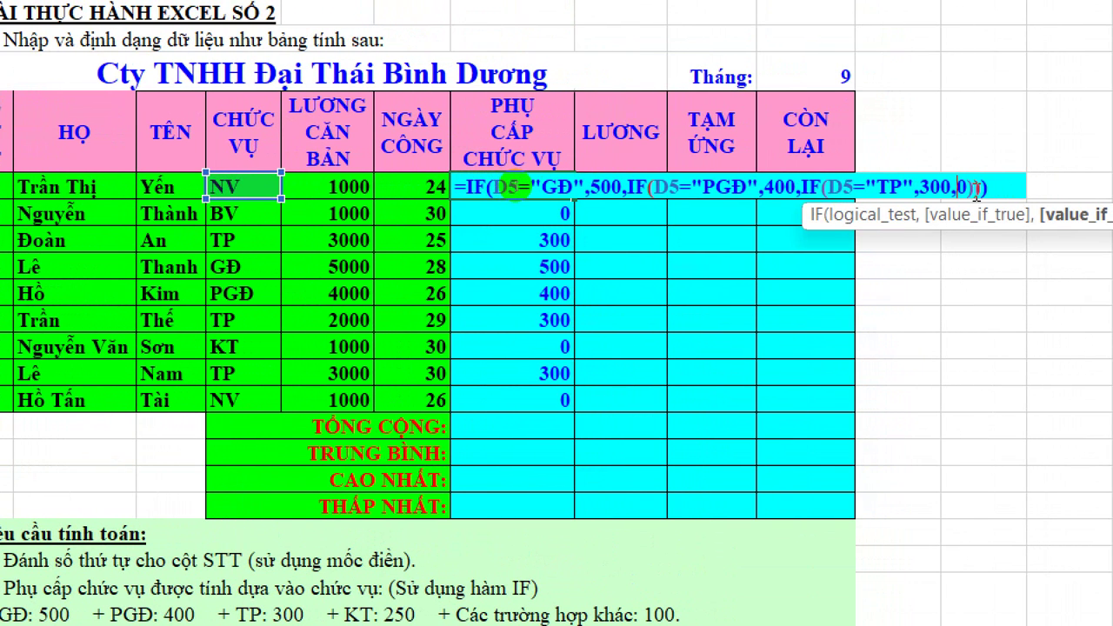
{"action": "key", "text": "shift+Right"}
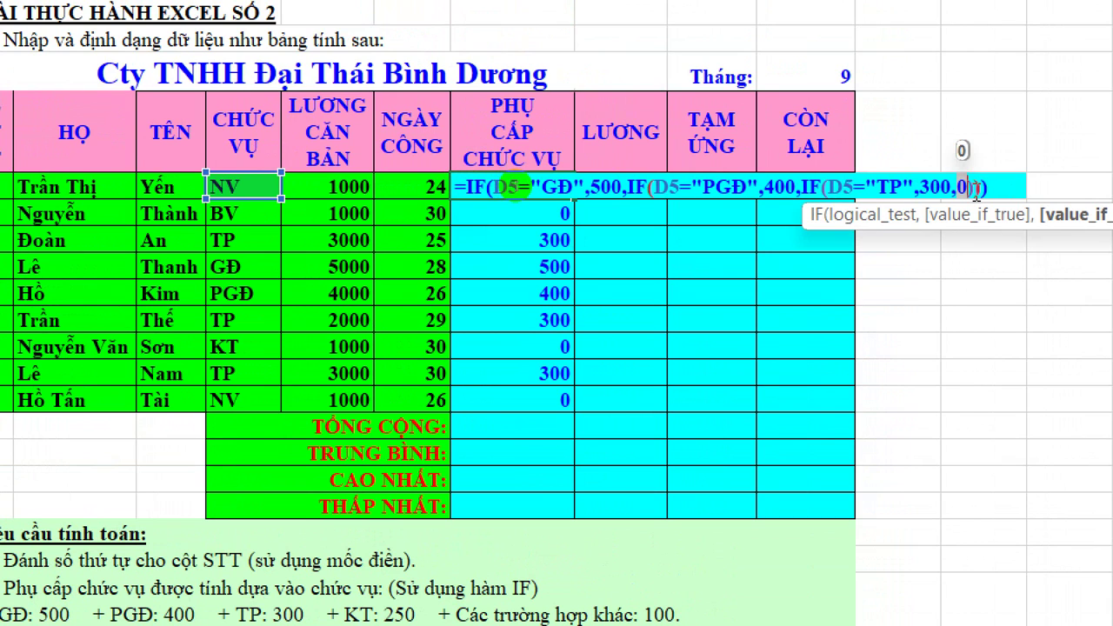
{"action": "type", "text": "if"}
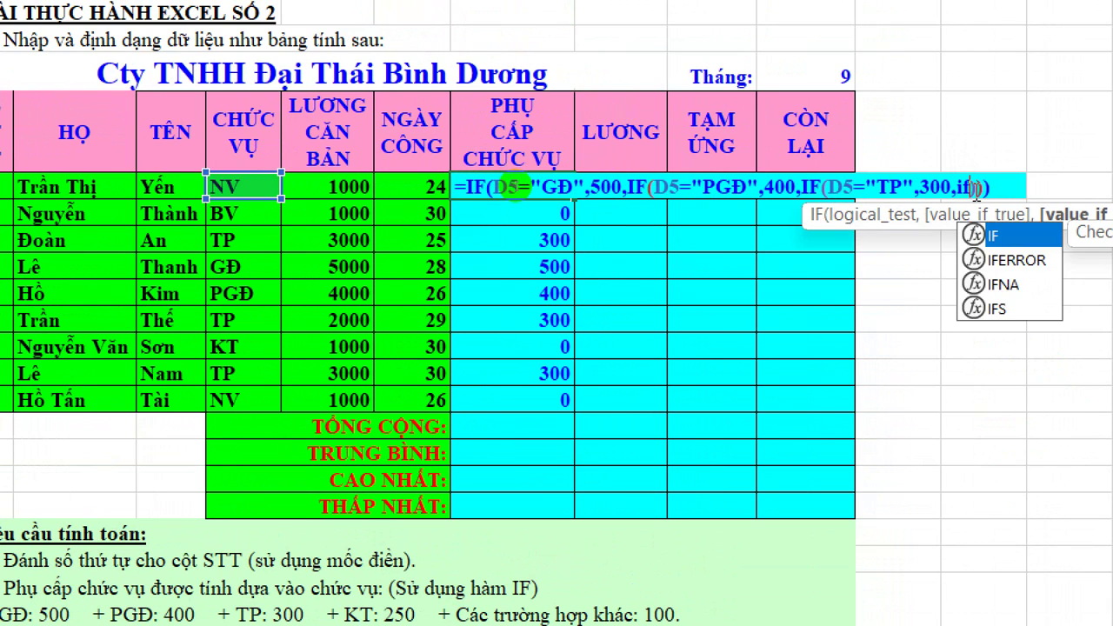
{"action": "type", "text": "("}
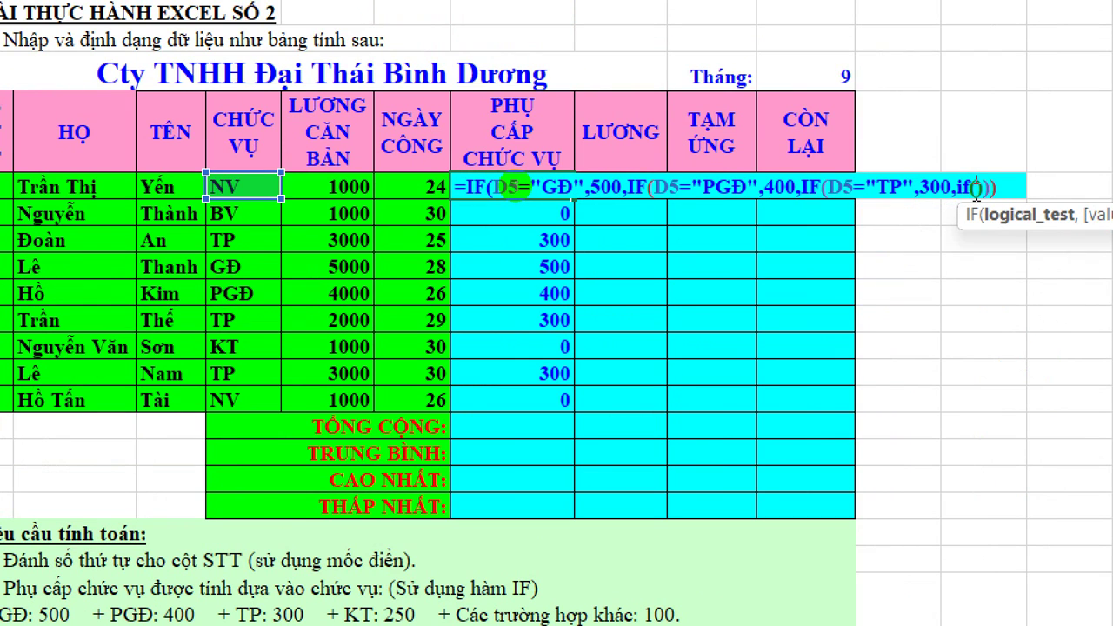
{"action": "type", "text": ")"}
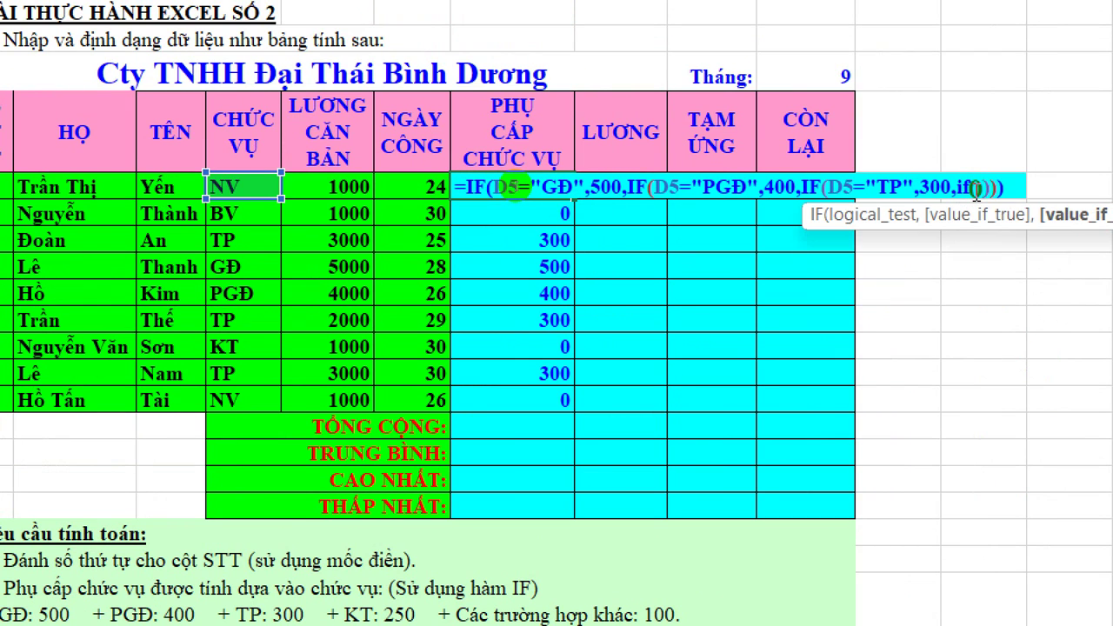
{"action": "left_click", "coordinate": [974, 187]}
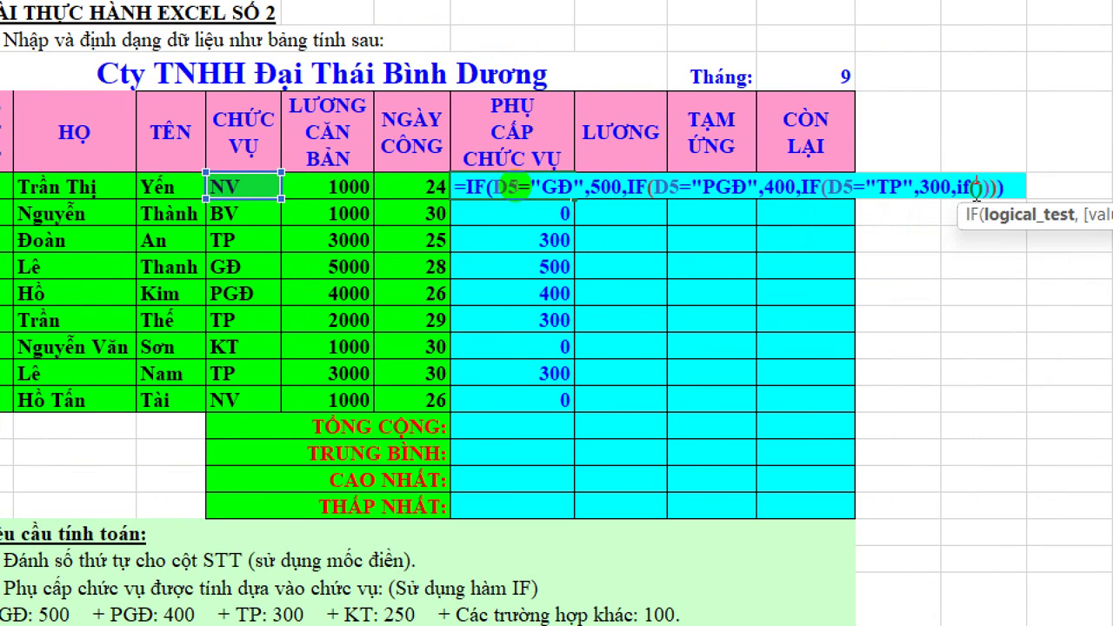
{"action": "left_click", "coordinate": [224, 185]}
{"action": "type", "text": "="}
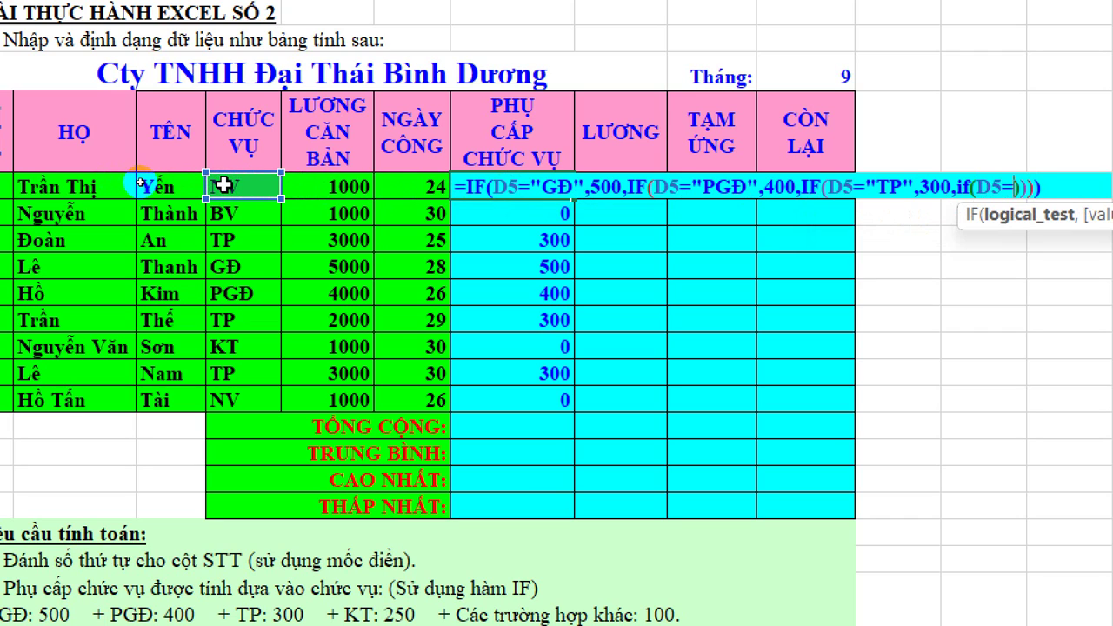
{"action": "type", "text": "\""}
{"action": "type", "text": "KT\""}
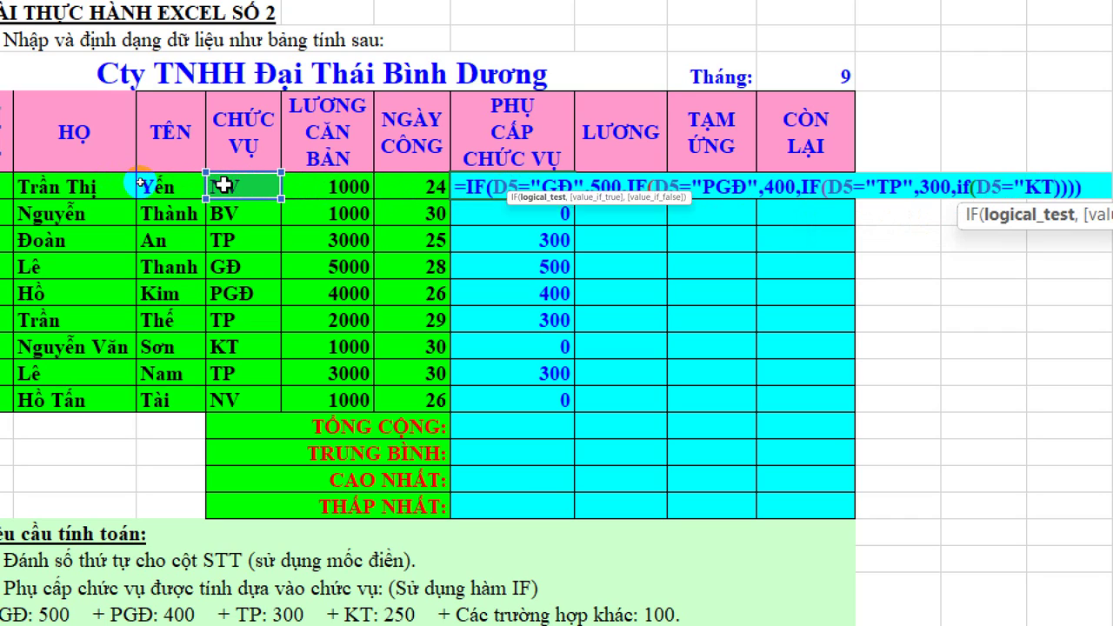
{"action": "type", "text": ","}
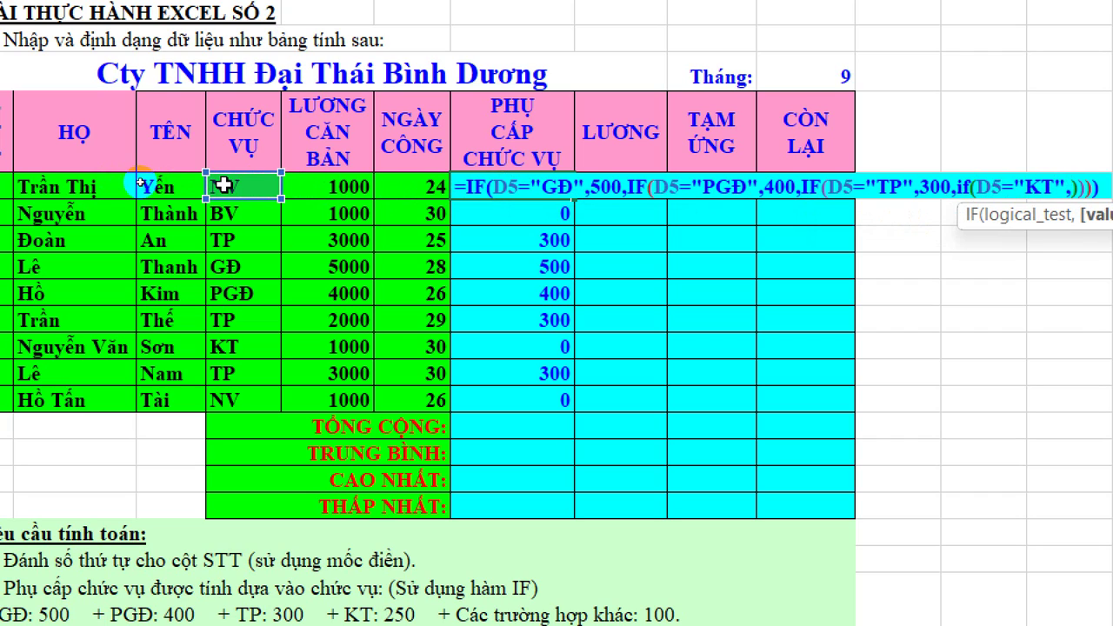
{"action": "type", "text": "2"}
{"action": "type", "text": "50"}
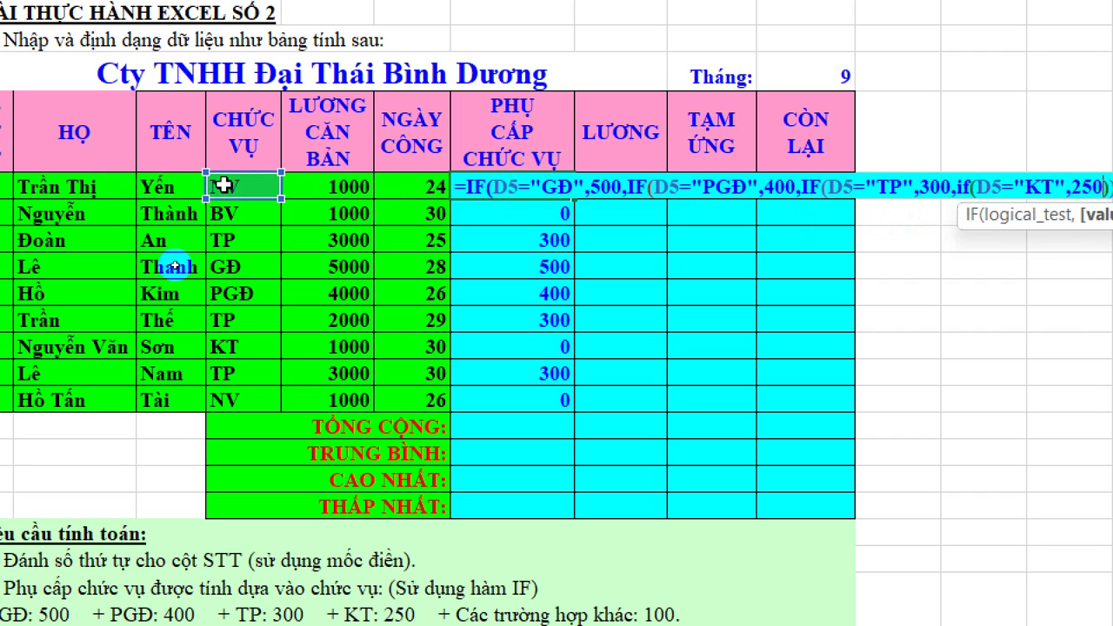
- Close the KT condition with a 100 fallback and commit the G5 formula
{"action": "scroll", "coordinate": [131, 337], "scroll_direction": "down", "scroll_amount": 1}
{"action": "scroll", "coordinate": [247, 421], "scroll_direction": "down", "scroll_amount": 1}
{"action": "type", "text": ")"}
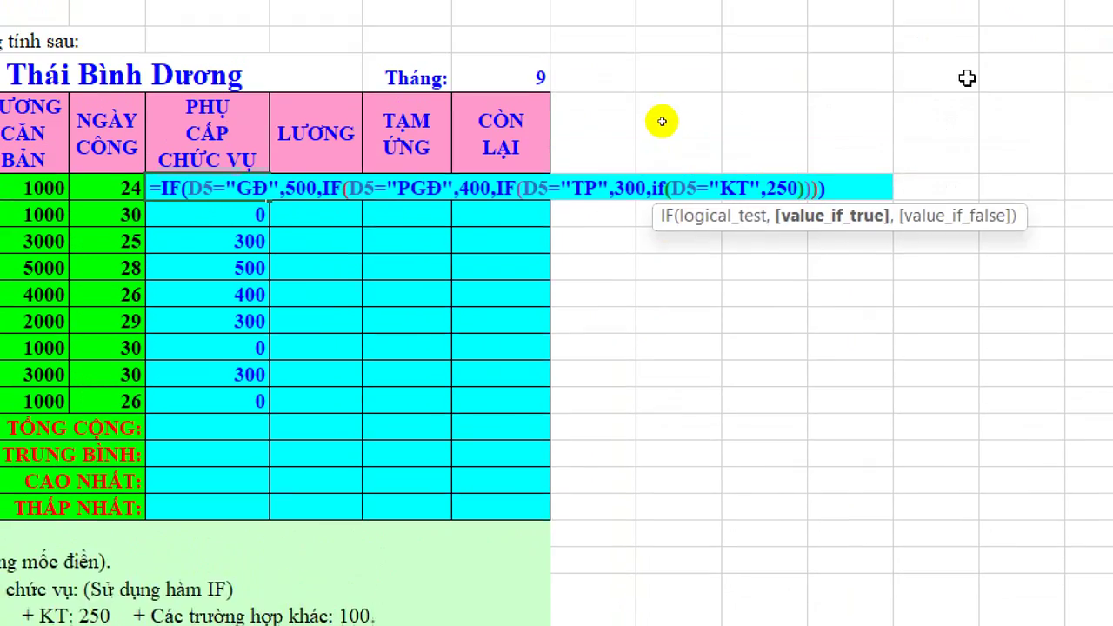
{"action": "type", "text": ","}
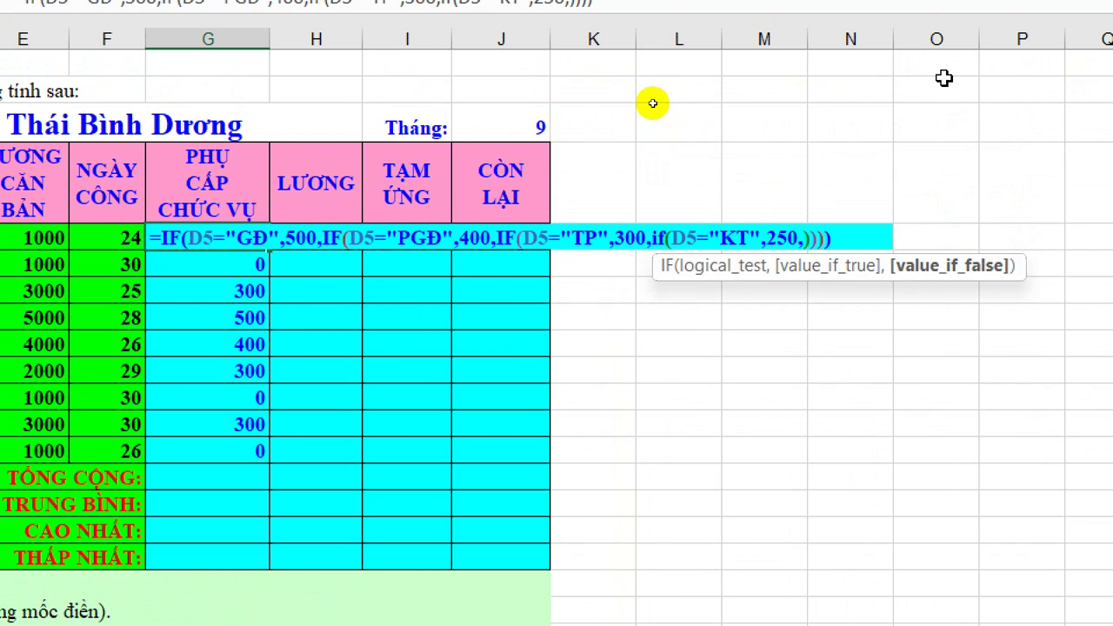
{"action": "type", "text": "1"}
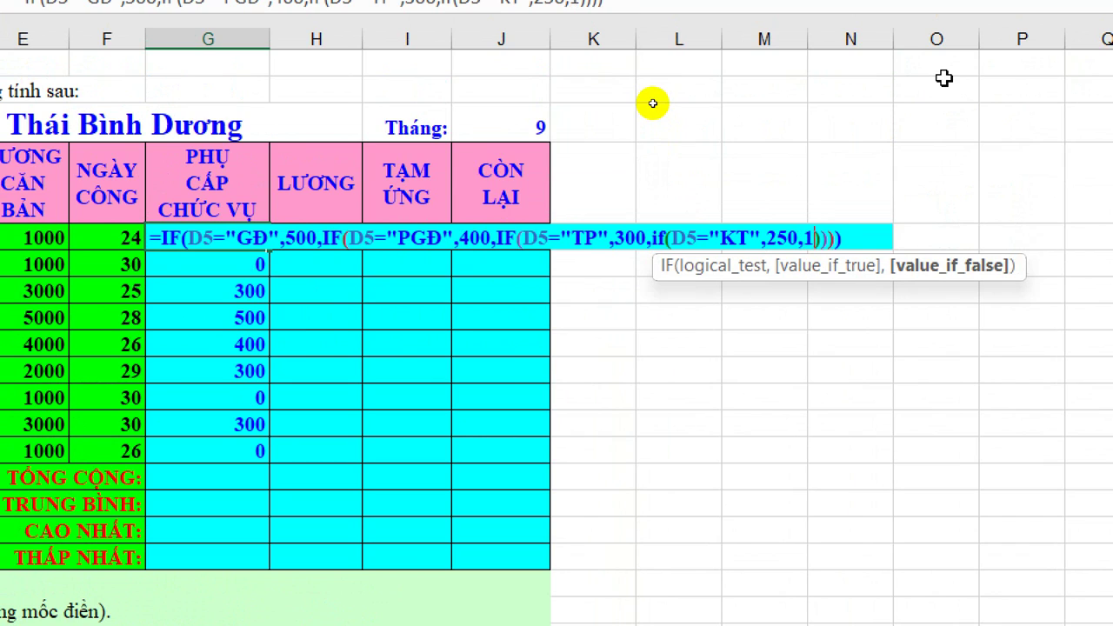
{"action": "type", "text": "00"}
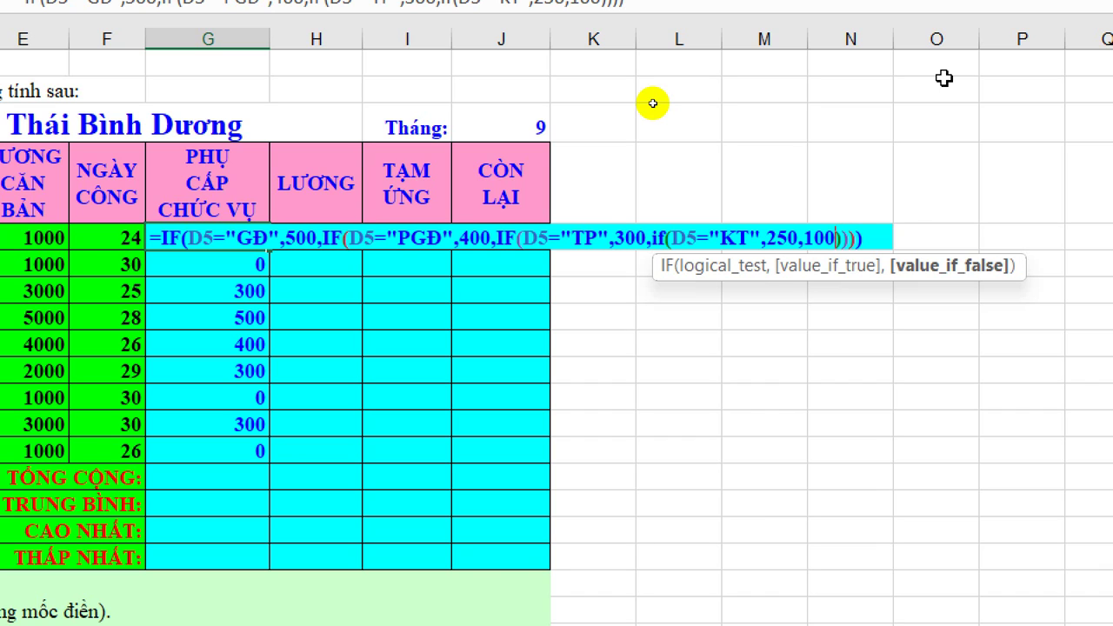
{"action": "key", "text": "Return"}
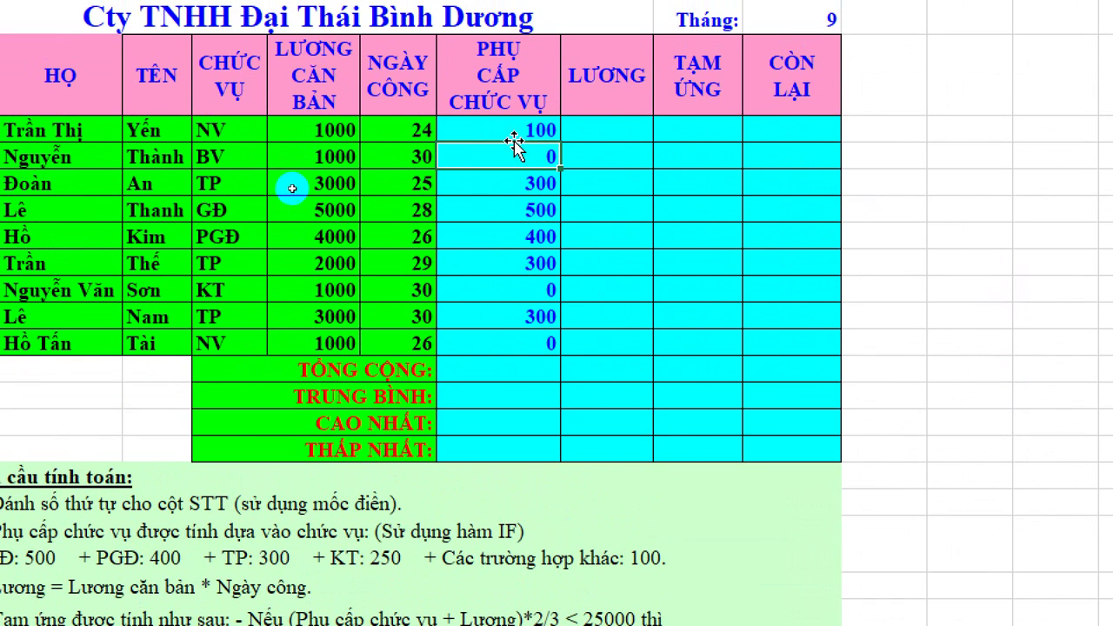
- Copy the four-level allowance formula from G5 down to G13 and review G5's formula
{"action": "left_click", "coordinate": [512, 130]}
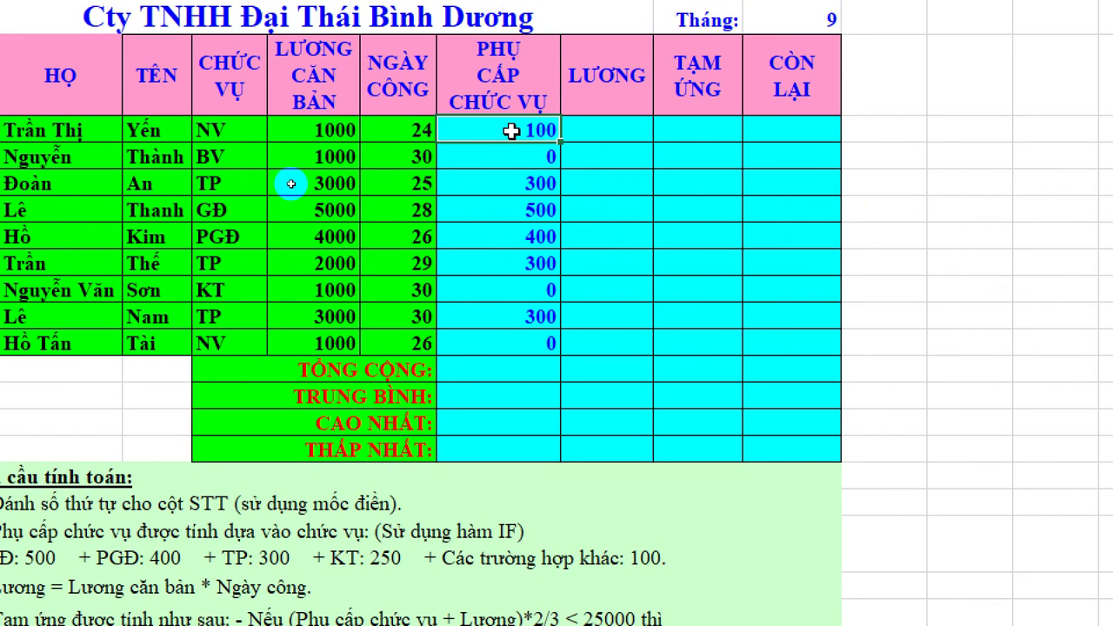
{"action": "left_click_drag", "start_coordinate": [560, 141], "coordinate": [561, 344]}
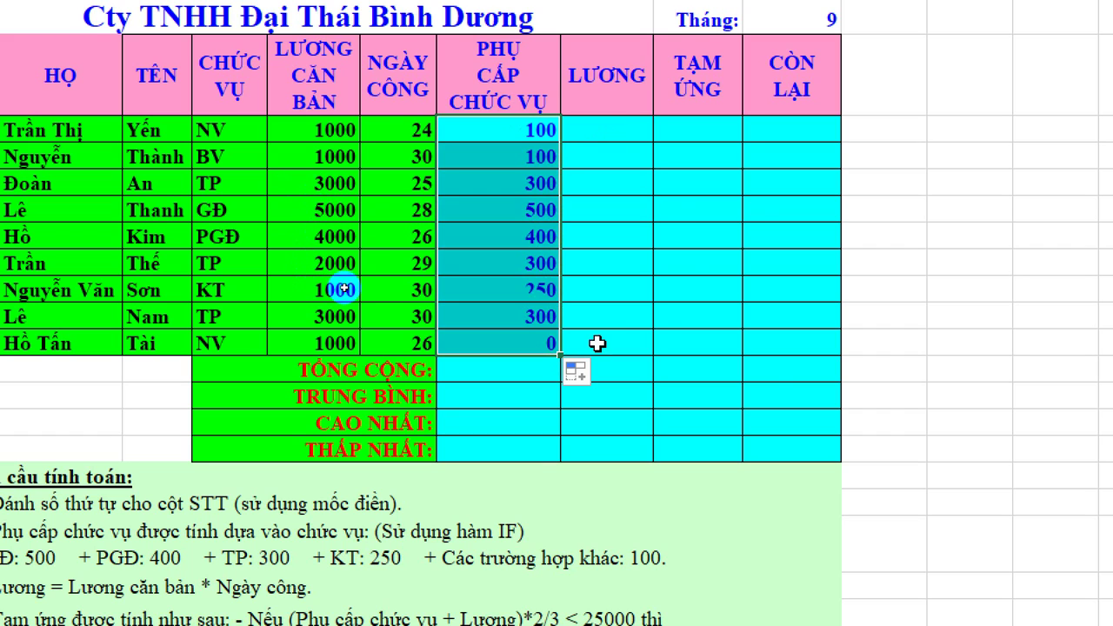
{"action": "left_click", "coordinate": [534, 131]}
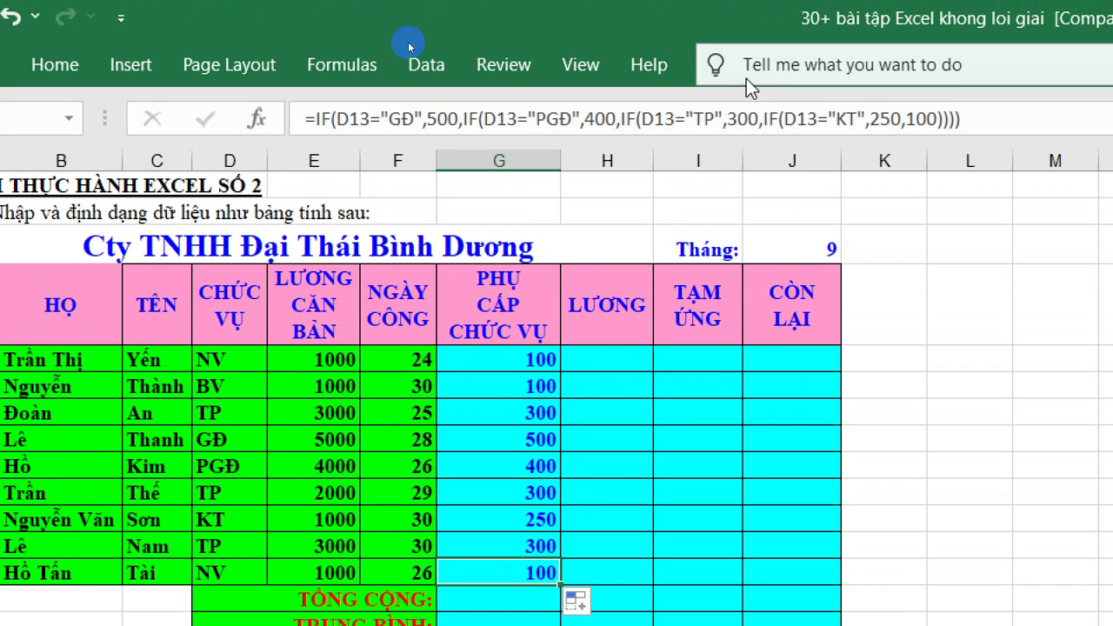
{"action": "left_click", "coordinate": [515, 357]}
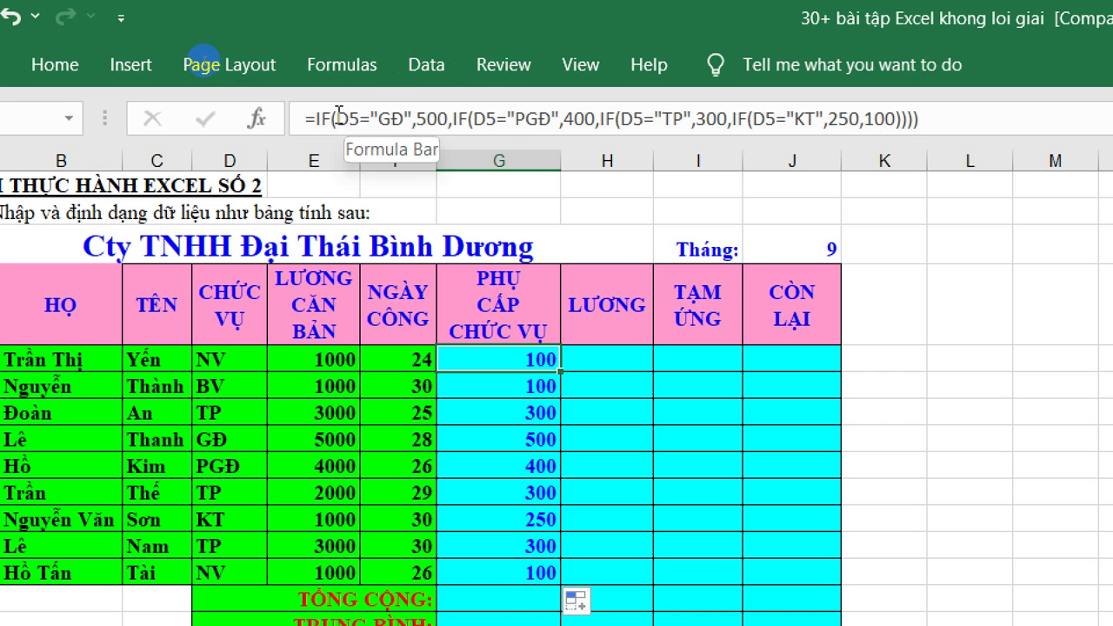
{"action": "left_click", "coordinate": [898, 113]}
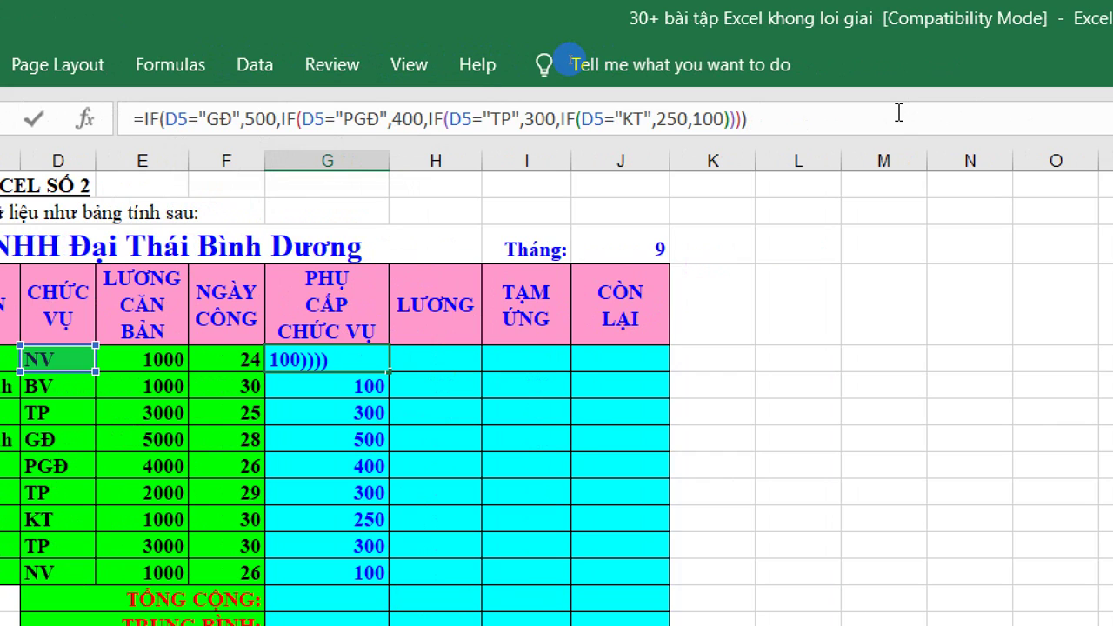
{"action": "key", "text": "Return"}
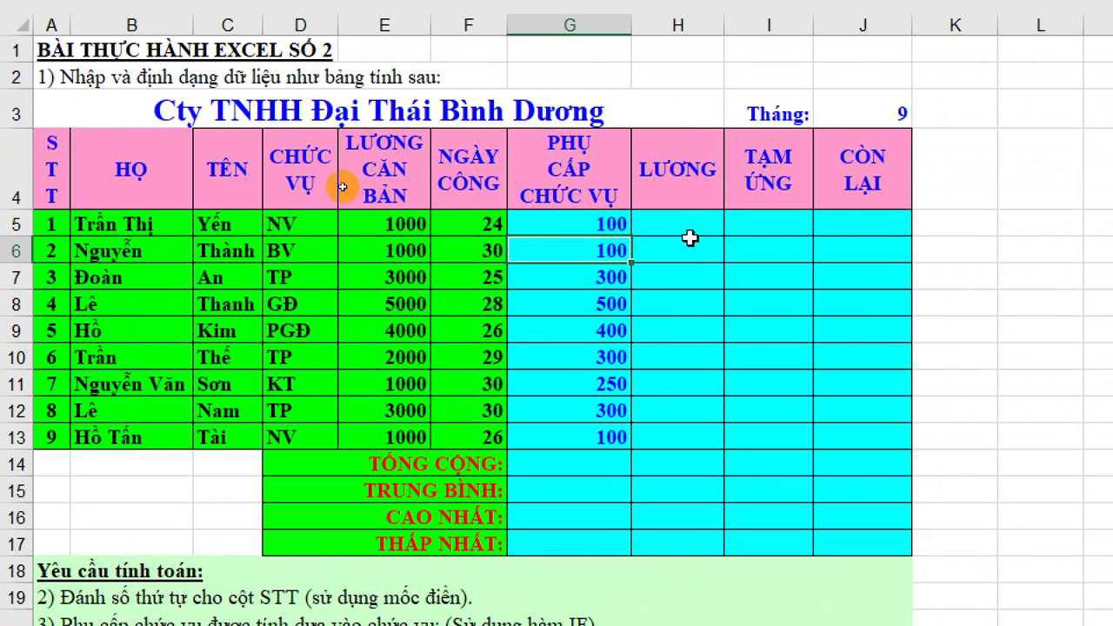
- Enter =E5*F5 in H5 so the first salary shows 24,000
{"action": "left_click", "coordinate": [679, 222]}
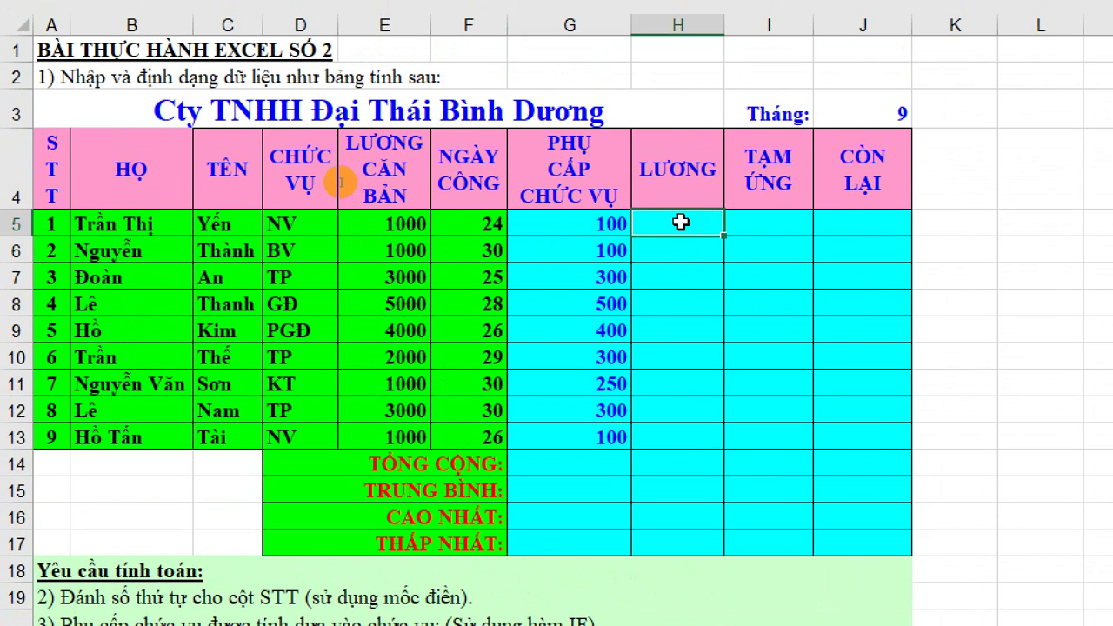
{"action": "type", "text": "="}
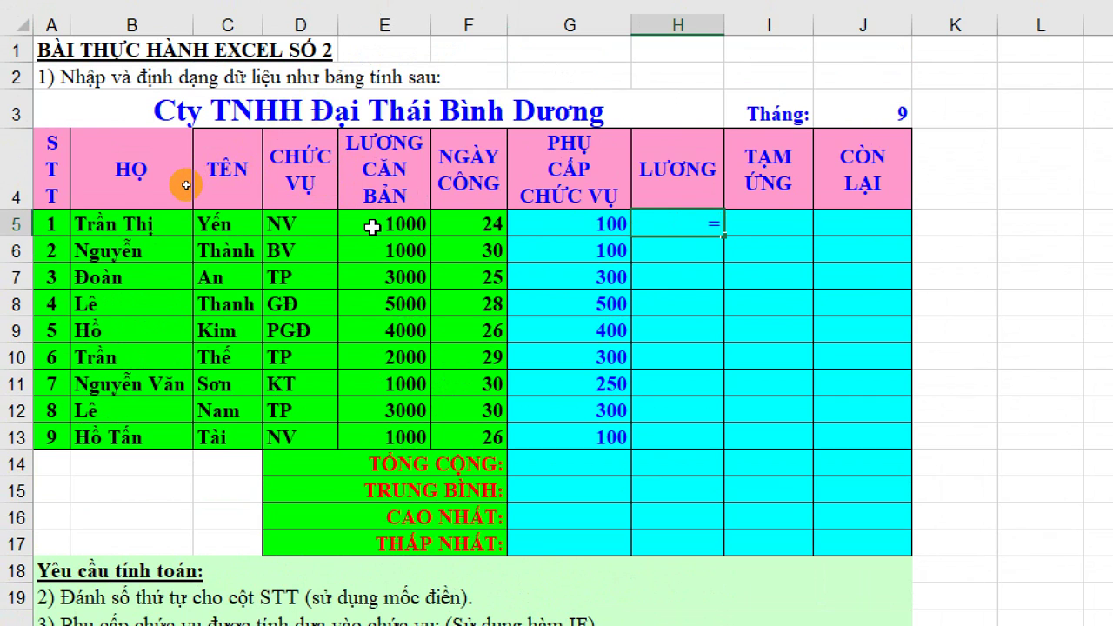
{"action": "left_click", "coordinate": [370, 226]}
{"action": "type", "text": "*"}
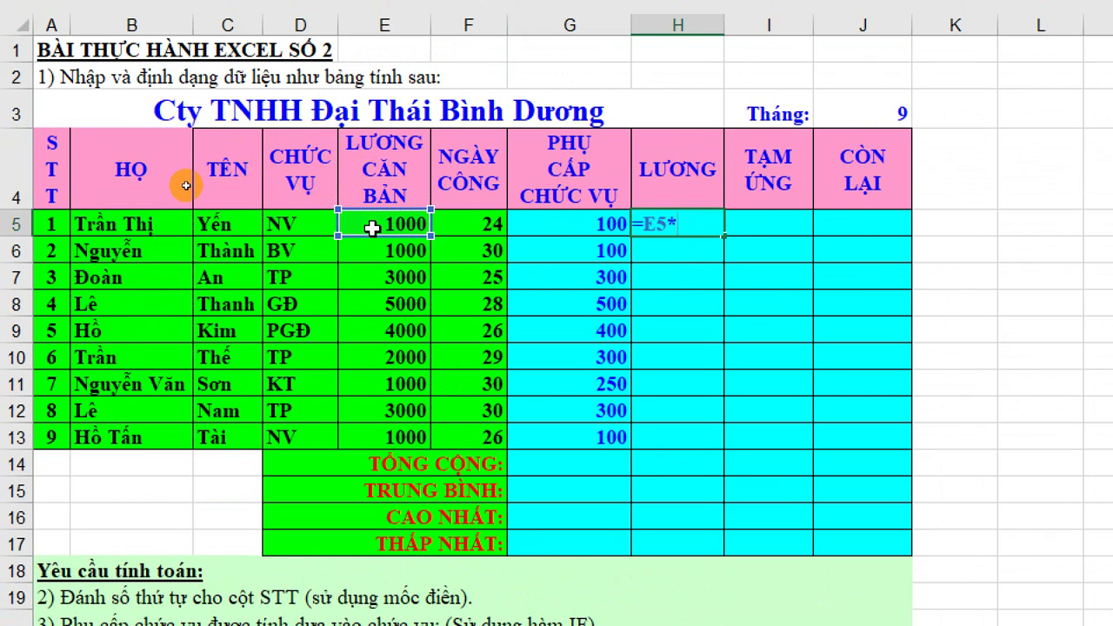
{"action": "left_click", "coordinate": [470, 223]}
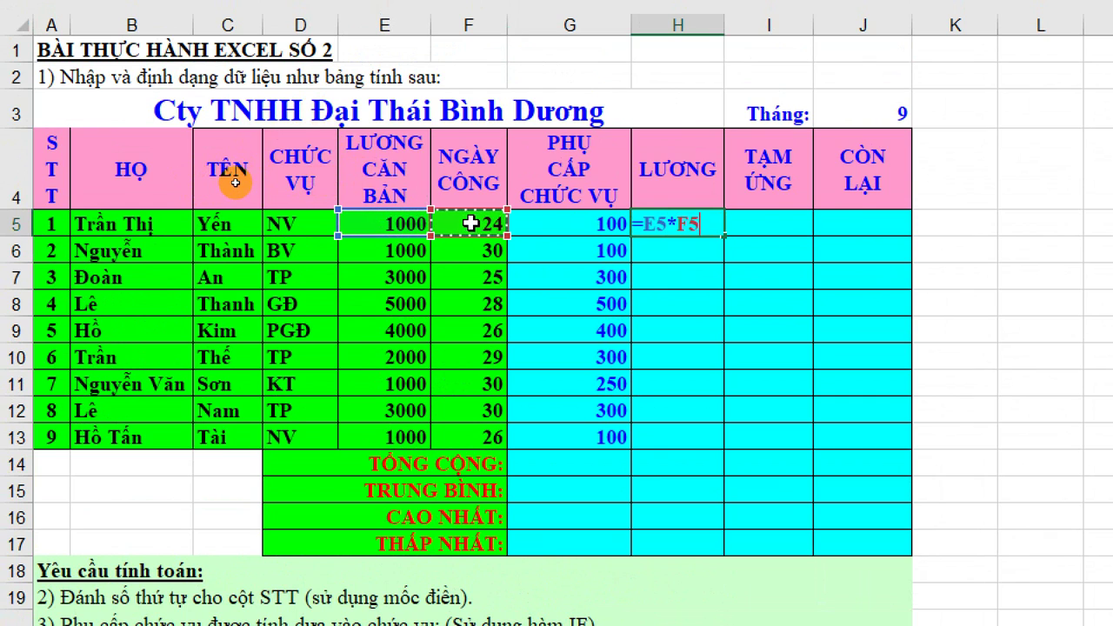
{"action": "key", "text": "Return"}
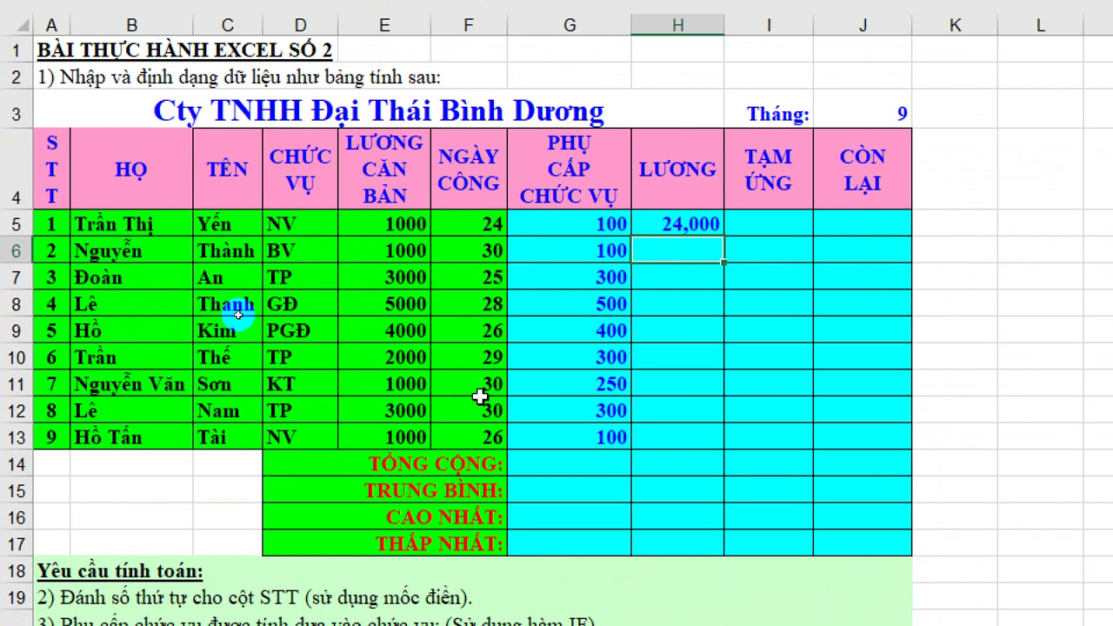
{"action": "scroll", "coordinate": [477, 392], "scroll_direction": "down", "scroll_amount": 2}
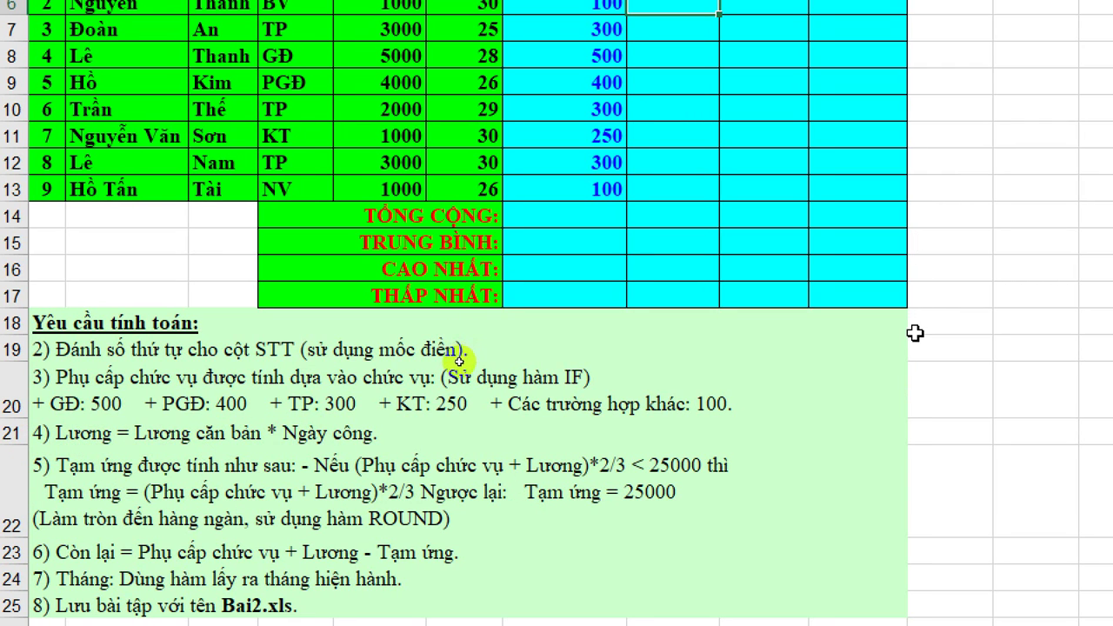
- In I5, begin an IF whose condition adds allowance G5 and salary H5
{"action": "scroll", "coordinate": [782, 330], "scroll_direction": "up", "scroll_amount": 1}
{"action": "left_click", "coordinate": [744, 113]}
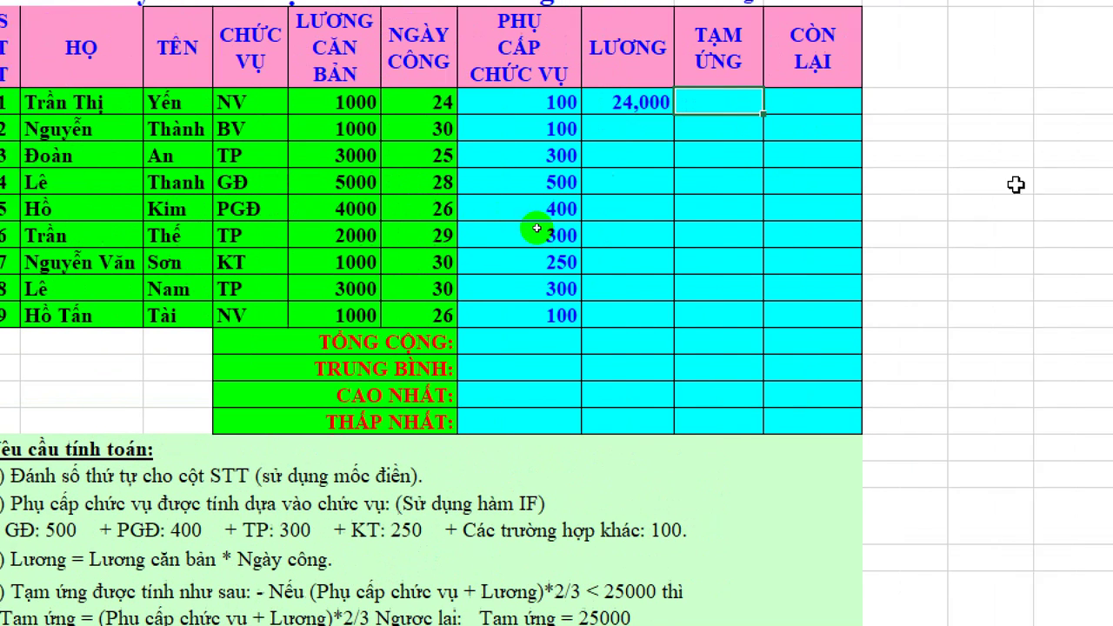
{"action": "type", "text": "="}
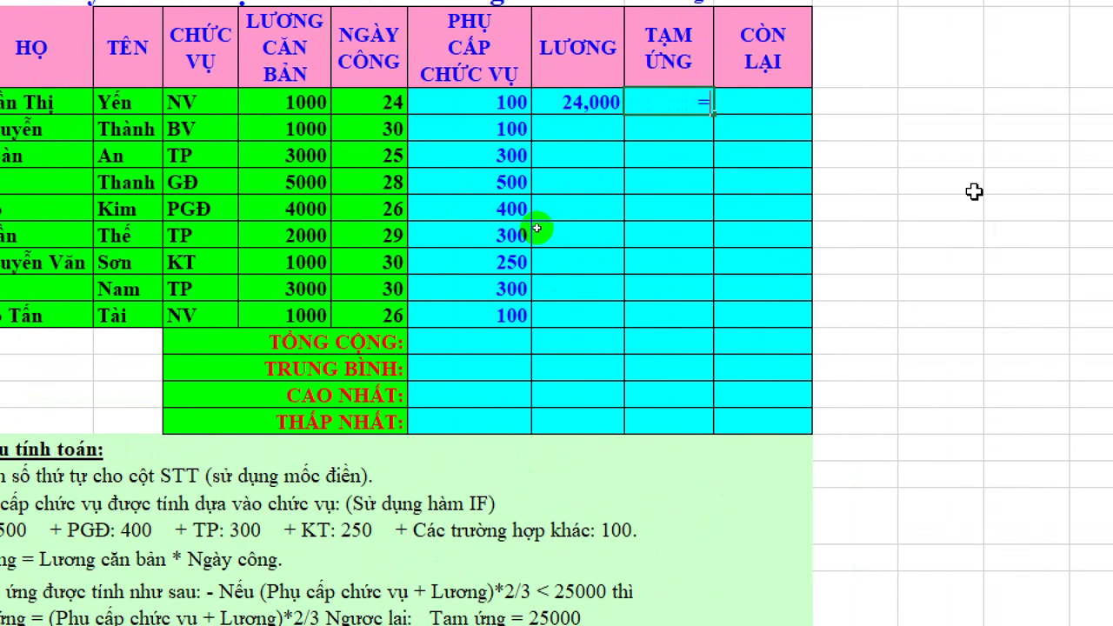
{"action": "type", "text": "if("}
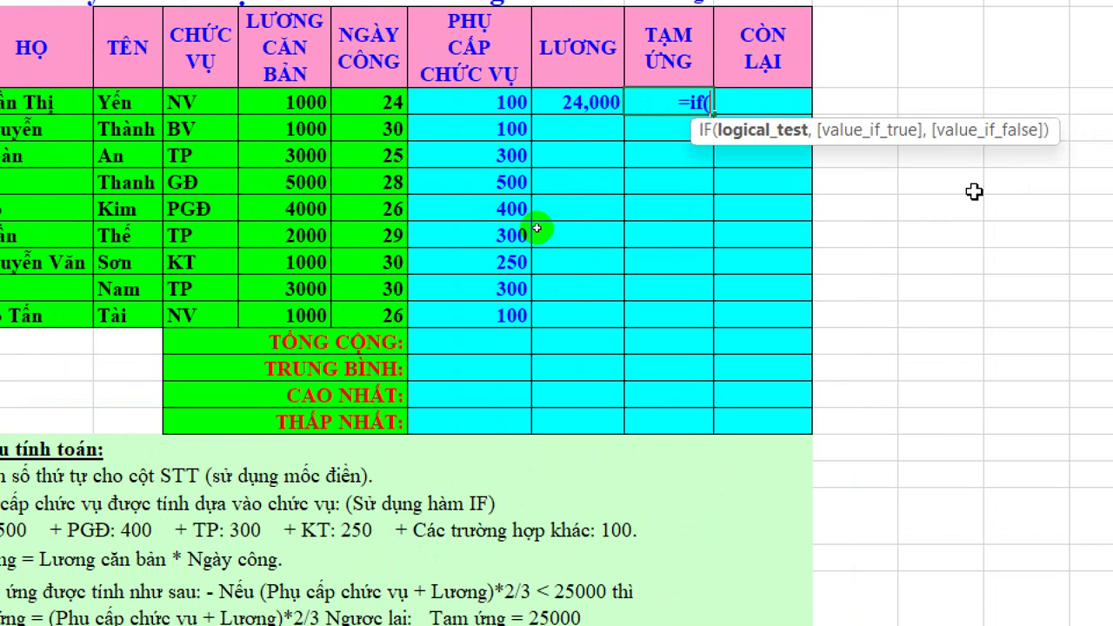
{"action": "scroll", "coordinate": [391, 409], "scroll_direction": "down", "scroll_amount": 1}
{"action": "scroll", "coordinate": [355, 444], "scroll_direction": "down", "scroll_amount": 1}
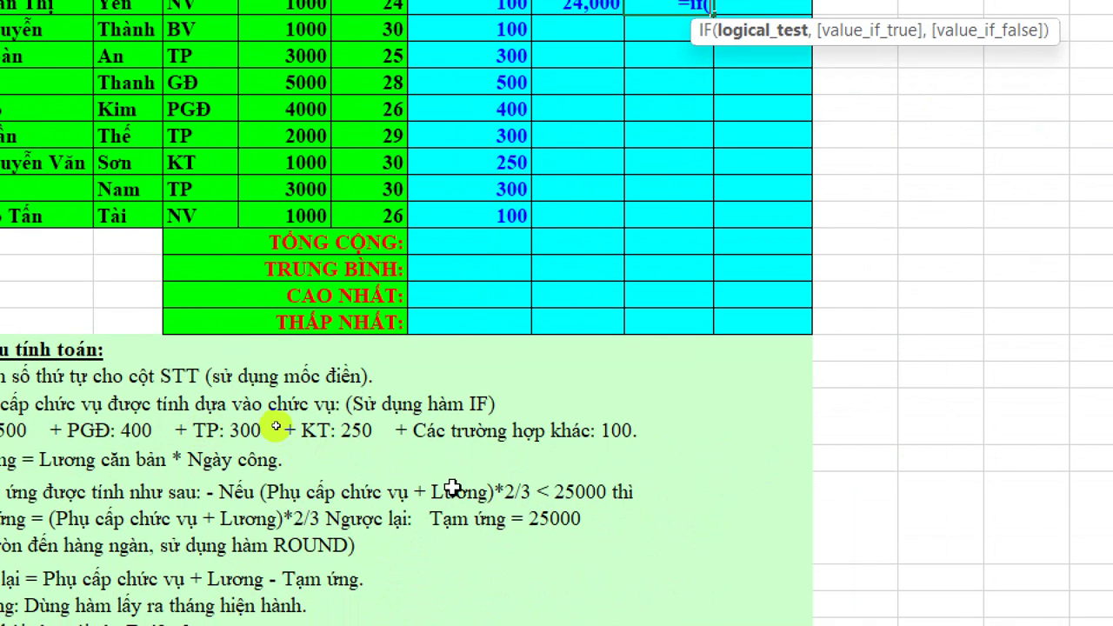
{"action": "scroll", "coordinate": [426, 142], "scroll_direction": "up", "scroll_amount": 3}
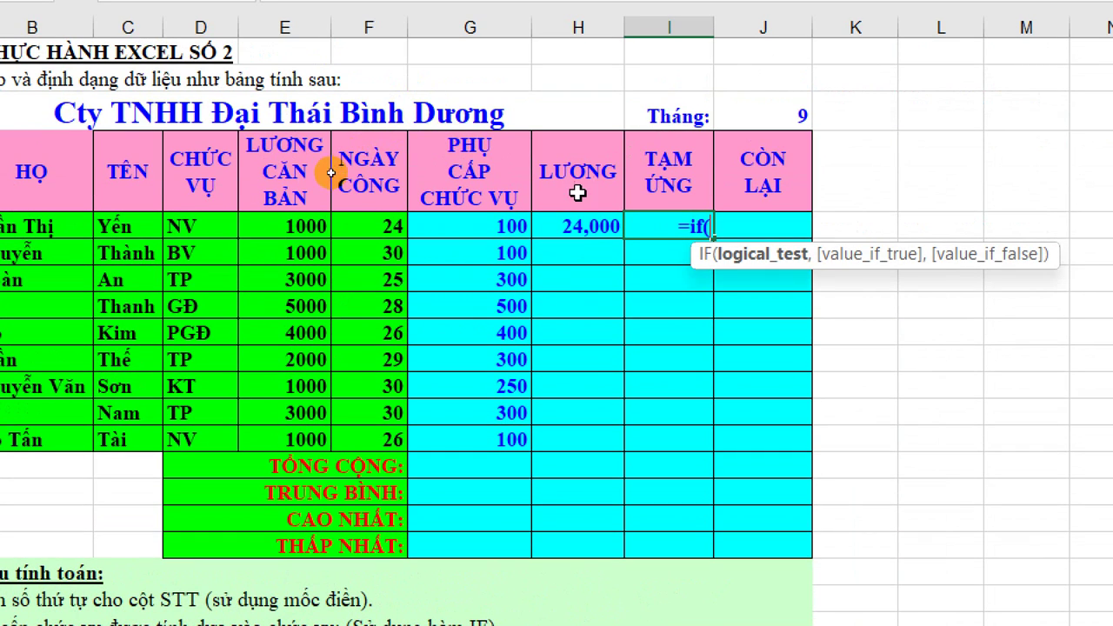
{"action": "left_click", "coordinate": [476, 226]}
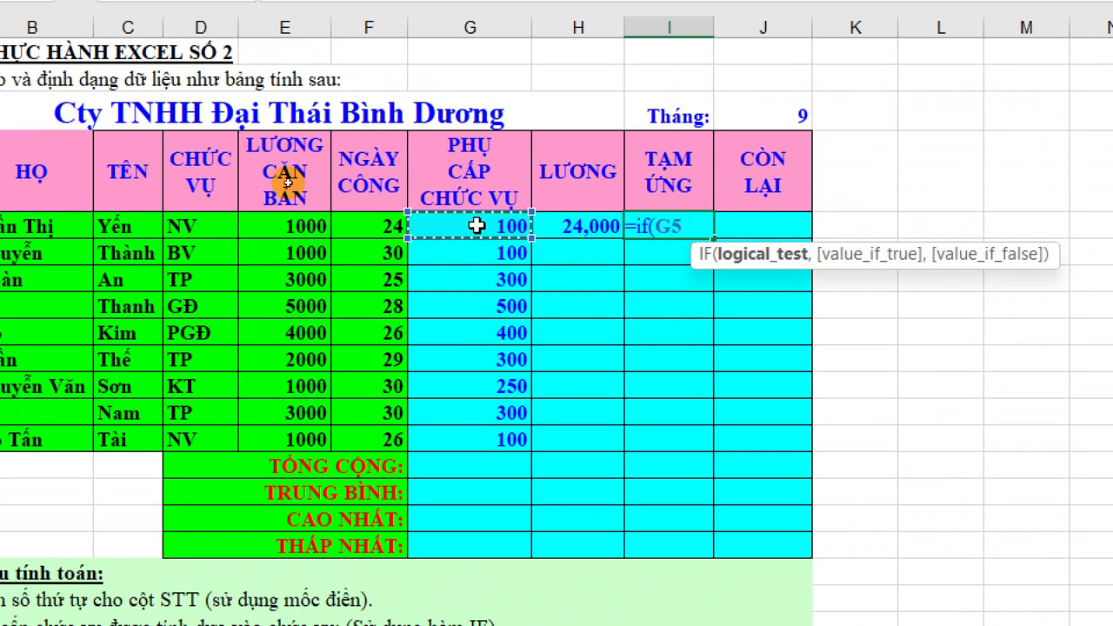
{"action": "type", "text": "+"}
{"action": "left_click", "coordinate": [547, 228]}
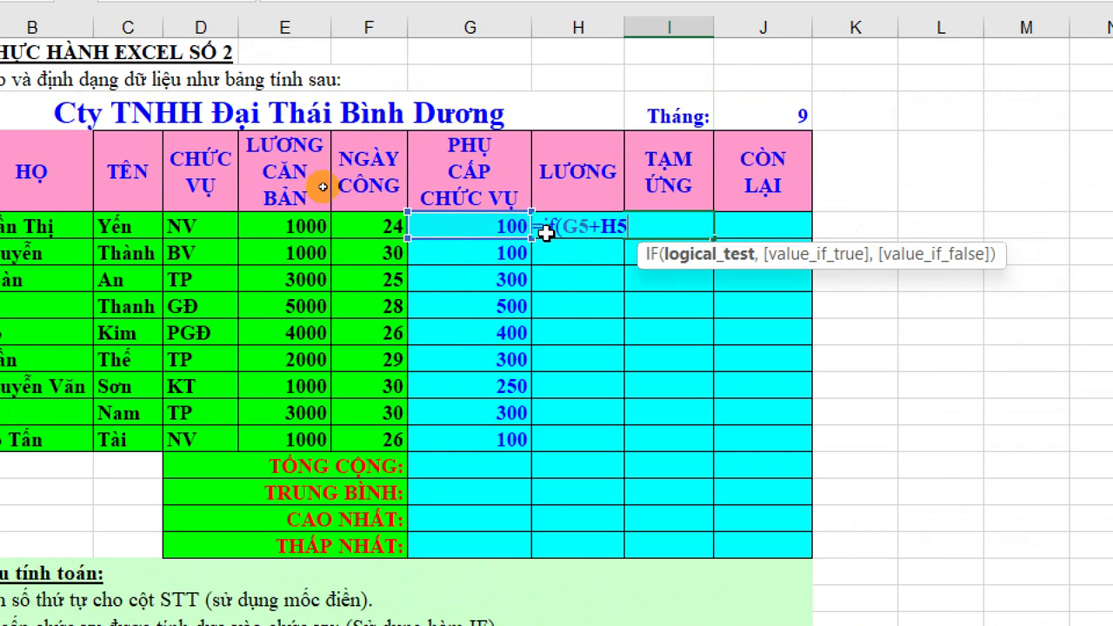
{"action": "type", "text": "<"}
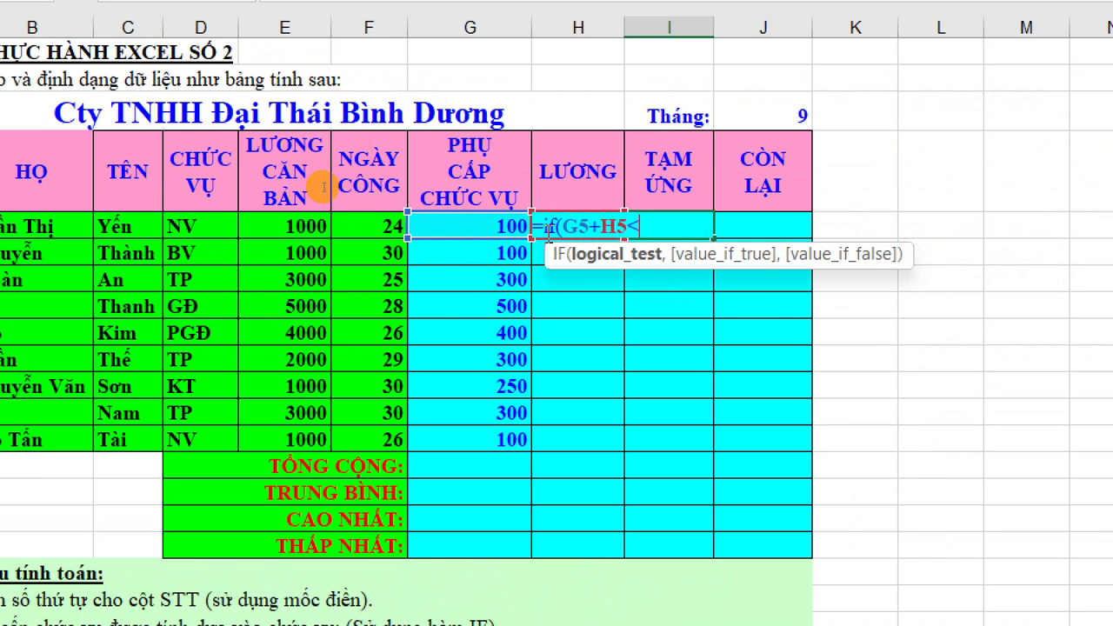
- Complete the condition as <25000, open the next argument, and select the formula text
{"action": "scroll", "coordinate": [334, 323], "scroll_direction": "down", "scroll_amount": 3}
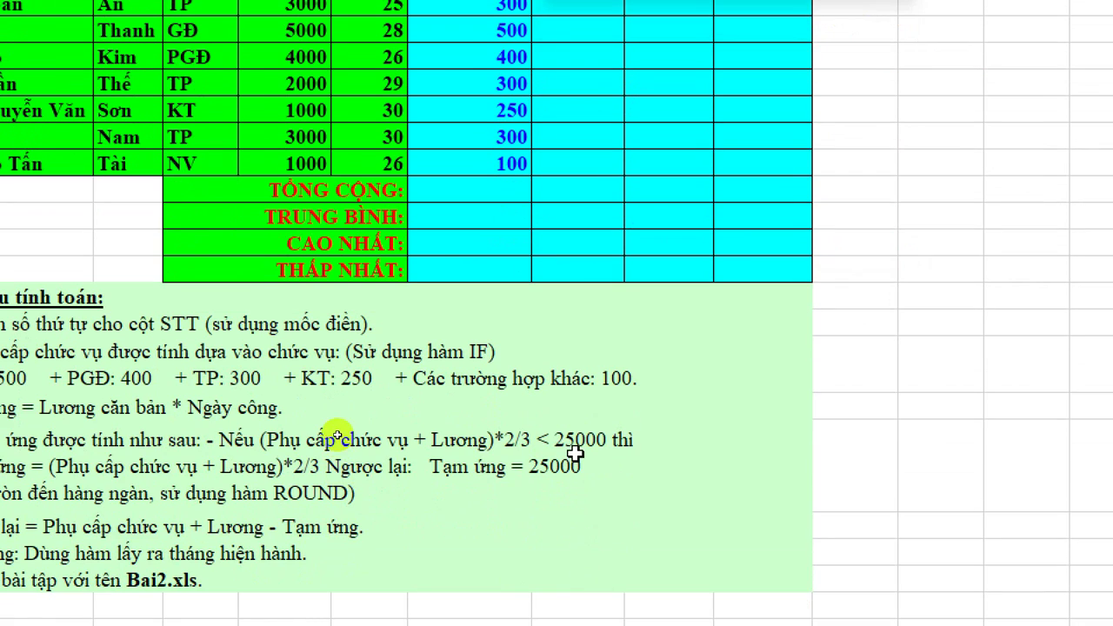
{"action": "scroll", "coordinate": [335, 434], "scroll_direction": "up", "scroll_amount": 3}
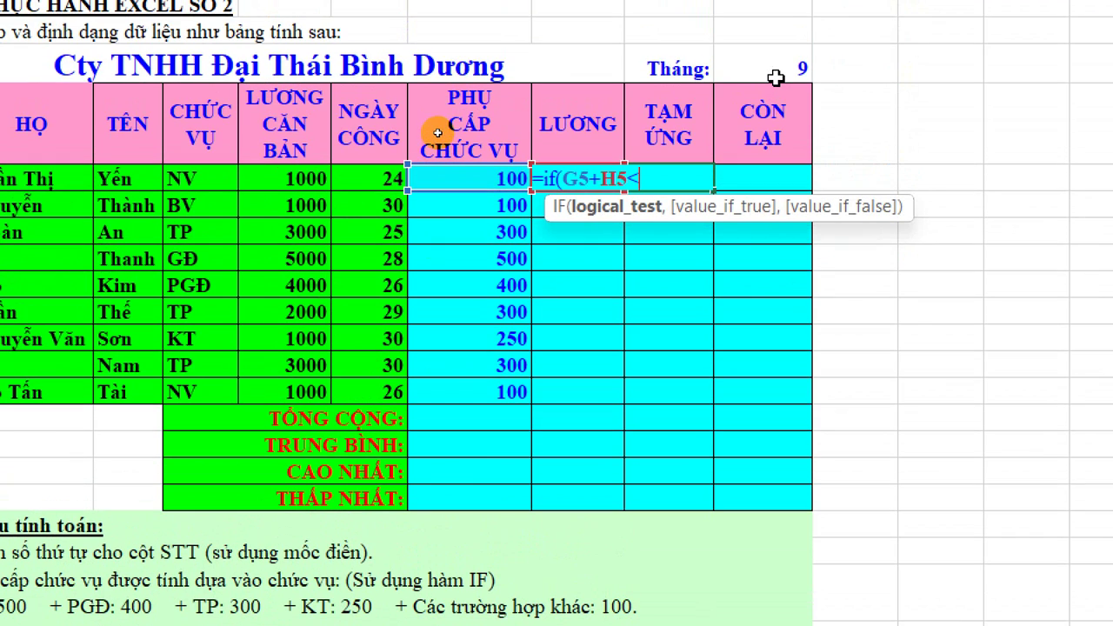
{"action": "type", "text": "250"}
{"action": "type", "text": "00"}
{"action": "type", "text": ","}
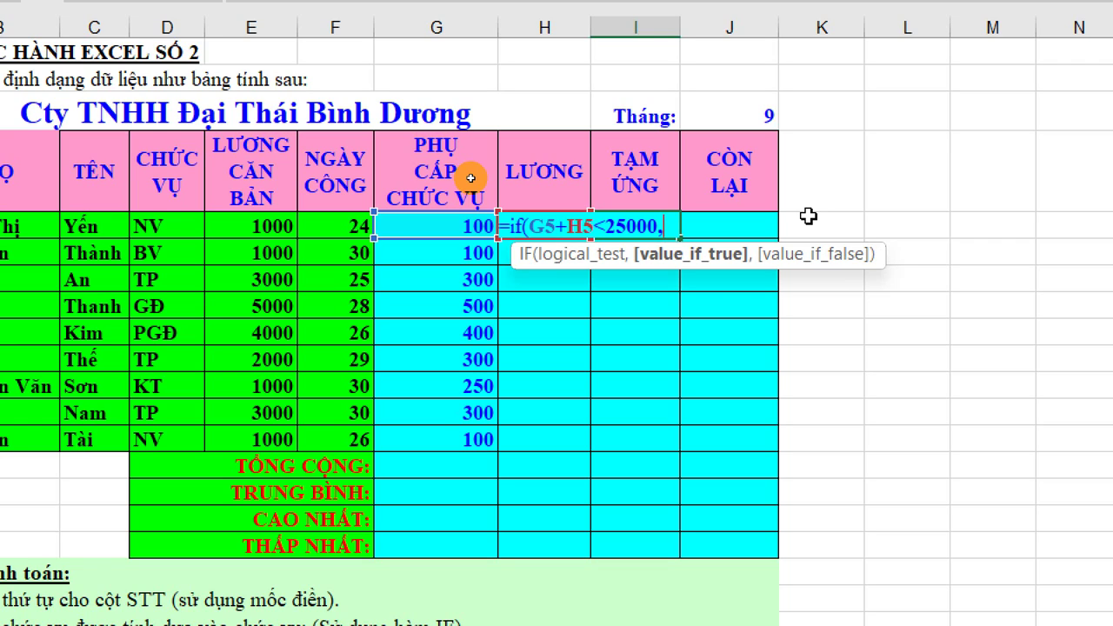
{"action": "type", "text": "("}
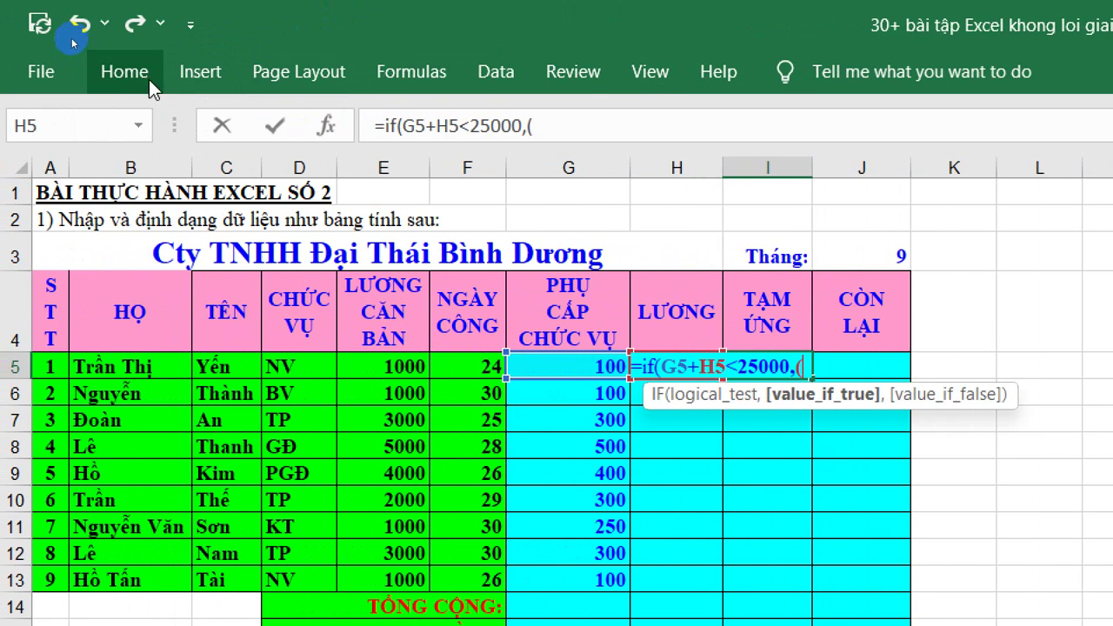
{"action": "left_click", "coordinate": [149, 76]}
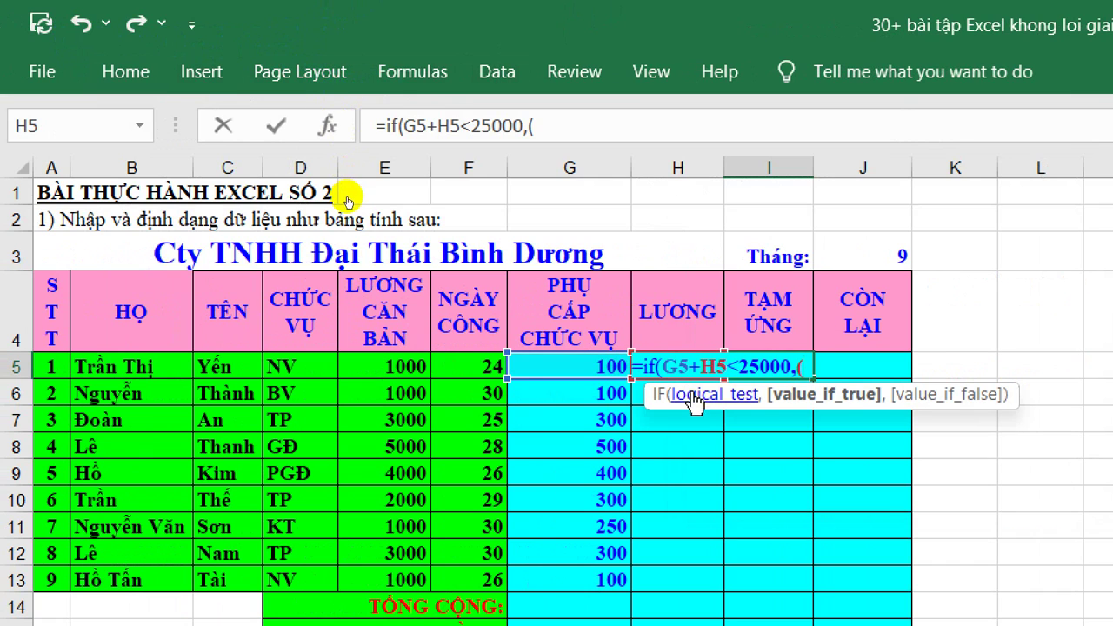
{"action": "left_click", "coordinate": [42, 71]}
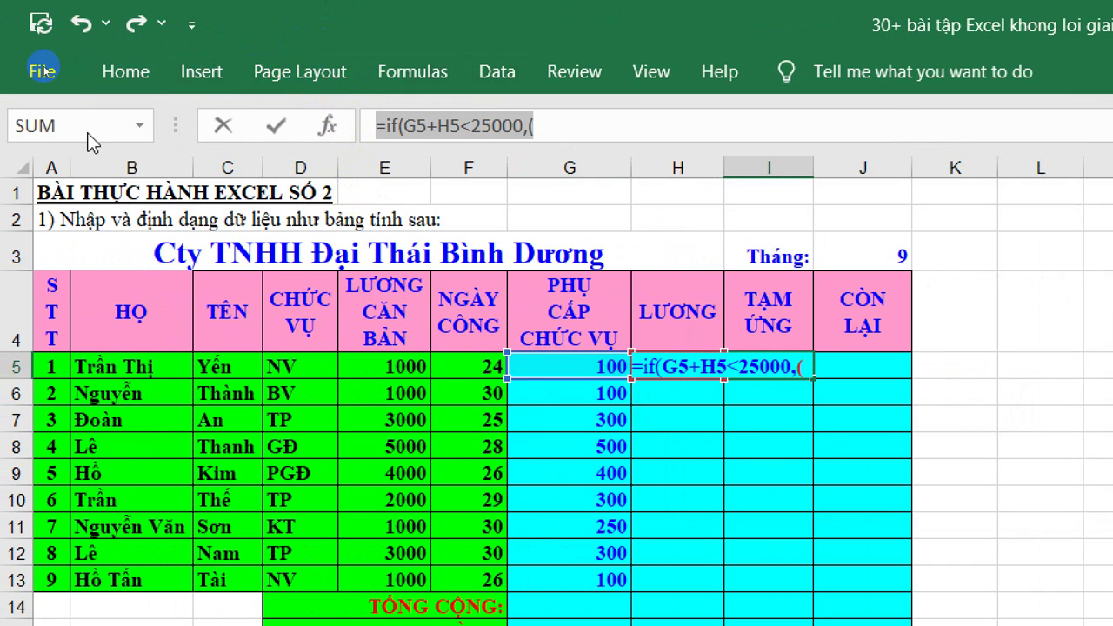
- Re-enter I5 as =if(G5+H5<25000,(G5+H5)*2/3 so the true case is the sum times 2/3
{"action": "key", "text": "Escape"}
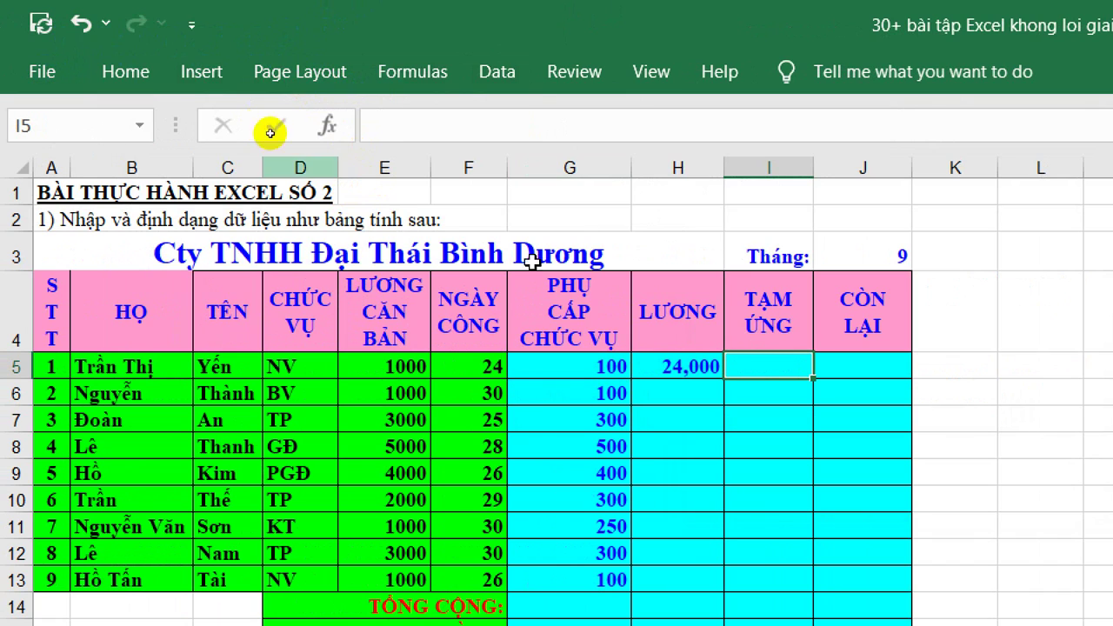
{"action": "left_click", "coordinate": [99, 73]}
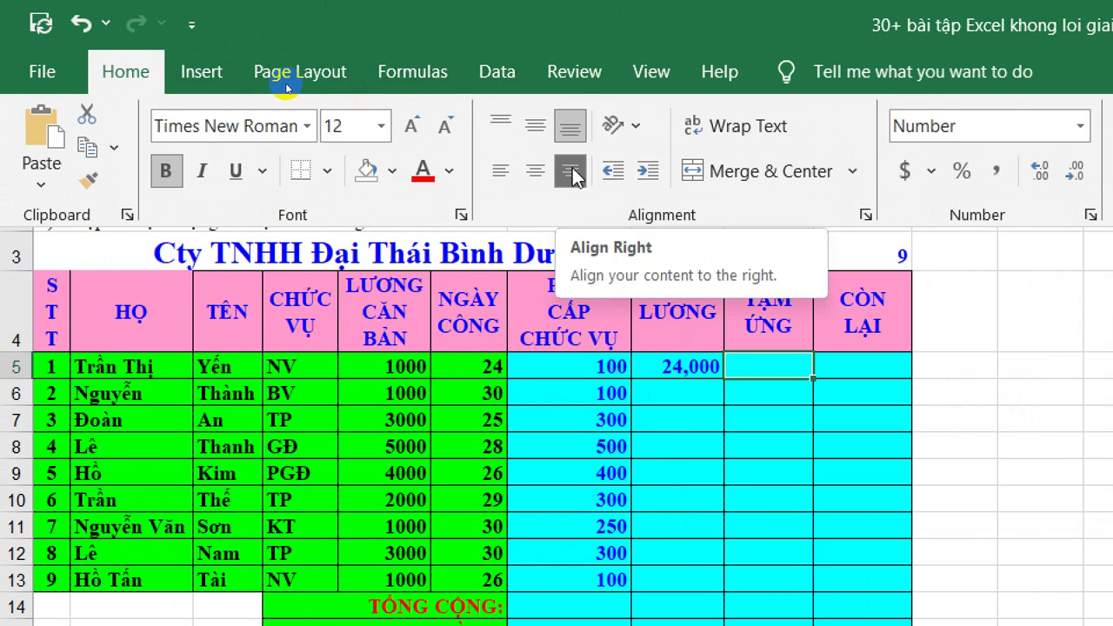
{"action": "left_click", "coordinate": [757, 363]}
{"action": "key", "text": "ctrl+z"}
{"action": "type", "text": "=if(G5+H5<25000,("}
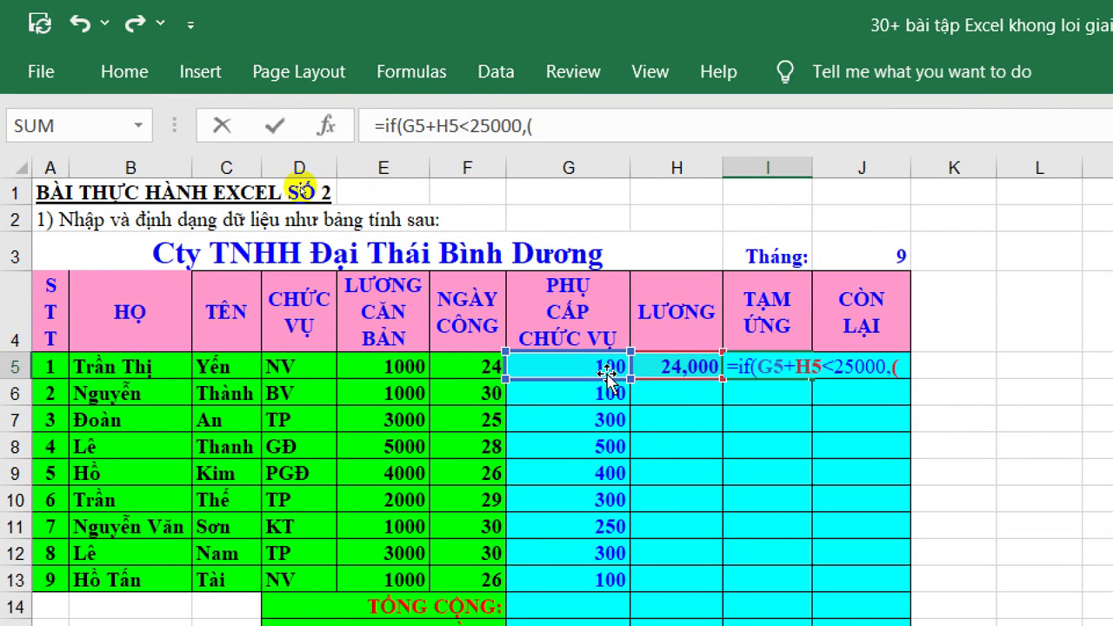
{"action": "left_click", "coordinate": [579, 370]}
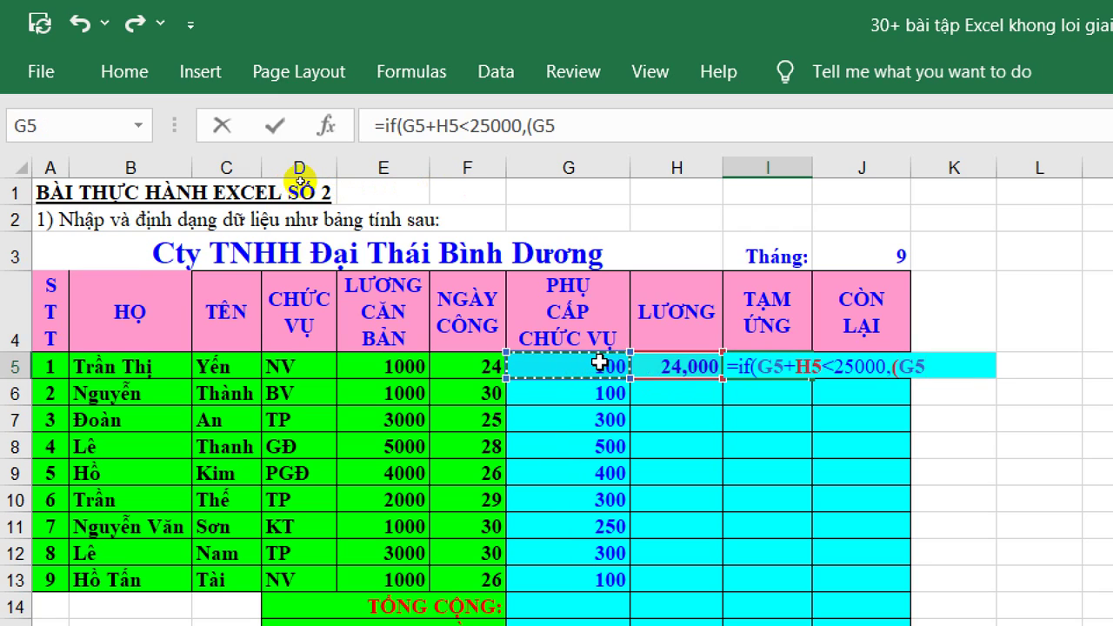
{"action": "type", "text": "+"}
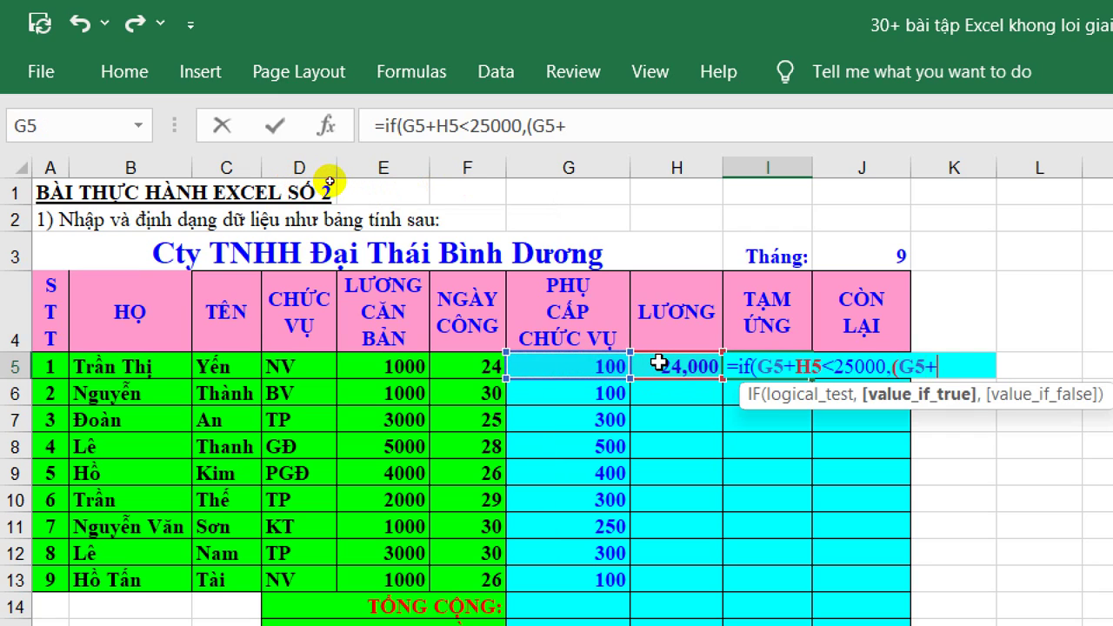
{"action": "left_click", "coordinate": [658, 365]}
{"action": "type", "text": ")"}
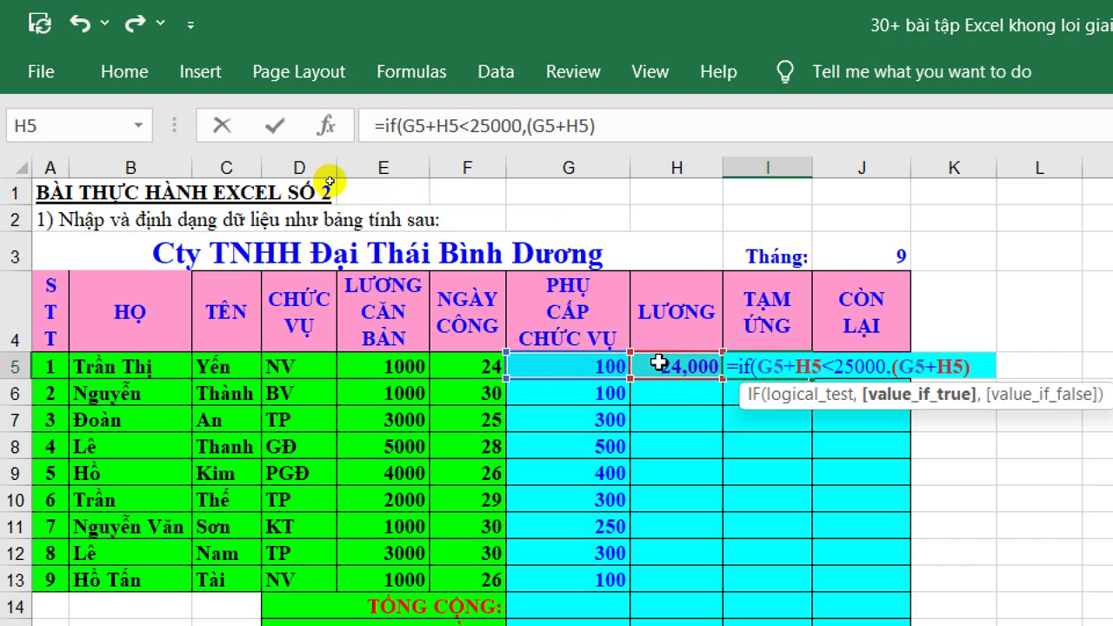
{"action": "type", "text": "*2/"}
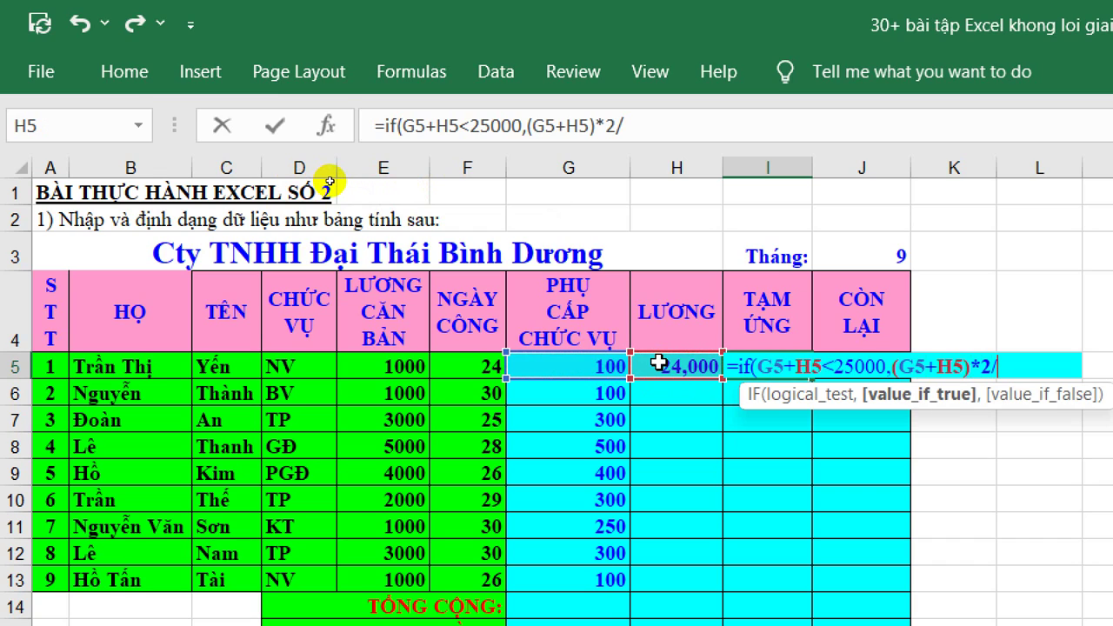
{"action": "type", "text": "3"}
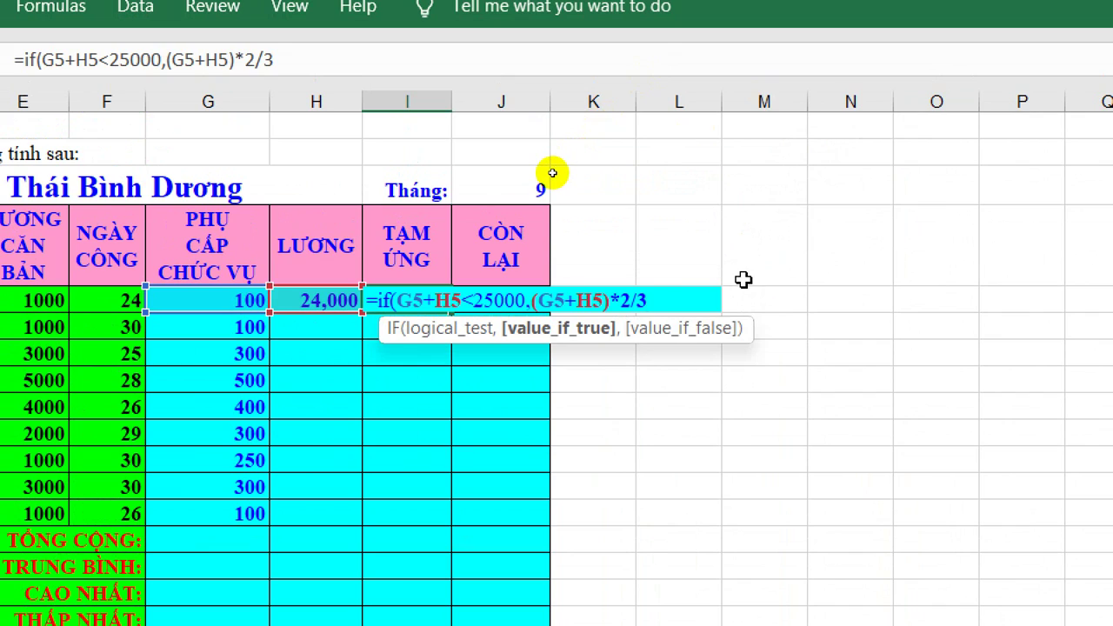
- Close the IF with the 25000 fallback and highlight the G5+H5<25000 condition to preview it
{"action": "type", "text": ",25"}
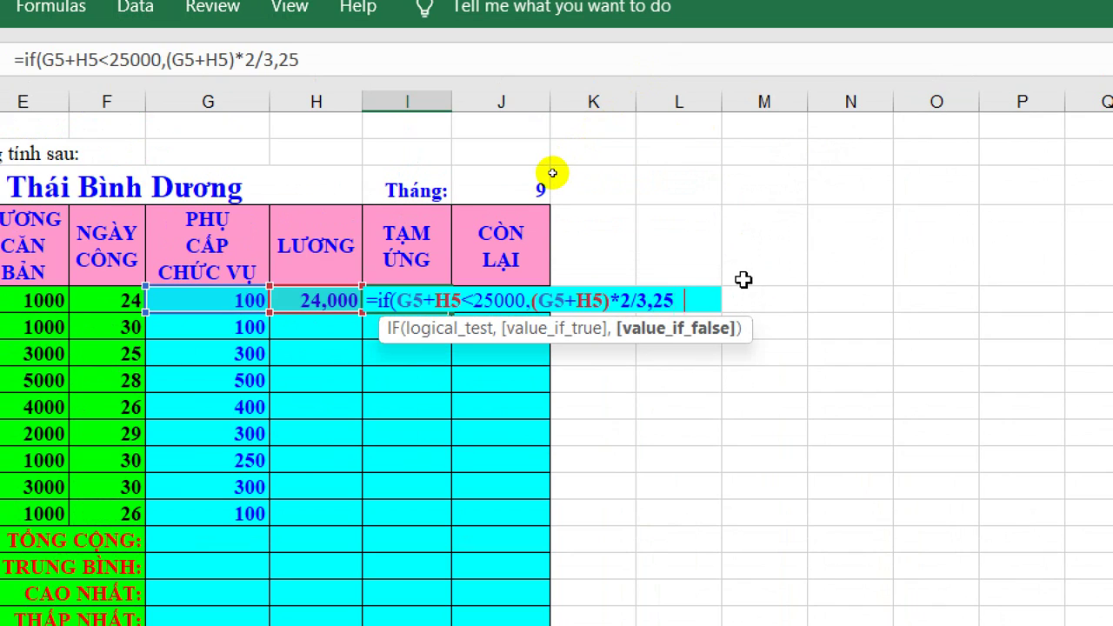
{"action": "type", "text": "000)"}
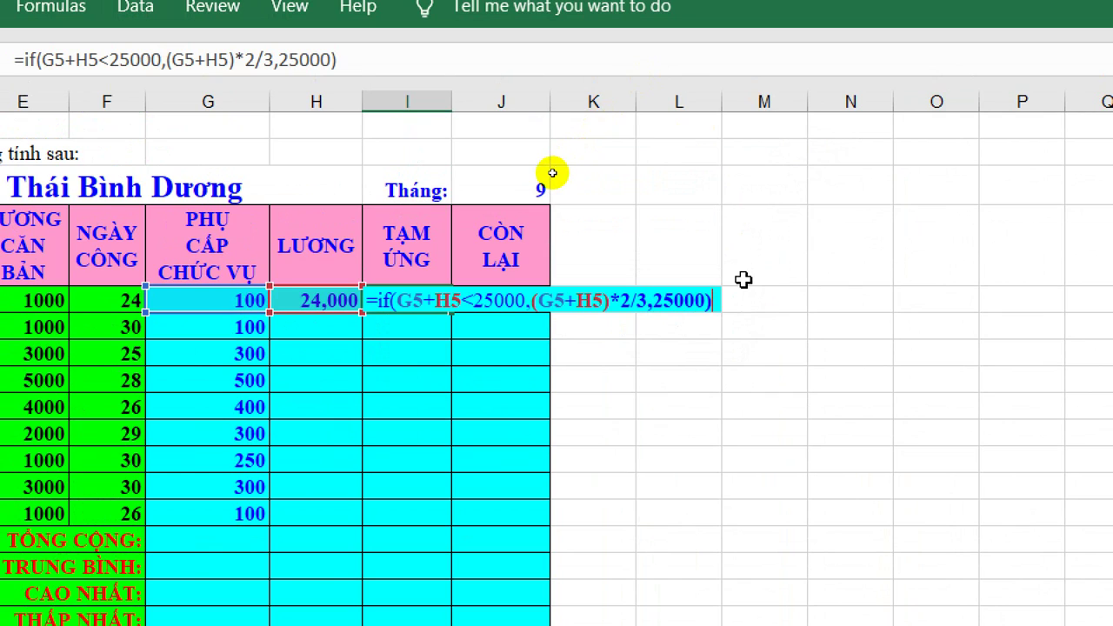
{"action": "left_click", "coordinate": [465, 302]}
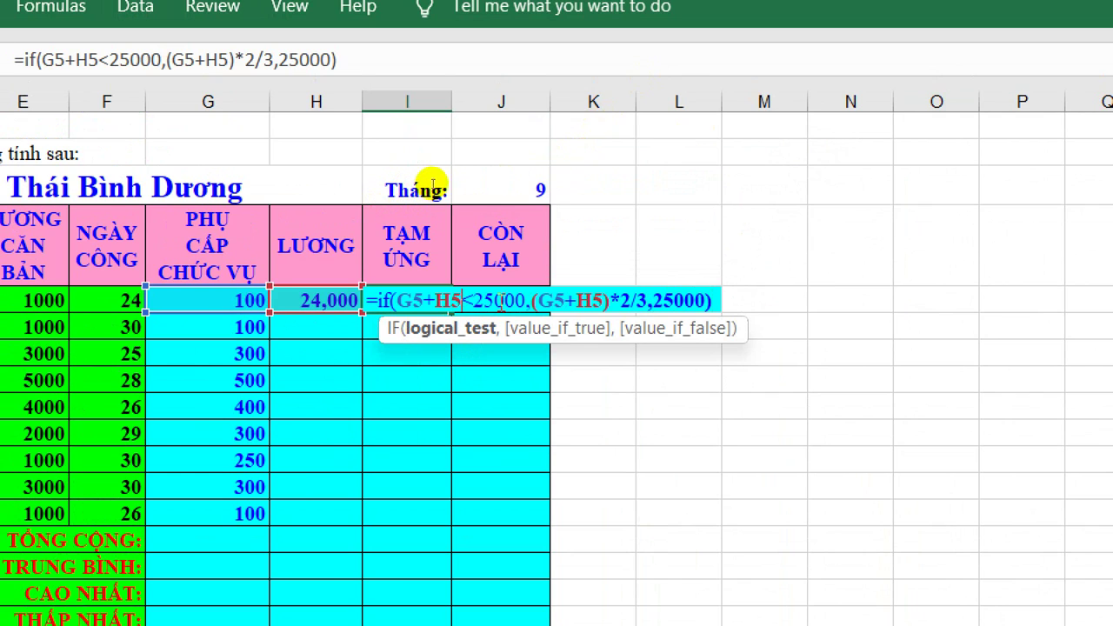
{"action": "left_click_drag", "start_coordinate": [525, 300], "coordinate": [484, 300]}
{"action": "left_click", "coordinate": [439, 329]}
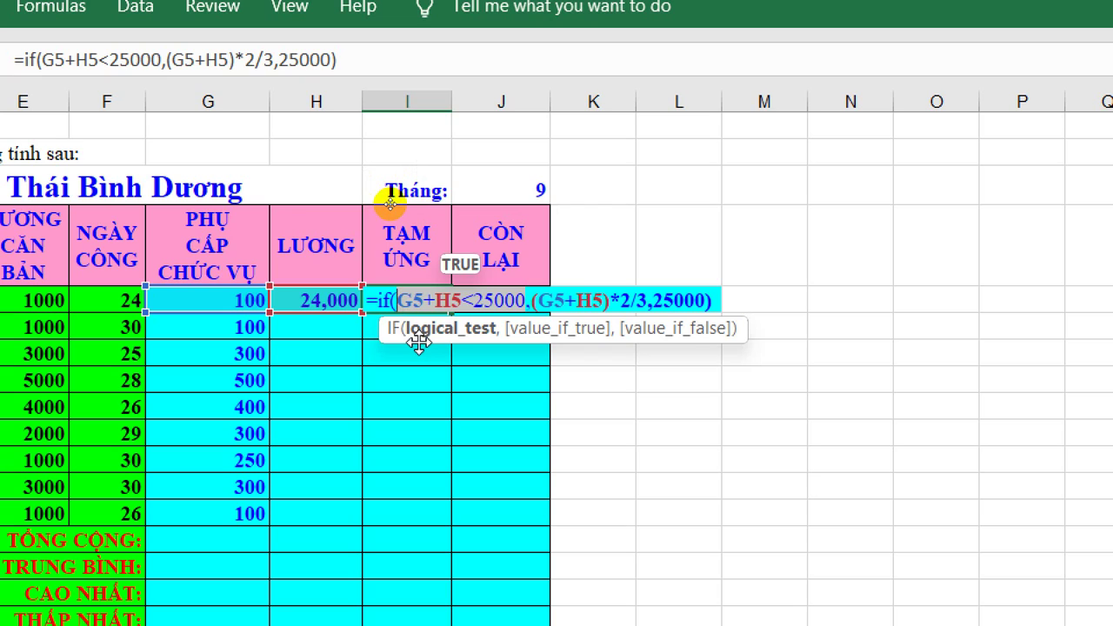
- Highlight the (G5+H5)*2/3 true value and 25000 fallback, then commit so I5 shows 16,067
{"action": "left_click", "coordinate": [582, 301]}
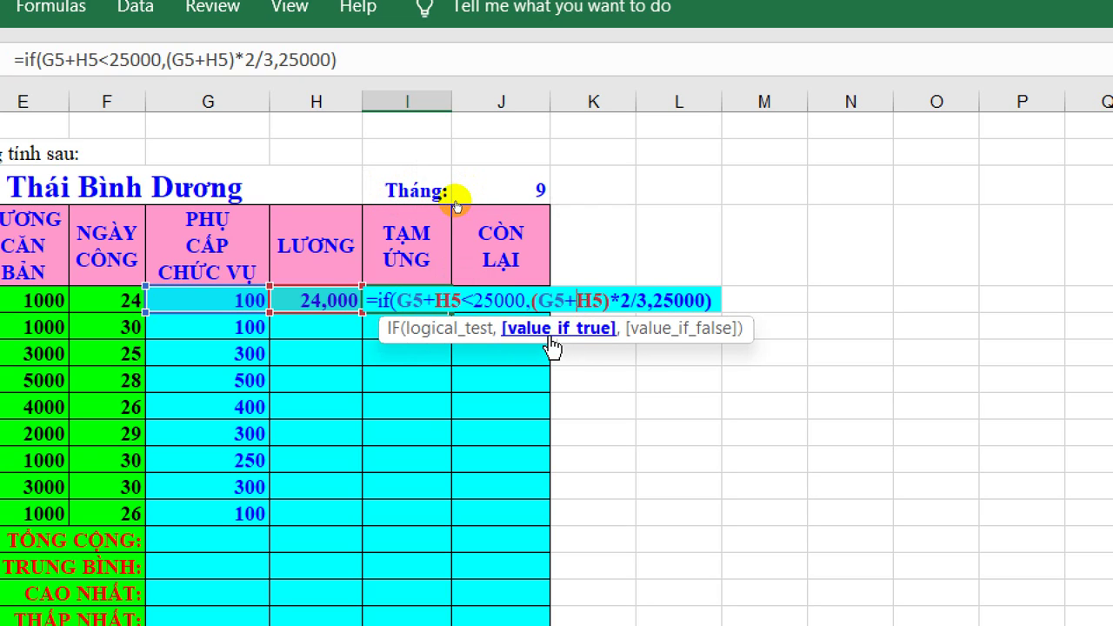
{"action": "left_click", "coordinate": [536, 301]}
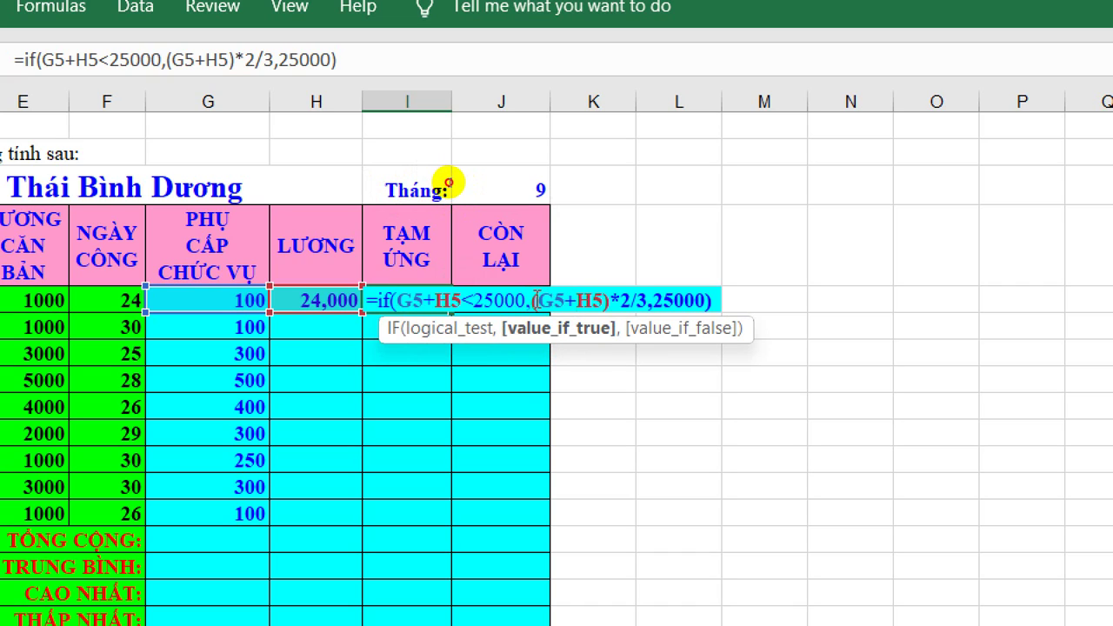
{"action": "left_click_drag", "start_coordinate": [536, 301], "coordinate": [614, 300]}
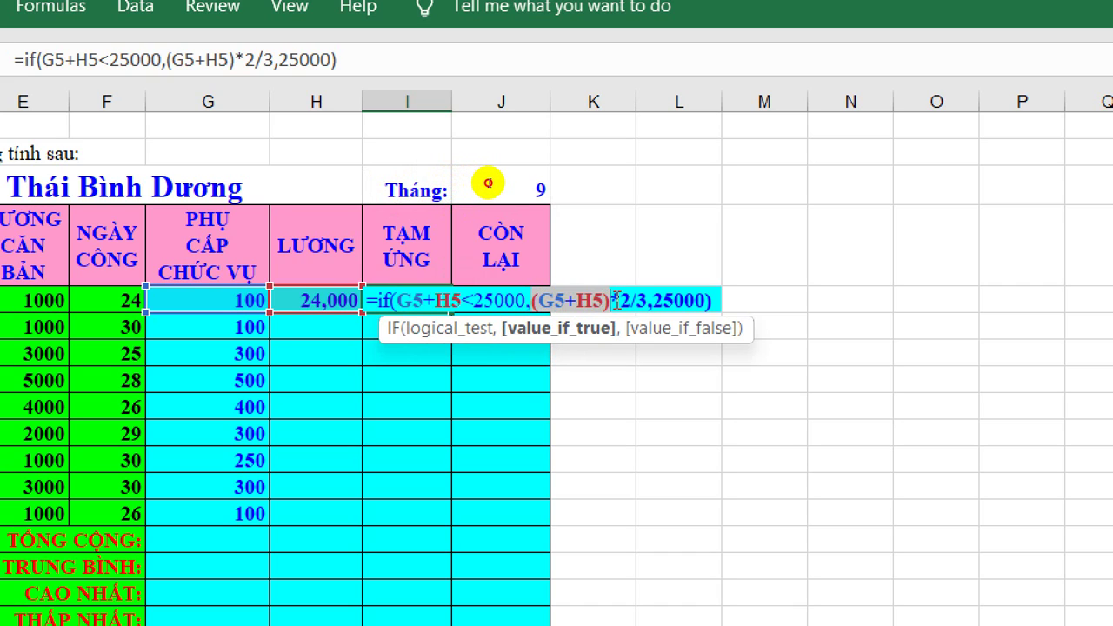
{"action": "left_click_drag", "start_coordinate": [614, 301], "coordinate": [650, 301]}
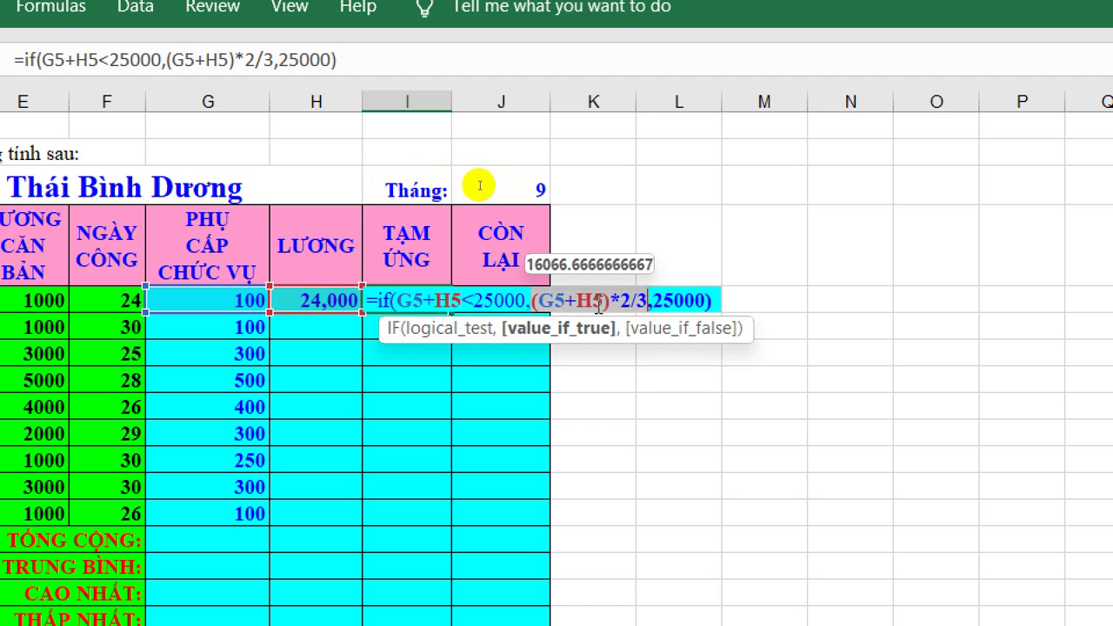
{"action": "left_click", "coordinate": [680, 299]}
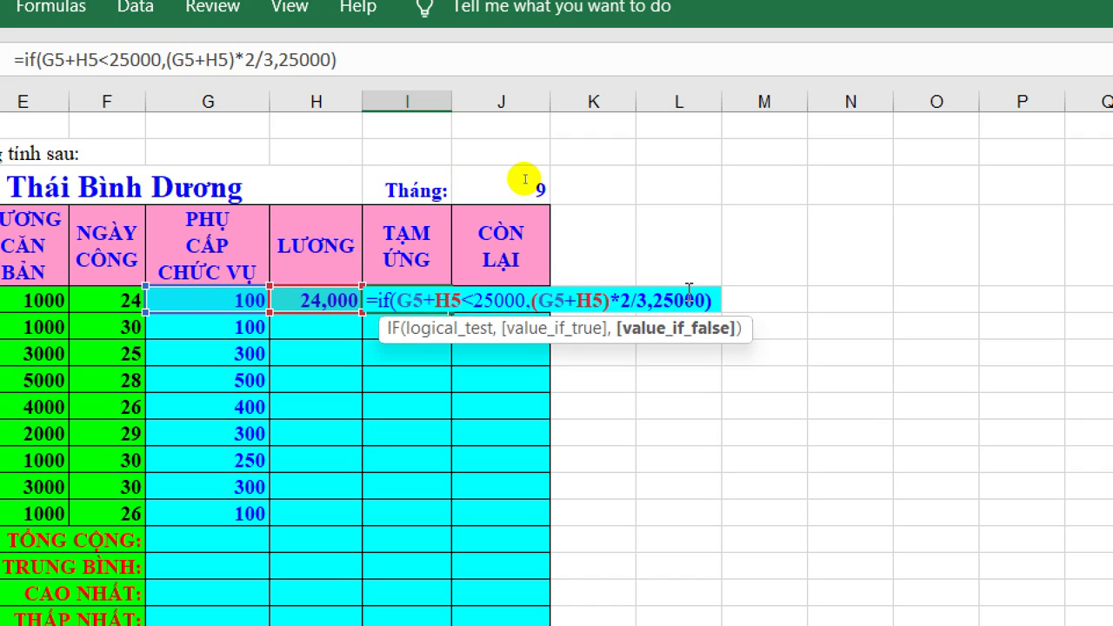
{"action": "key", "text": "Return"}
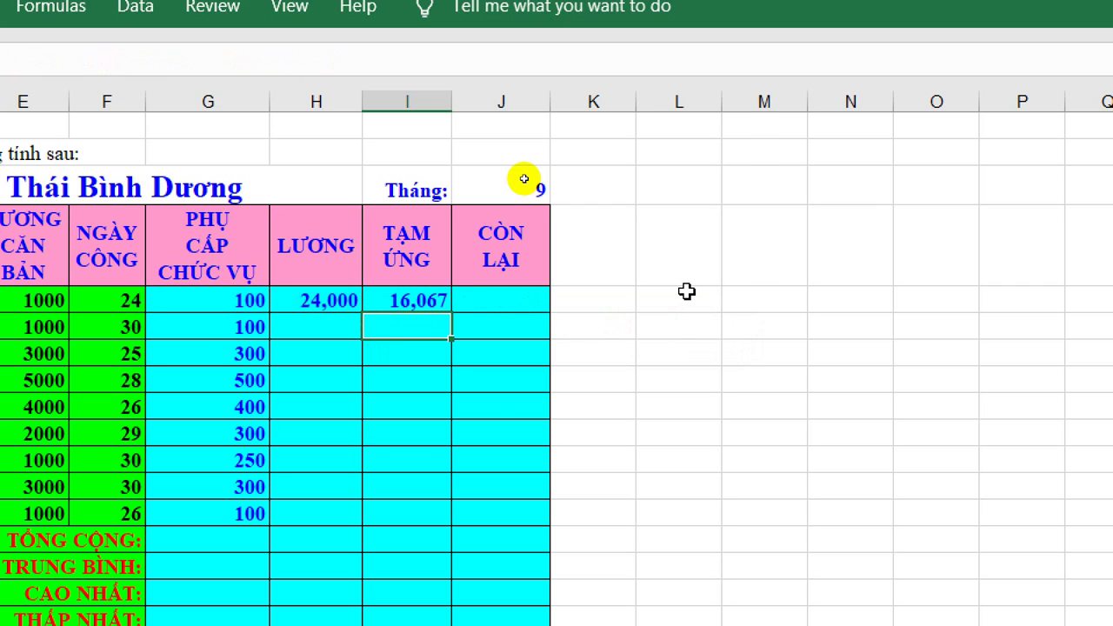
{"action": "left_click", "coordinate": [408, 296]}
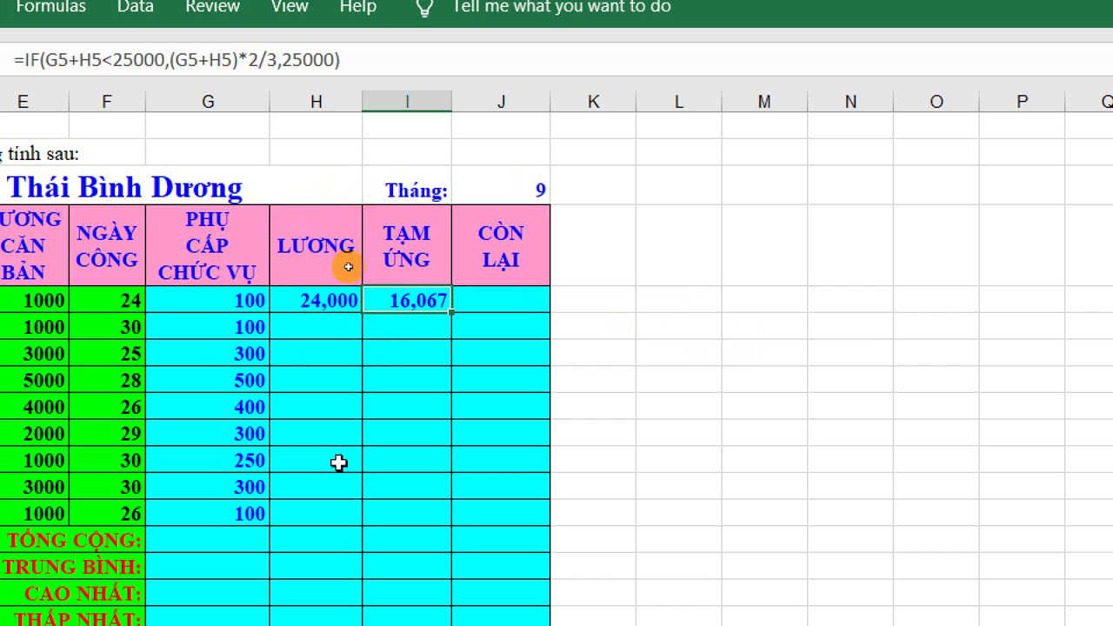
{"action": "scroll", "coordinate": [338, 462], "scroll_direction": "down", "scroll_amount": 4}
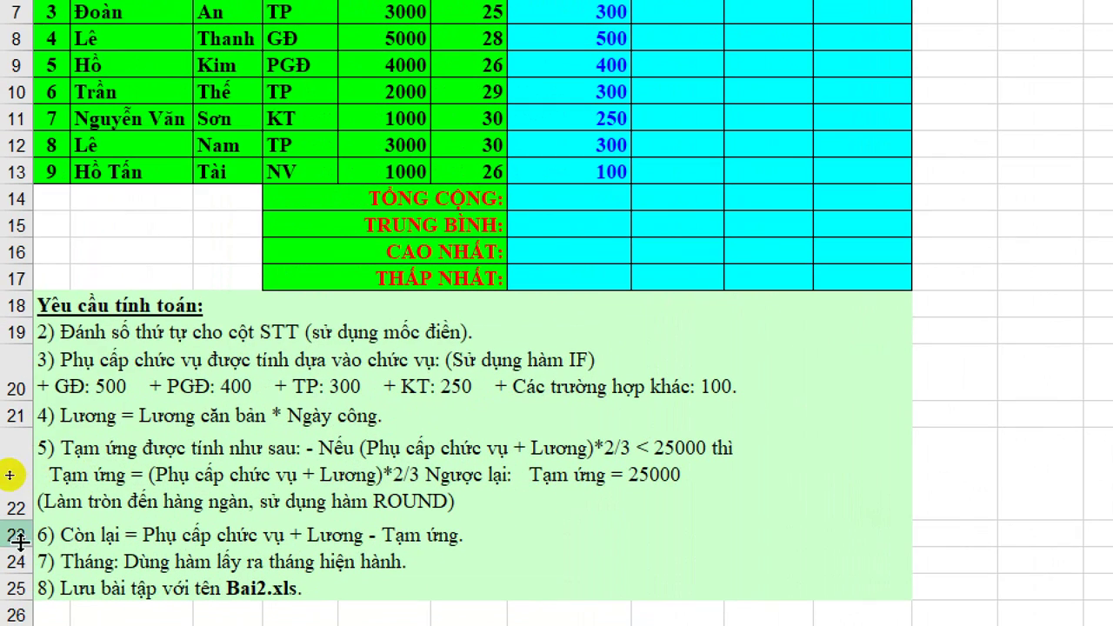
{"action": "left_click", "coordinate": [33, 508]}
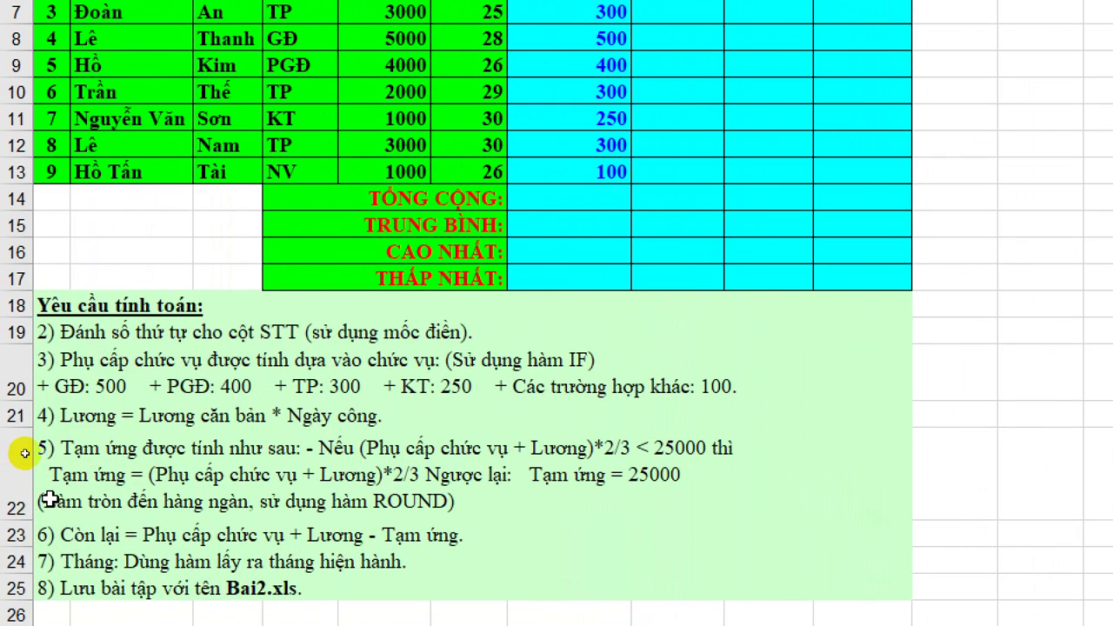
{"action": "left_click", "coordinate": [420, 504]}
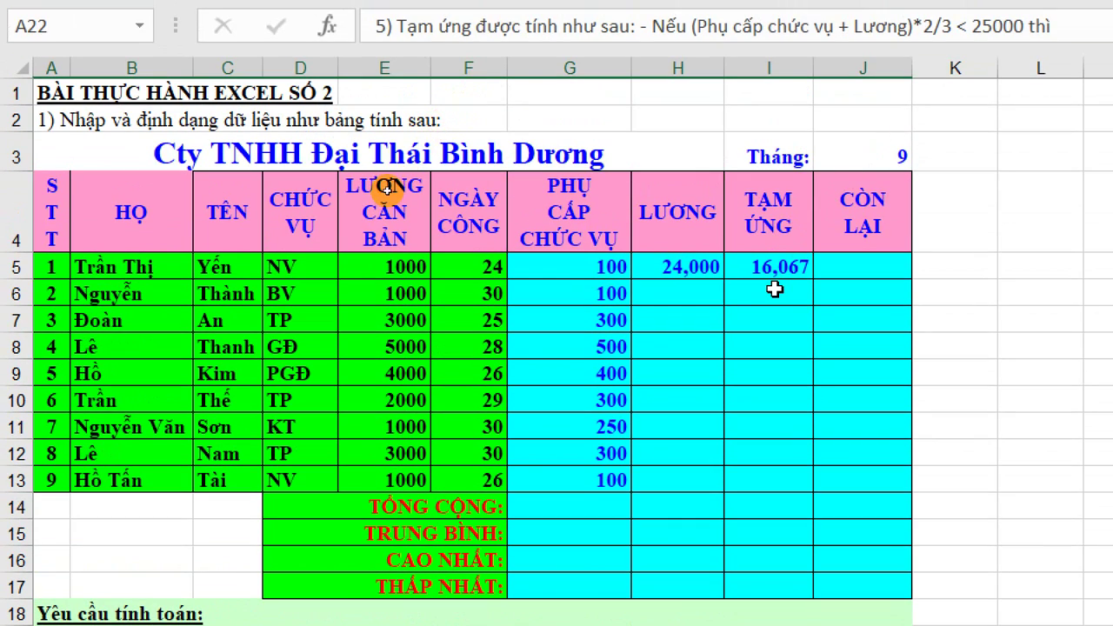
{"action": "left_click", "coordinate": [772, 266]}
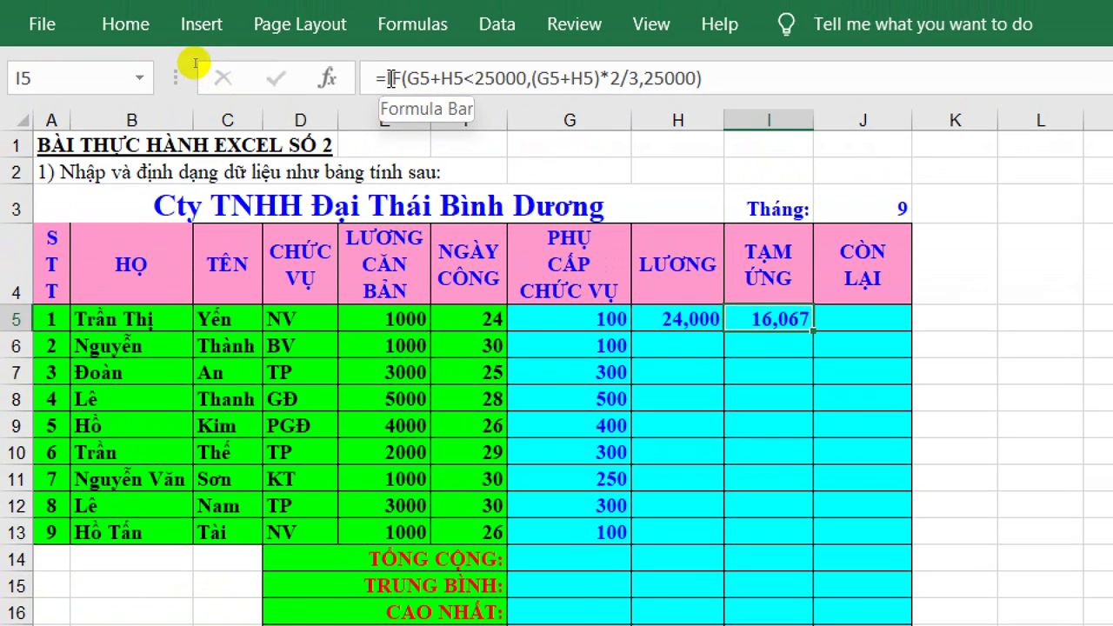
- Select the I5 formula text after the equals sign in the formula bar
{"action": "left_click", "coordinate": [393, 26]}
{"action": "left_click_drag", "start_coordinate": [393, 79], "coordinate": [703, 78]}
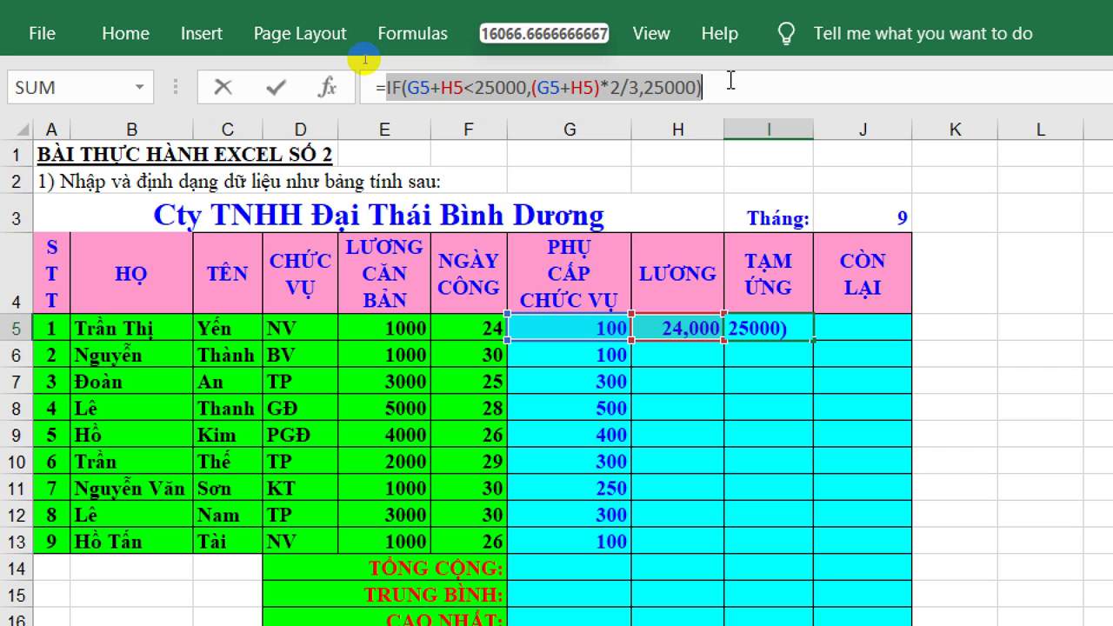
- Wrap I5 as =ROUND(IF(G5+H5<25000,(G5+H5)*2/3,25000),-3) so it shows 16,000
{"action": "key", "text": "BackSpace"}
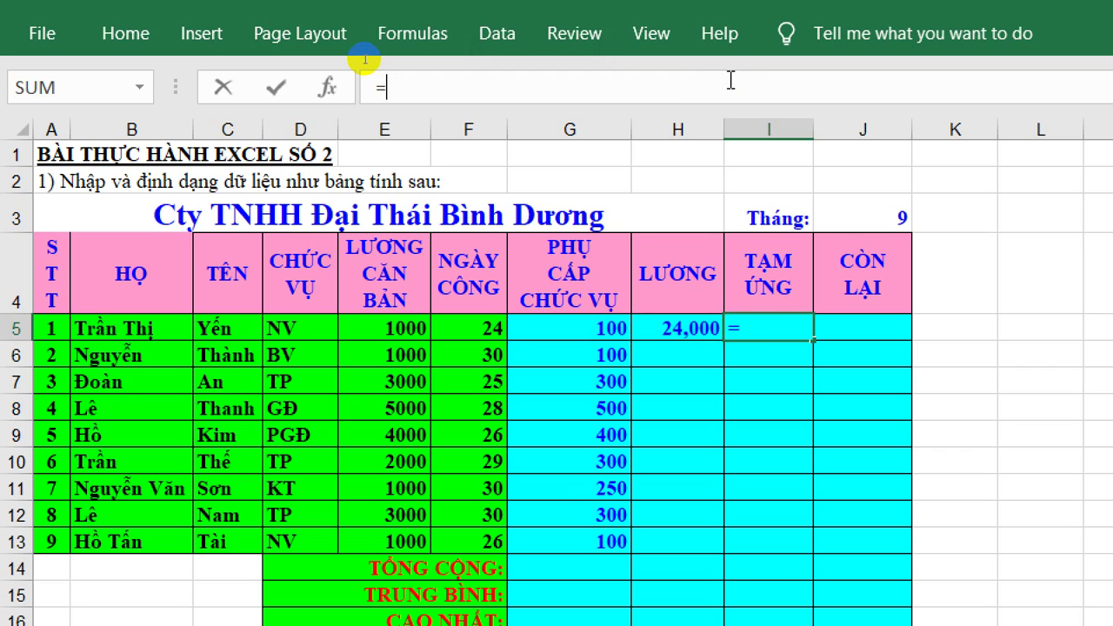
{"action": "type", "text": "rou"}
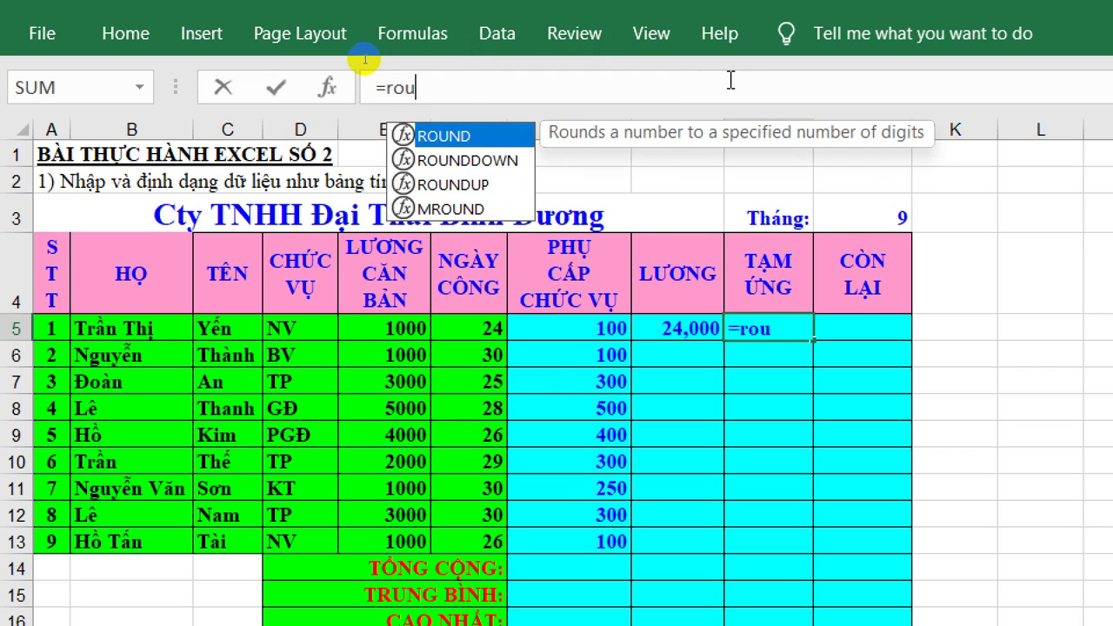
{"action": "type", "text": "n"}
{"action": "key", "text": "Tab"}
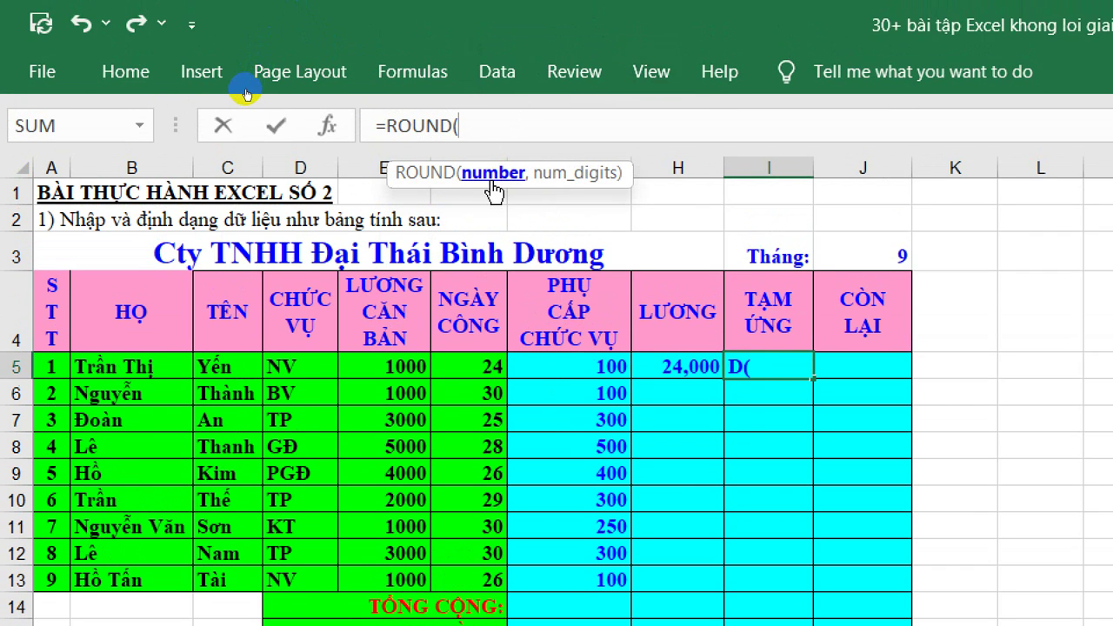
{"action": "type", "text": "IF(G5+H5<25000,(G5+H5)*2/3,25000)"}
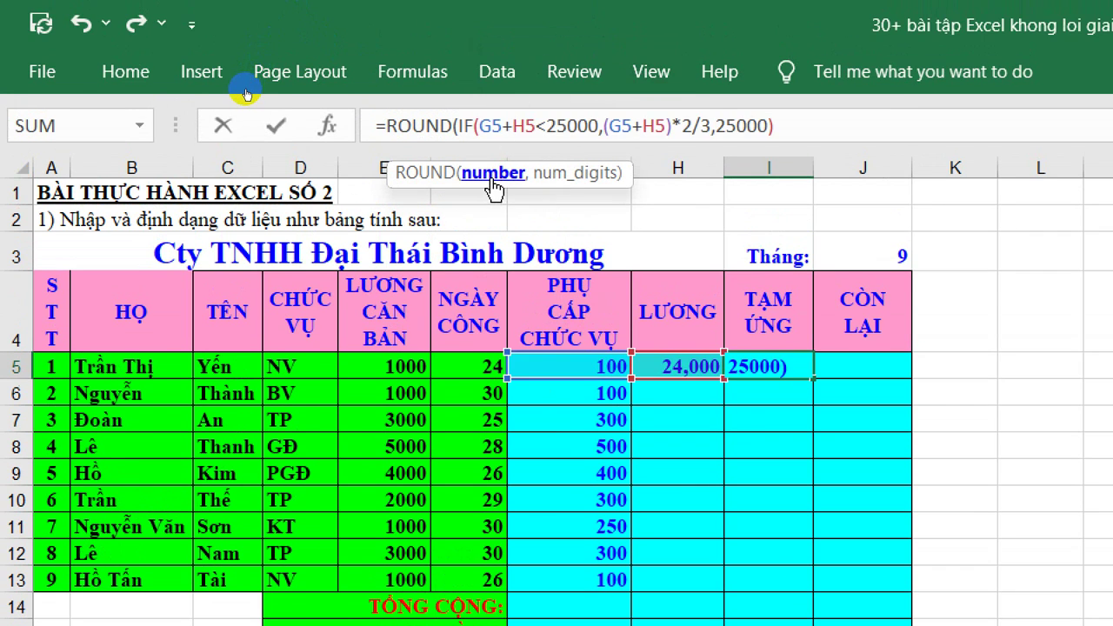
{"action": "type", "text": ","}
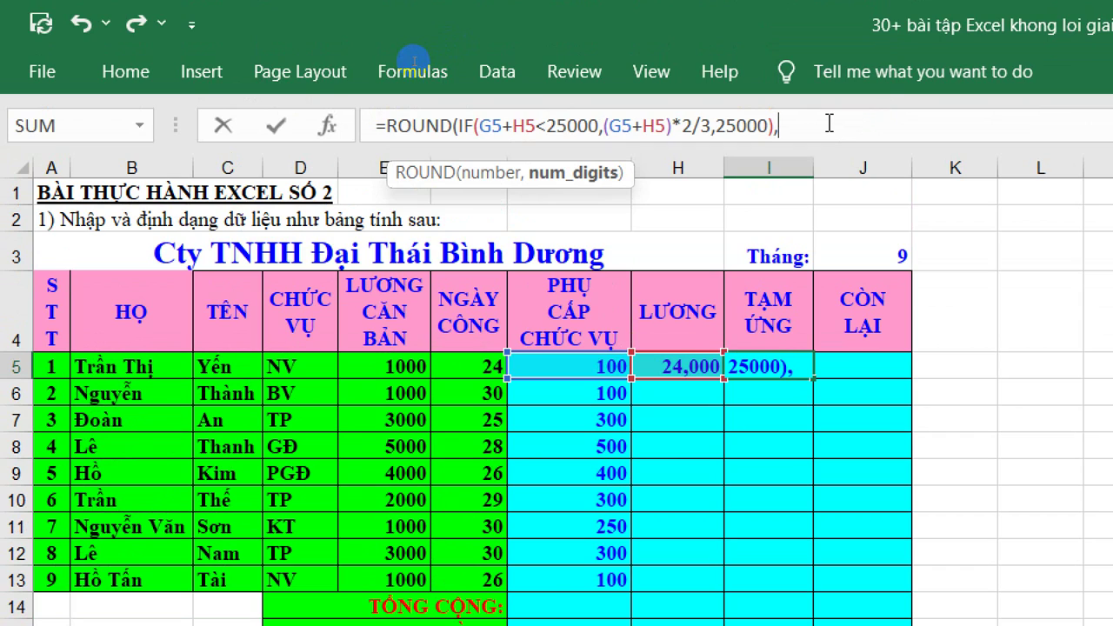
{"action": "type", "text": "-3)"}
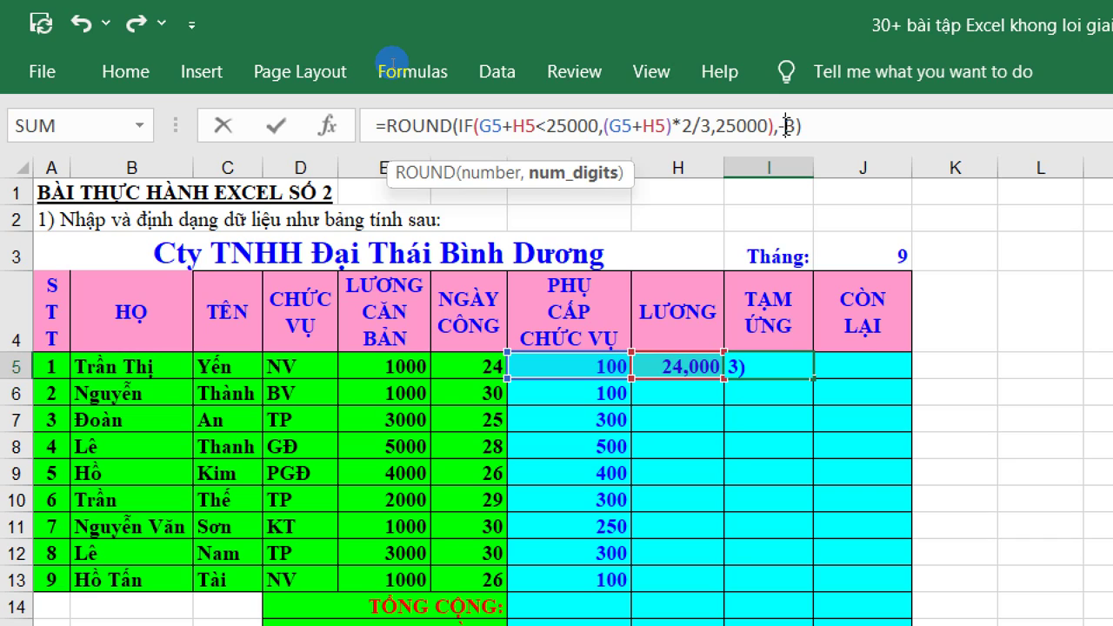
{"action": "key", "text": "Return"}
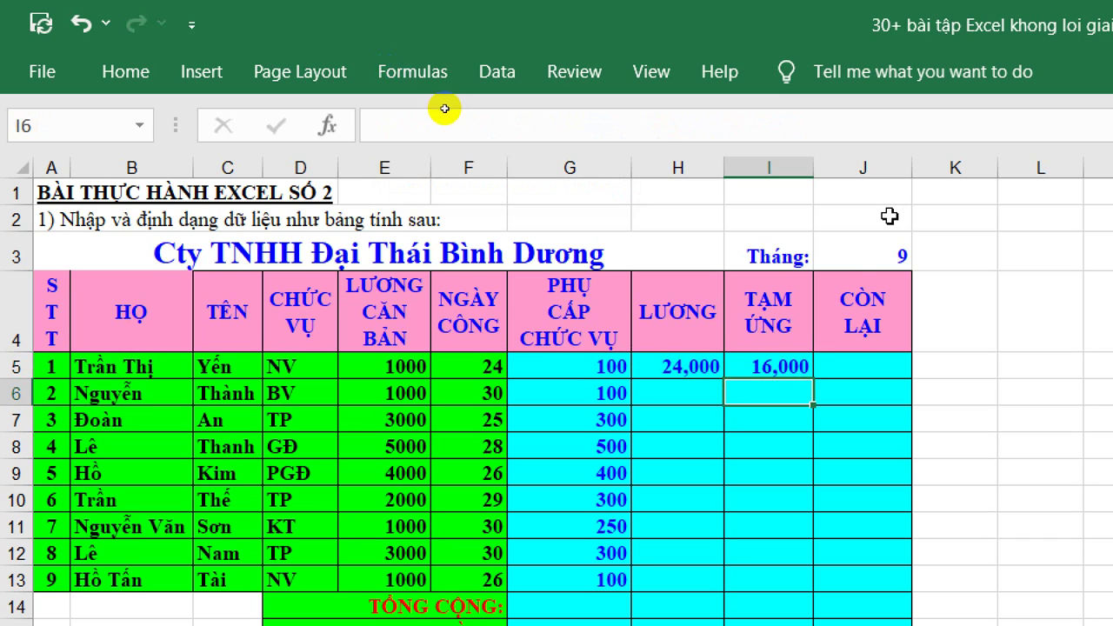
{"action": "left_click", "coordinate": [795, 368]}
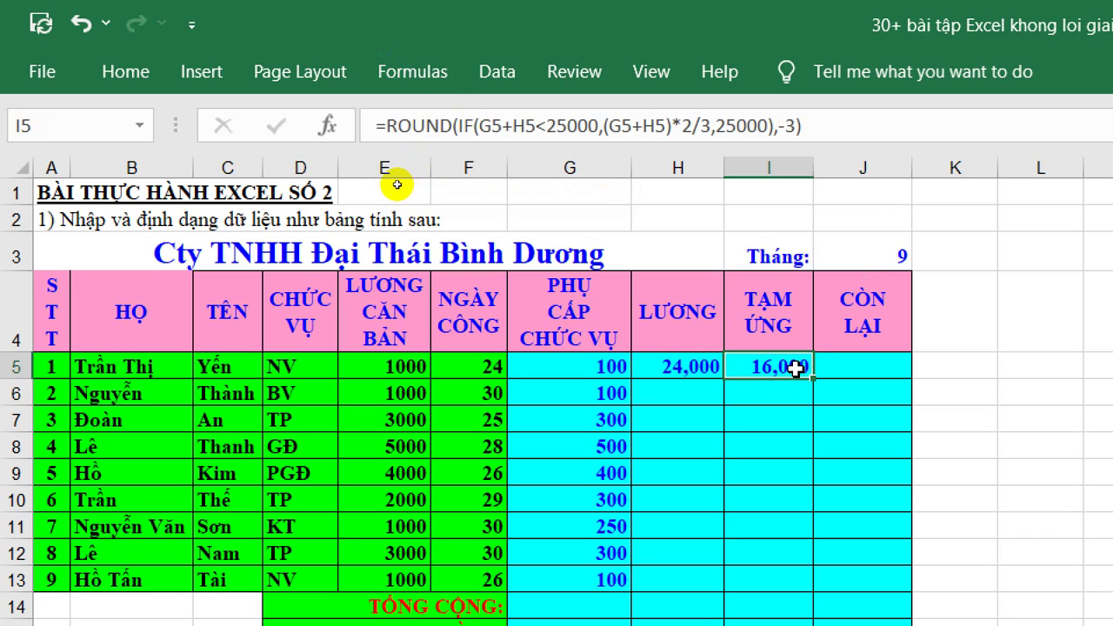
- Fill the H5:I5 formulas down to row 13 and check the copies in rows 12 and 13
{"action": "mouse_move", "coordinate": [718, 368]}
{"action": "left_mouse_down"}
{"action": "mouse_move", "coordinate": [788, 378]}
{"action": "mouse_move", "coordinate": [798, 508]}
{"action": "mouse_move", "coordinate": [784, 520]}
{"action": "left_mouse_up"}
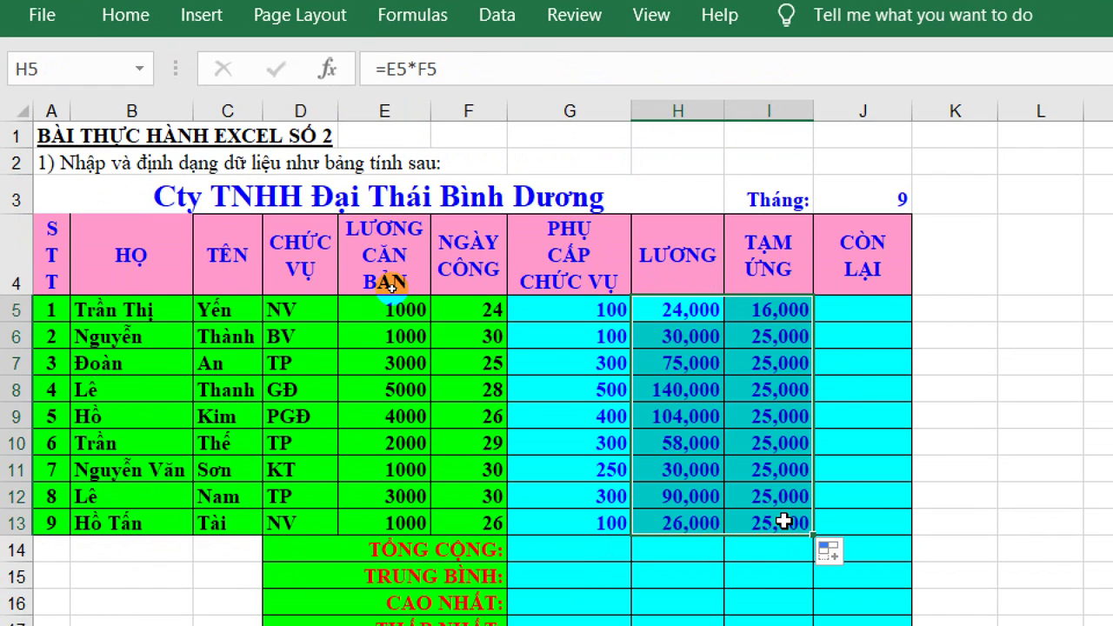
{"action": "left_click", "coordinate": [764, 308]}
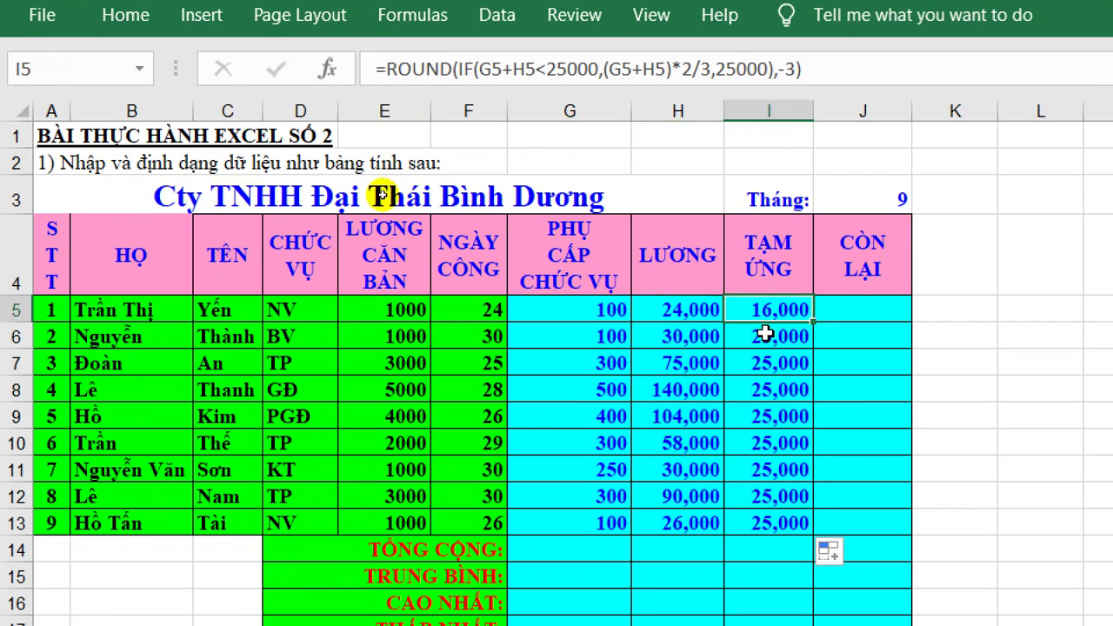
{"action": "left_click", "coordinate": [770, 524]}
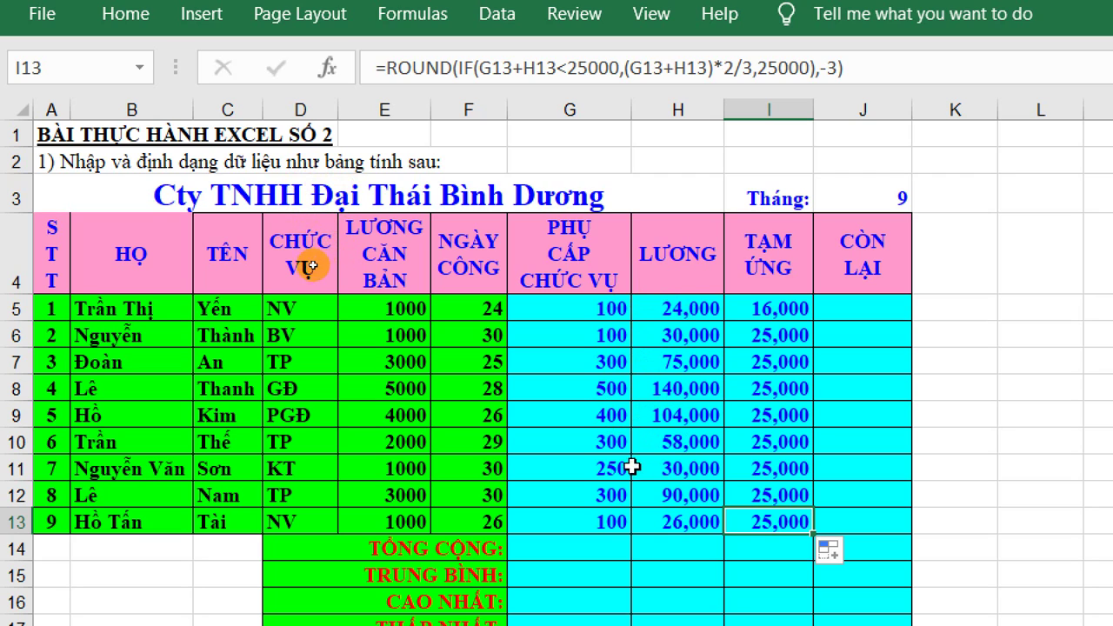
{"action": "left_click", "coordinate": [776, 495]}
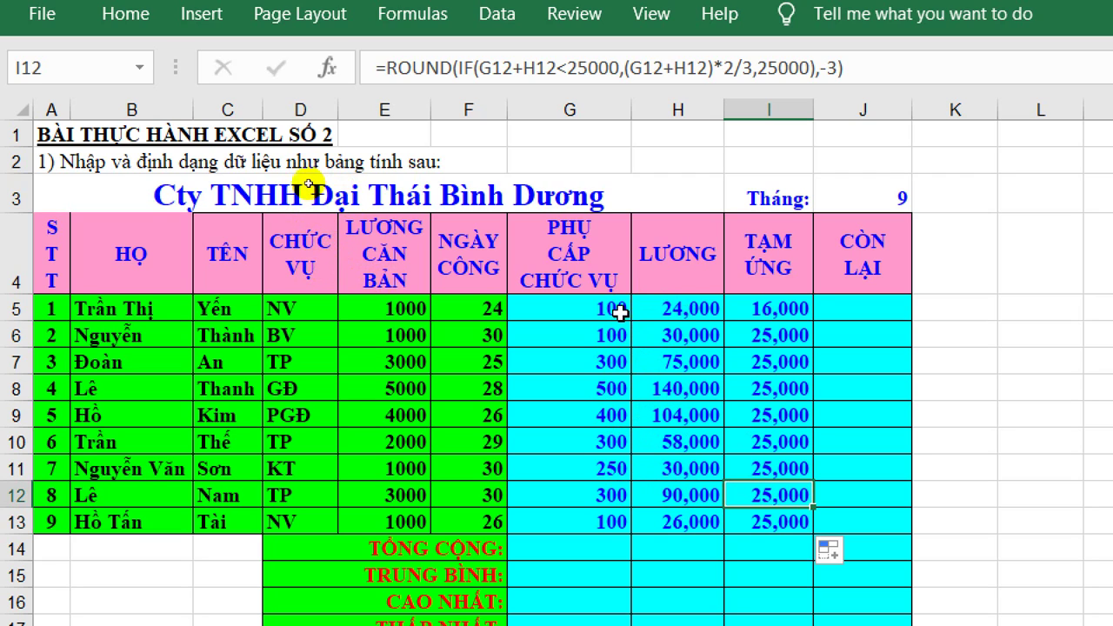
{"action": "left_click_drag", "start_coordinate": [609, 308], "coordinate": [708, 315]}
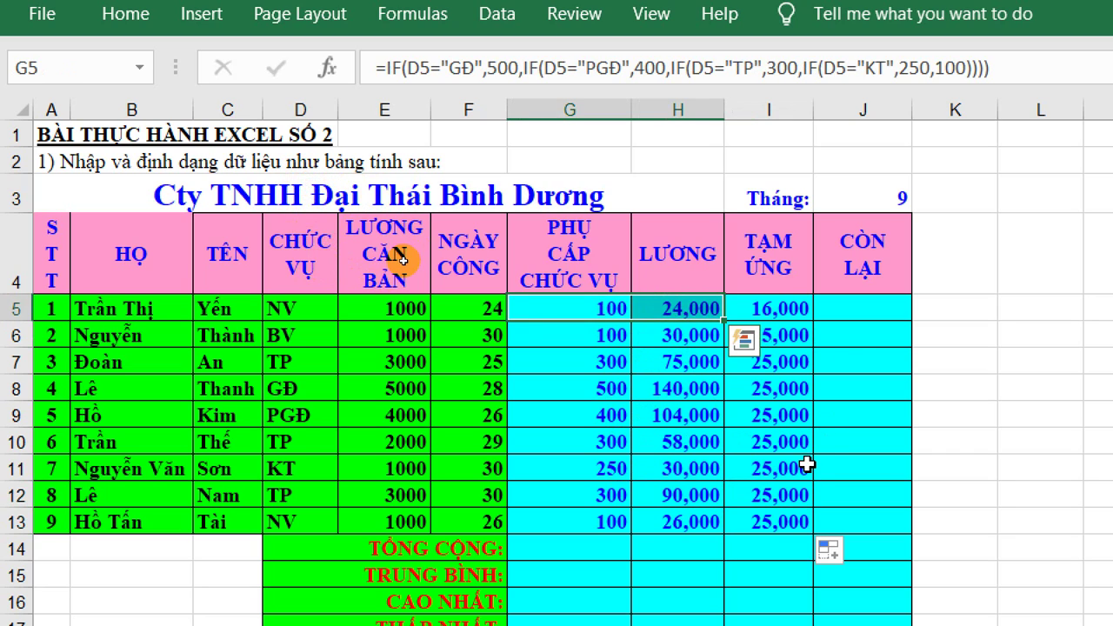
{"action": "left_click", "coordinate": [779, 309]}
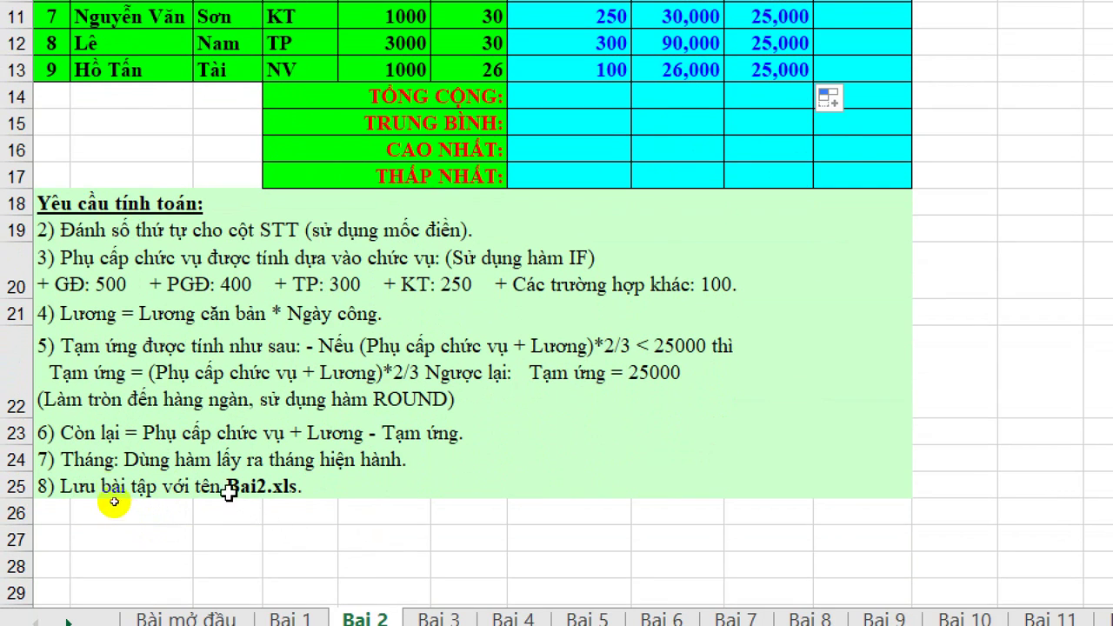
- Enter =G5+H5-I5 in J5 for the first employee's remaining pay
{"action": "left_click", "coordinate": [235, 434]}
{"action": "left_click", "coordinate": [300, 433]}
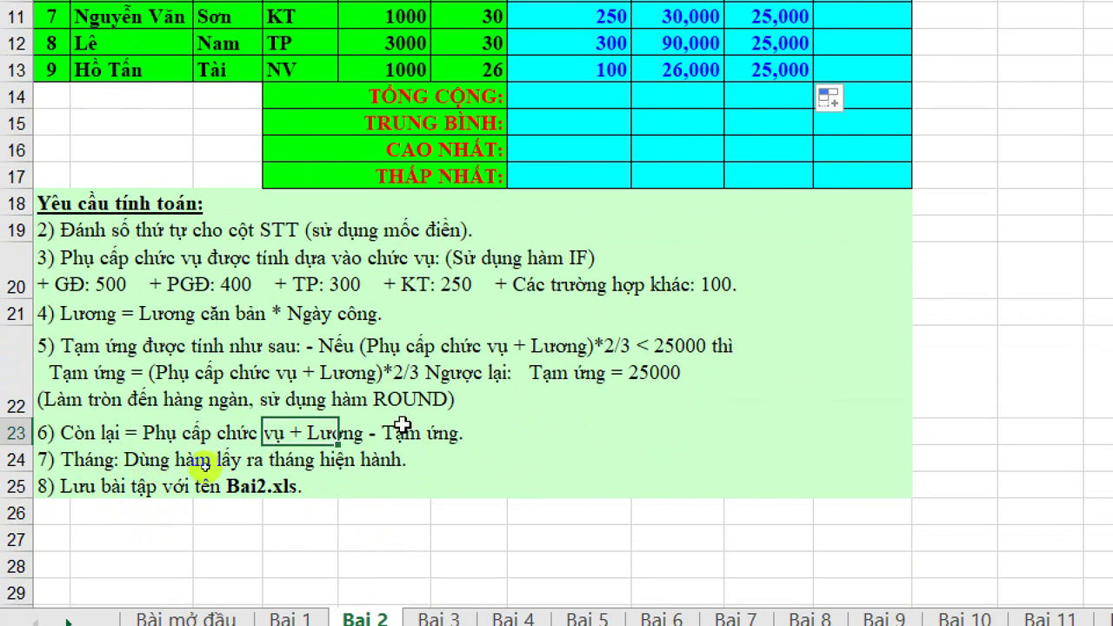
{"action": "left_click", "coordinate": [431, 426]}
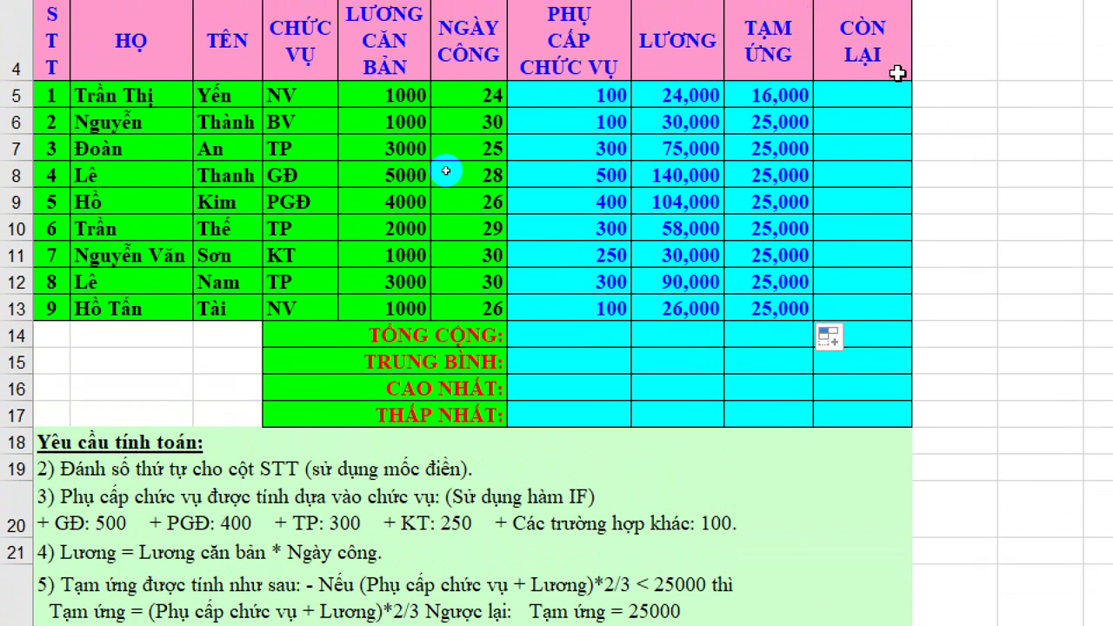
{"action": "left_click", "coordinate": [874, 103]}
{"action": "type", "text": "="}
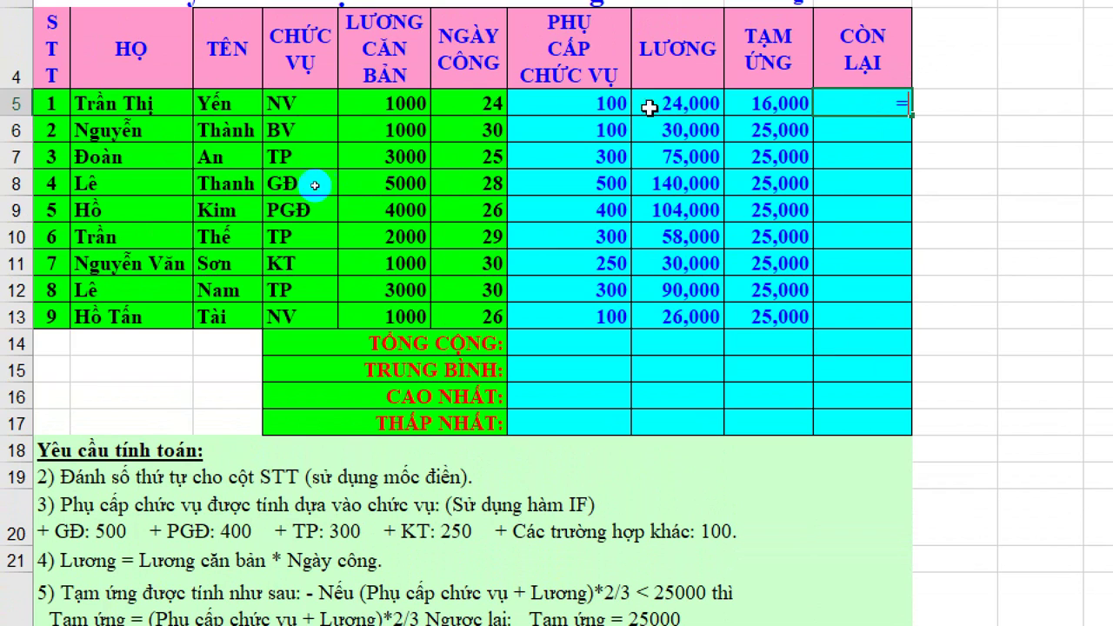
{"action": "left_click", "coordinate": [562, 109]}
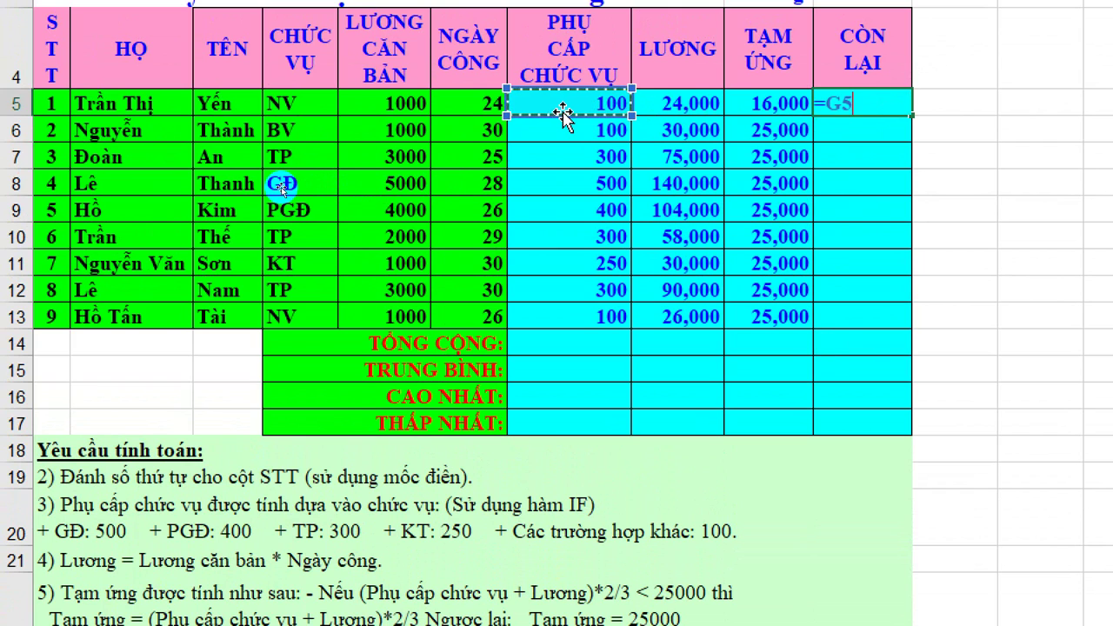
{"action": "type", "text": "+"}
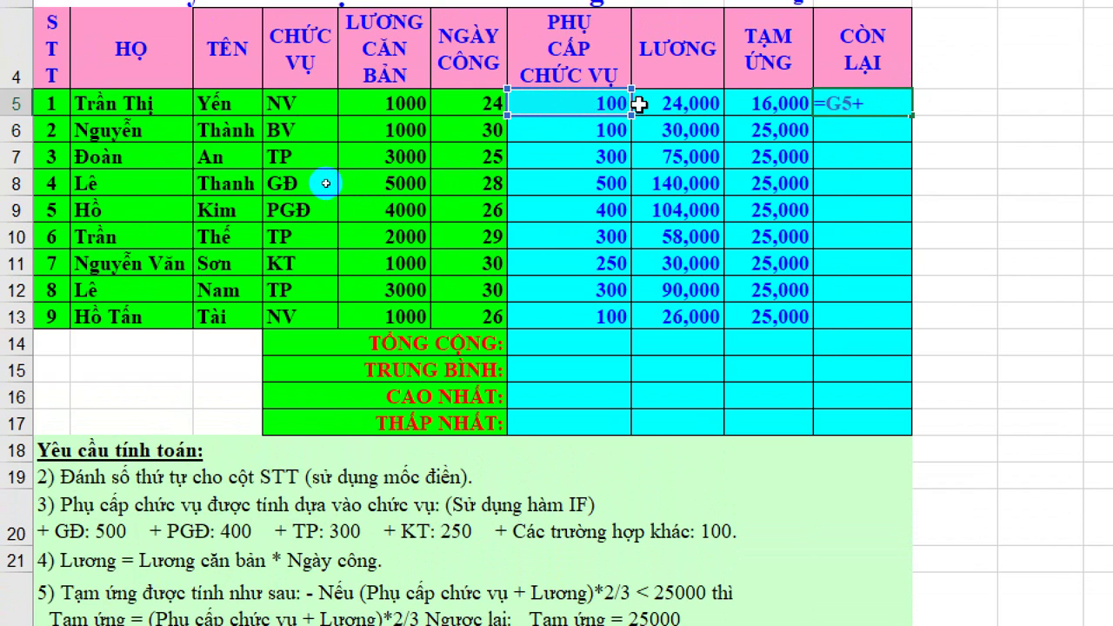
{"action": "left_click", "coordinate": [671, 104]}
{"action": "type", "text": "-"}
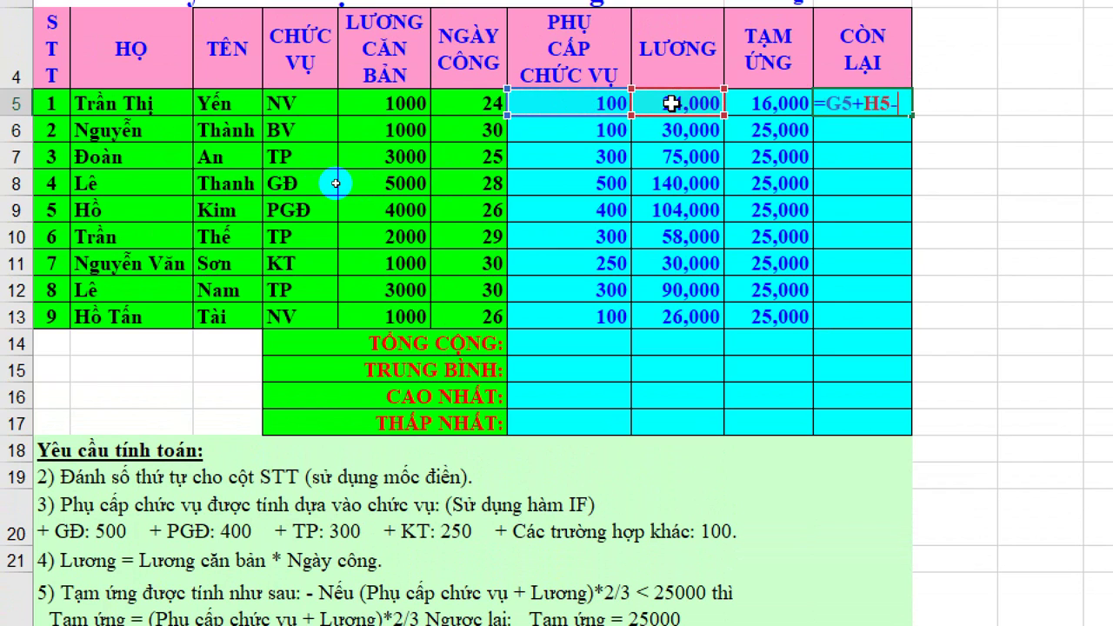
{"action": "left_click", "coordinate": [777, 104]}
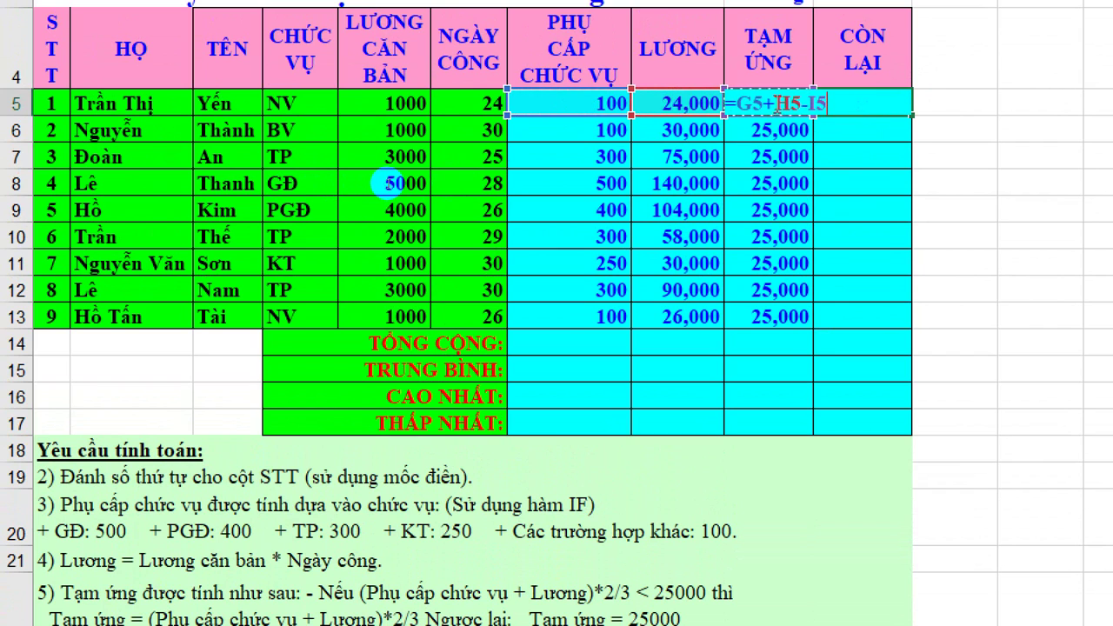
{"action": "key", "text": "Return"}
- Fill the J5 formula down through J13, then move to the allowance total cell G14
{"action": "left_click", "coordinate": [904, 106]}
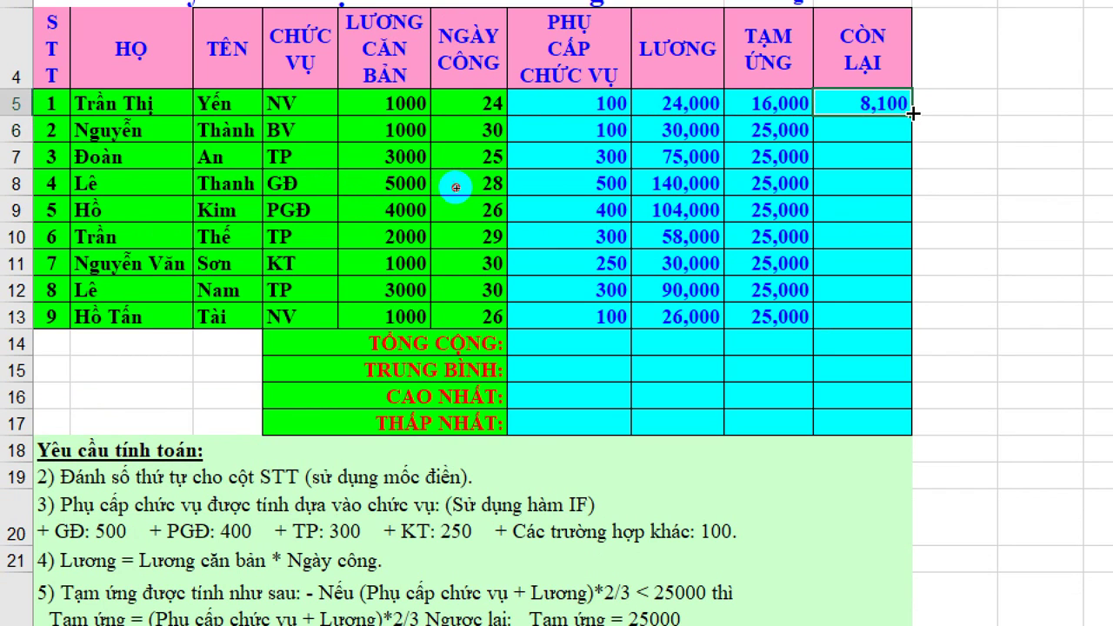
{"action": "left_click_drag", "start_coordinate": [912, 113], "coordinate": [905, 320]}
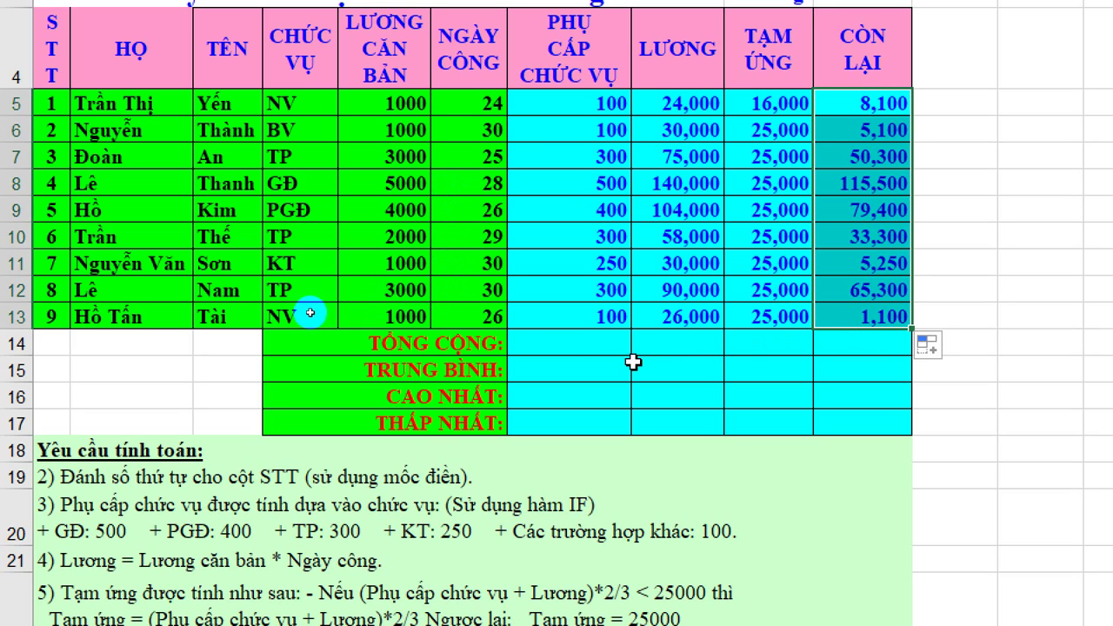
{"action": "left_click", "coordinate": [527, 339]}
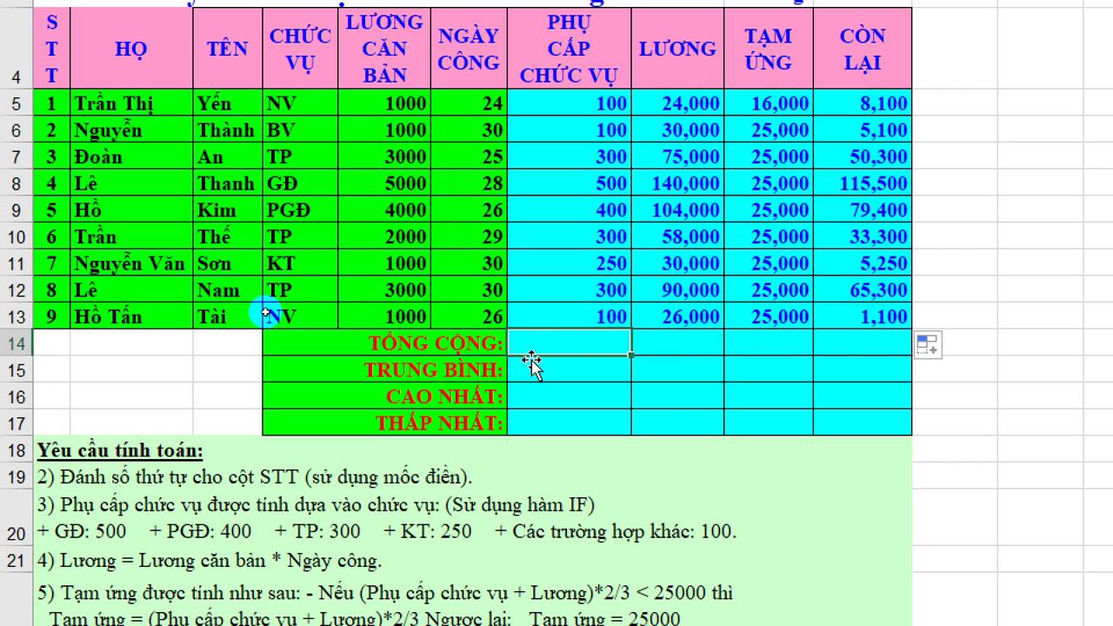
{"action": "left_click", "coordinate": [532, 370]}
{"action": "left_click", "coordinate": [539, 397]}
{"action": "left_click", "coordinate": [541, 421]}
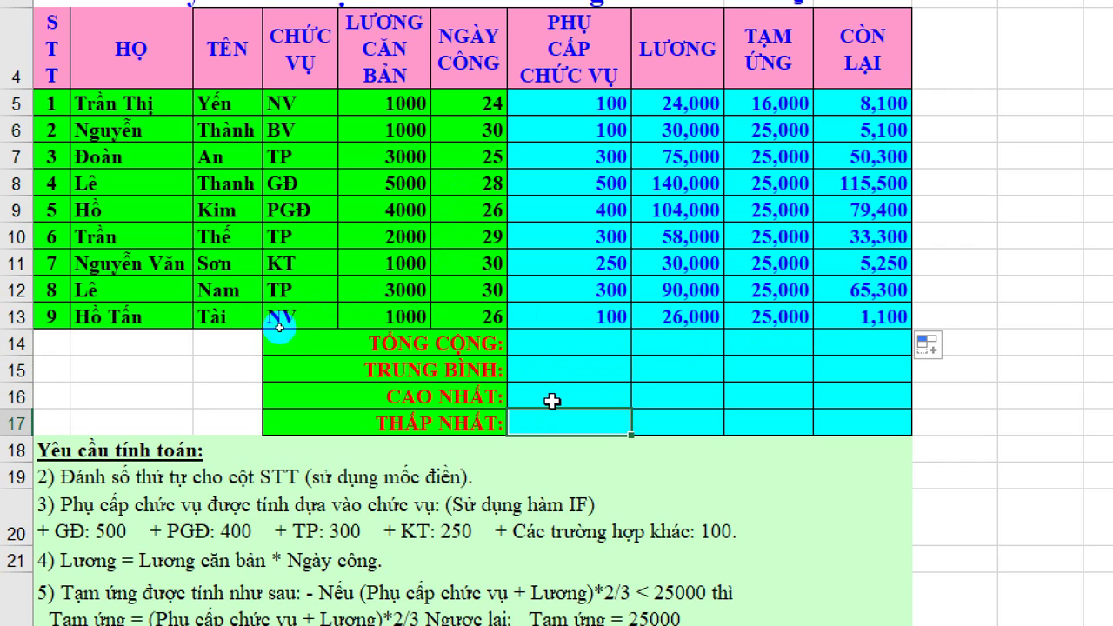
{"action": "left_click", "coordinate": [565, 344]}
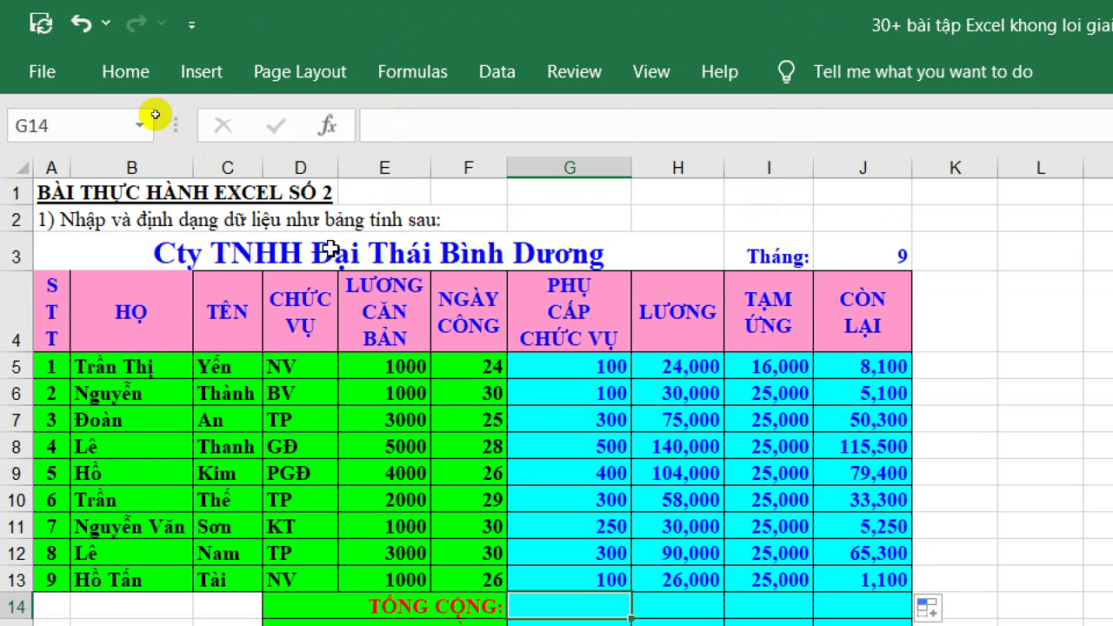
- Total the allowances in G14 with AutoSum =SUM(G5:G13), giving 2,350
{"action": "left_click", "coordinate": [131, 71]}
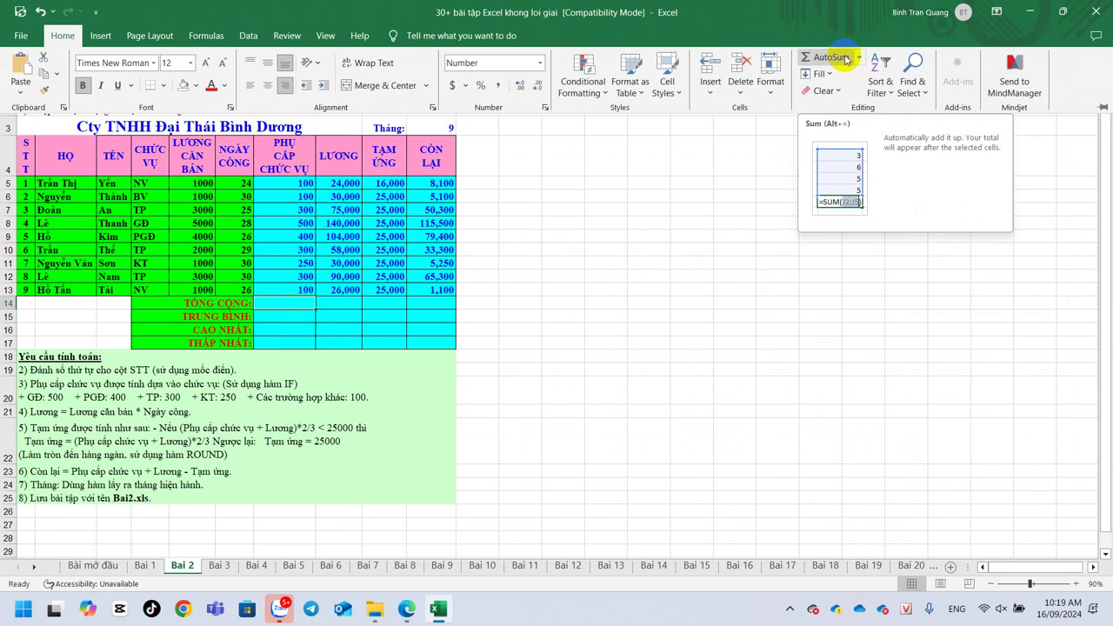
{"action": "left_click", "coordinate": [855, 59]}
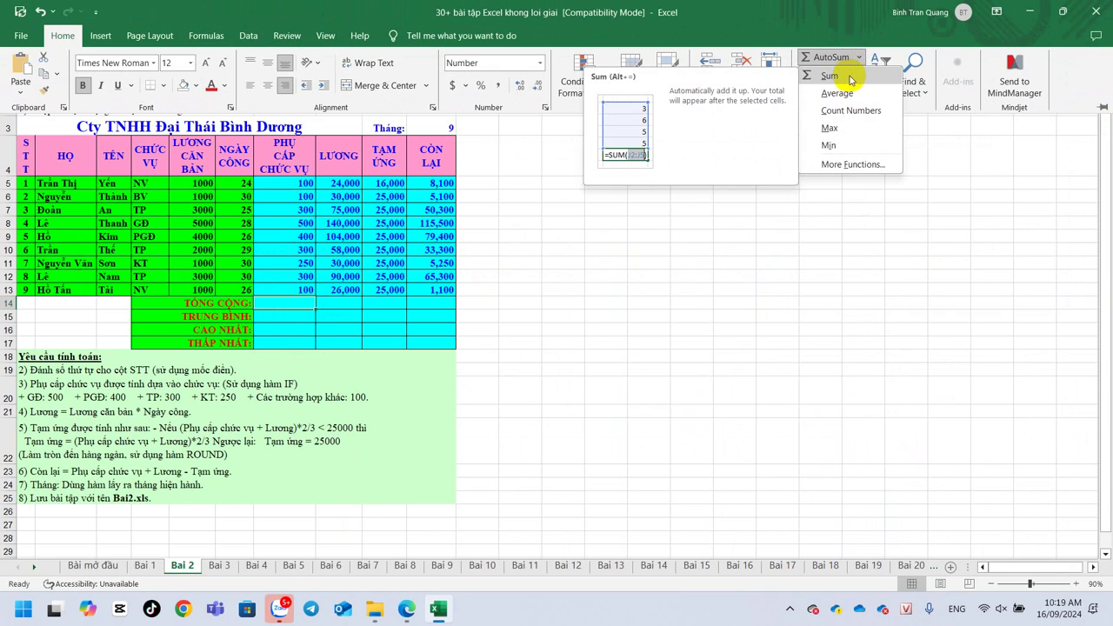
{"action": "left_click", "coordinate": [850, 80]}
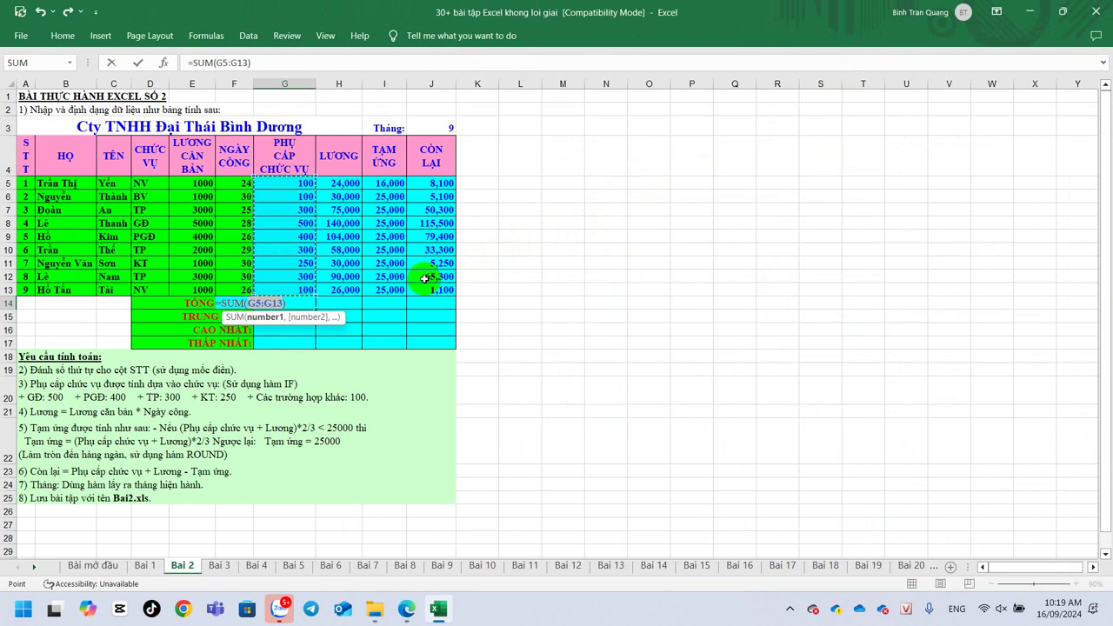
{"action": "key", "text": "Return"}
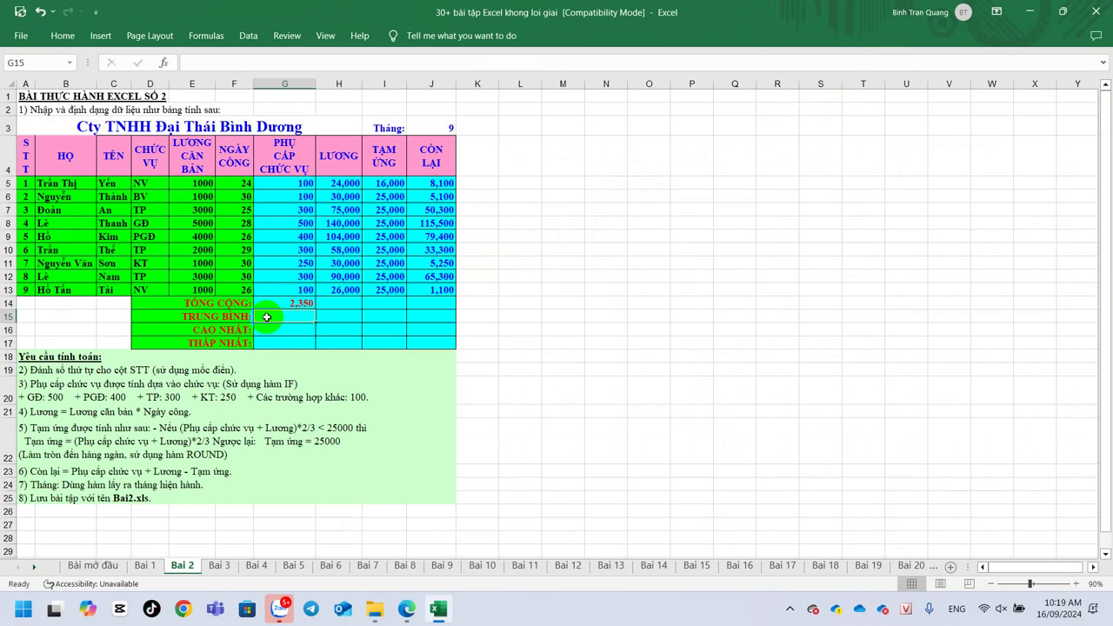
{"action": "left_click", "coordinate": [62, 36]}
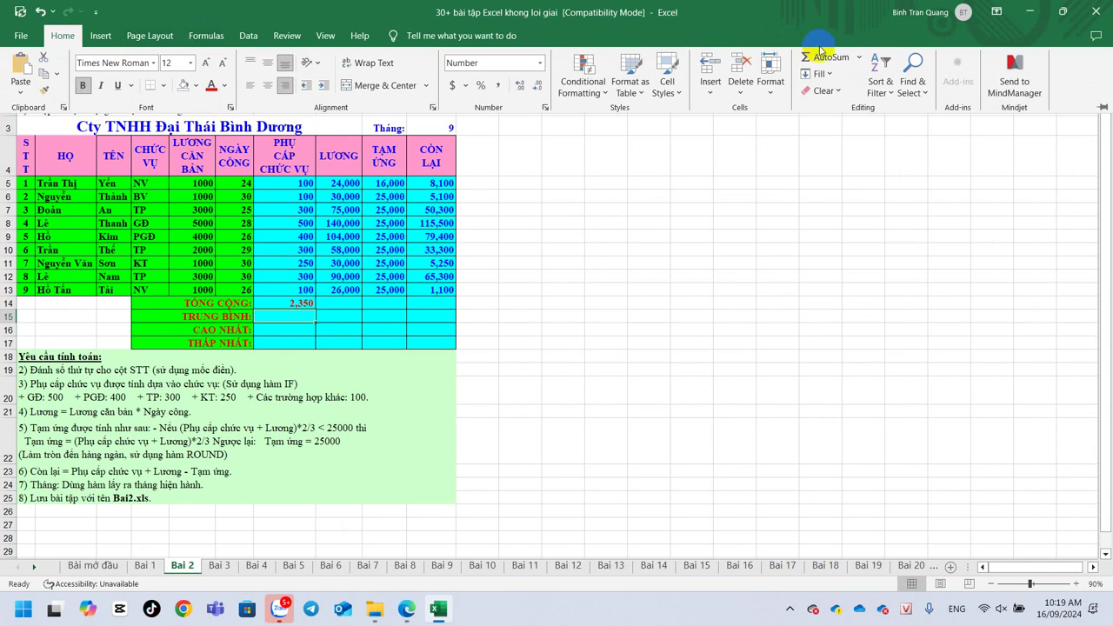
- Average the allowances in G15 with =AVERAGE(G5:G13), giving 261
{"action": "left_click", "coordinate": [859, 58]}
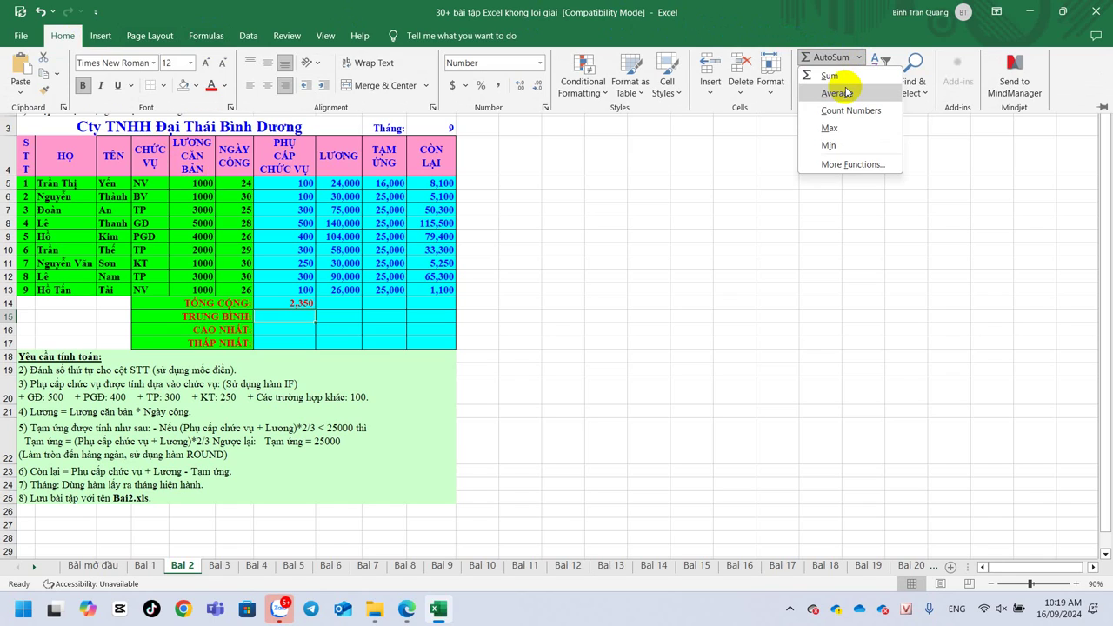
{"action": "left_click", "coordinate": [834, 93]}
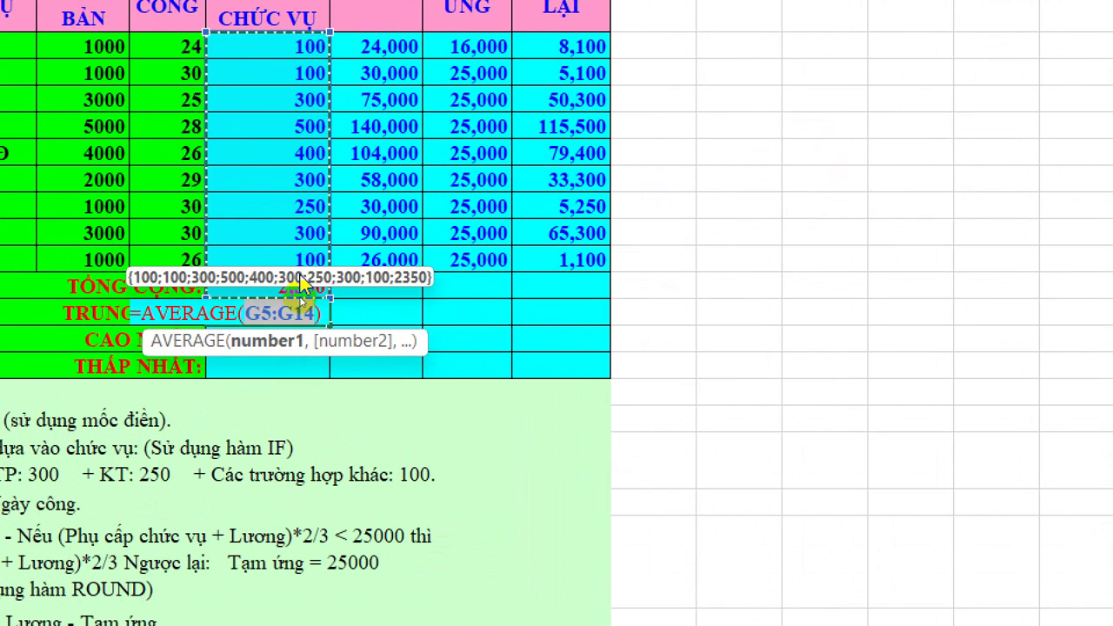
{"action": "left_click", "coordinate": [306, 313]}
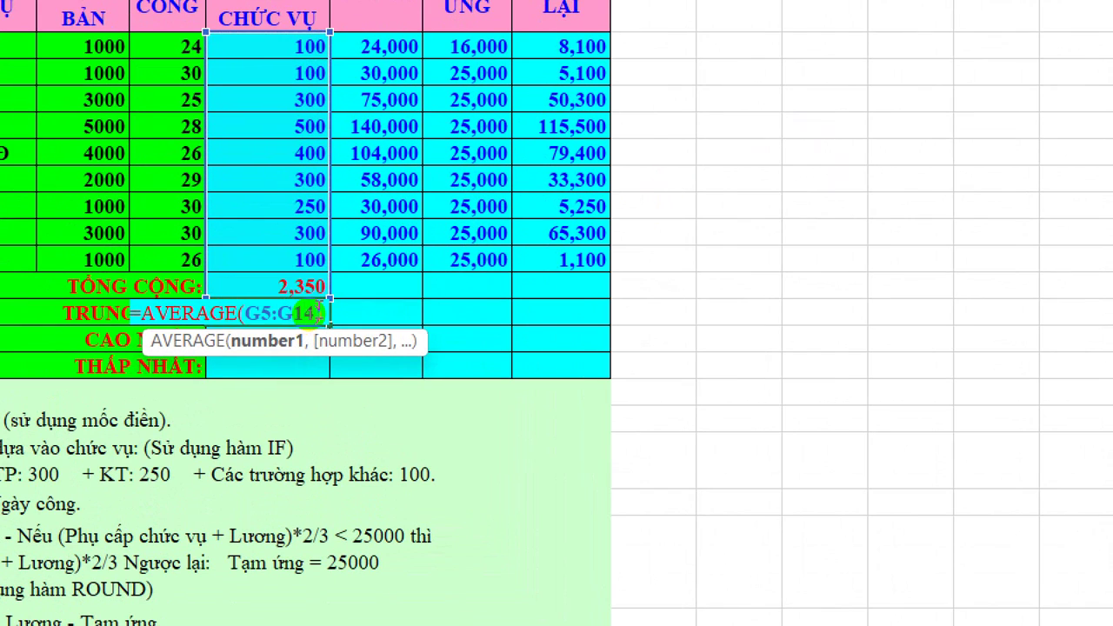
{"action": "key", "text": "BackSpace"}
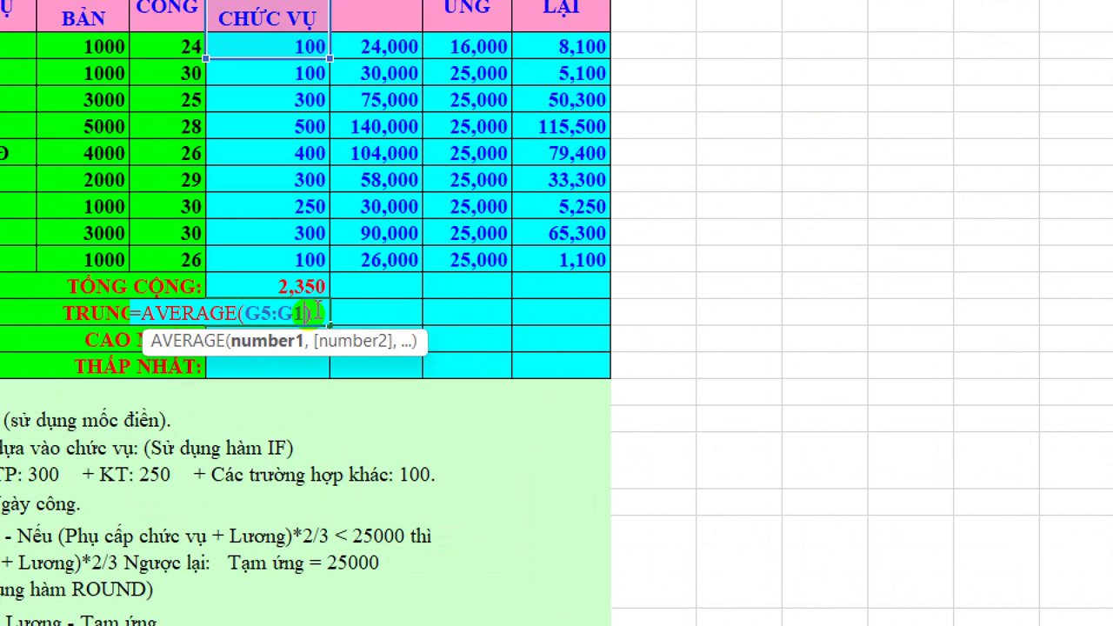
{"action": "type", "text": "3)"}
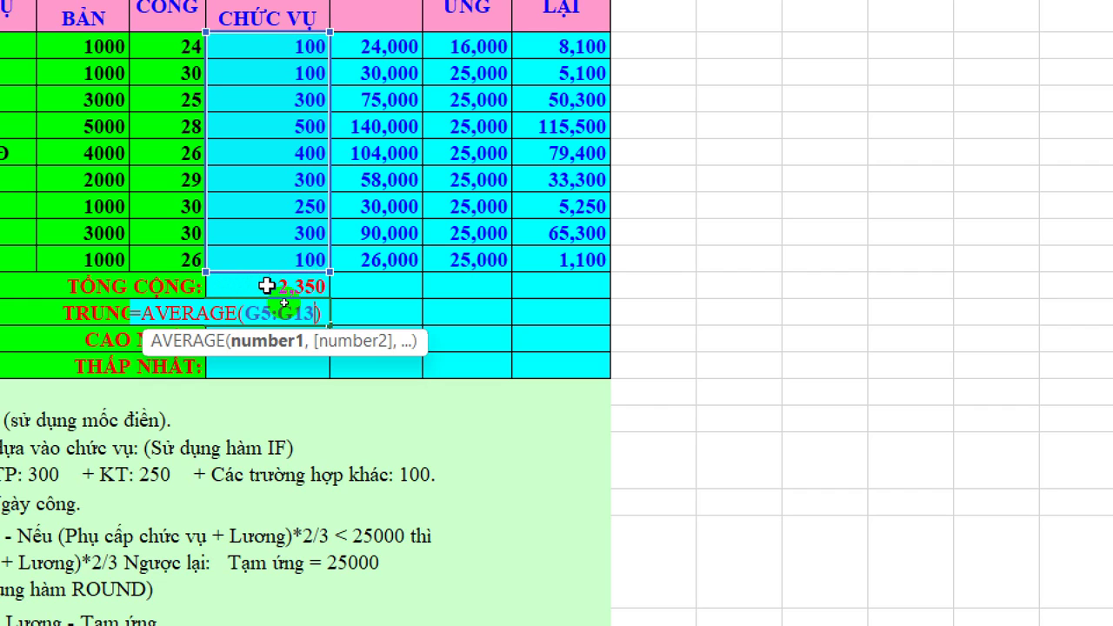
{"action": "key", "text": "Return"}
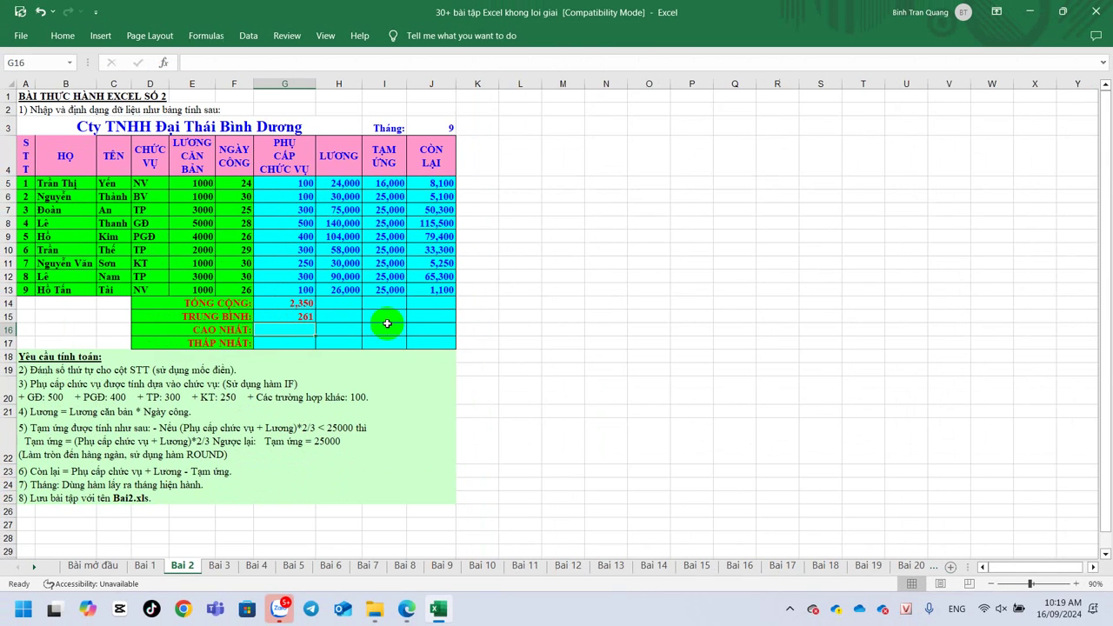
- Insert a MAX over the employee allowances in G16, showing 500
{"action": "left_click", "coordinate": [75, 35]}
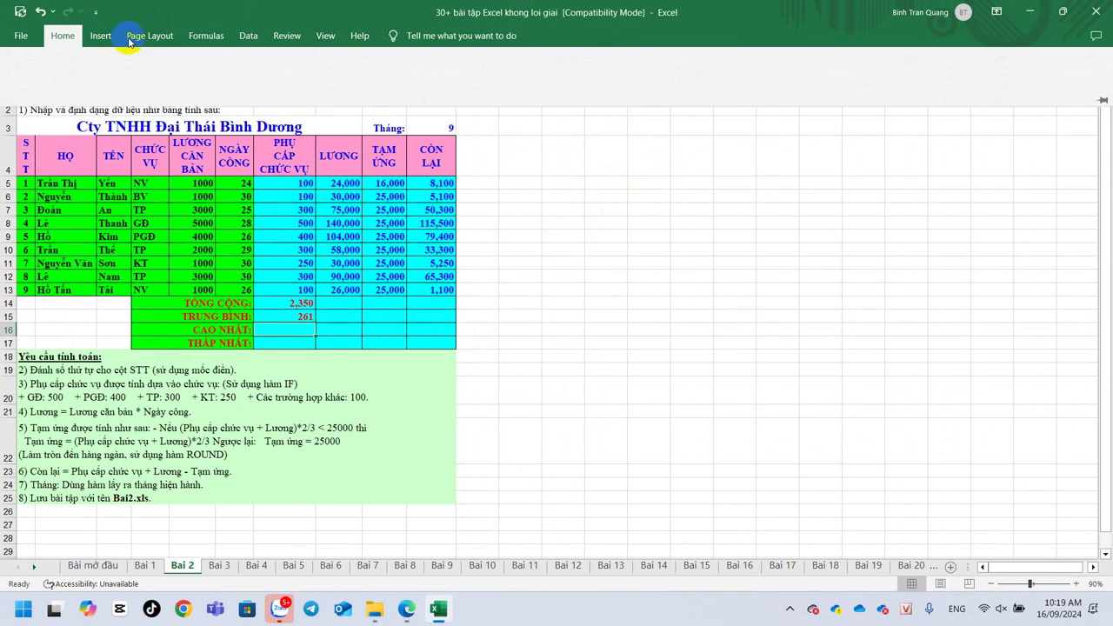
{"action": "left_click", "coordinate": [858, 59]}
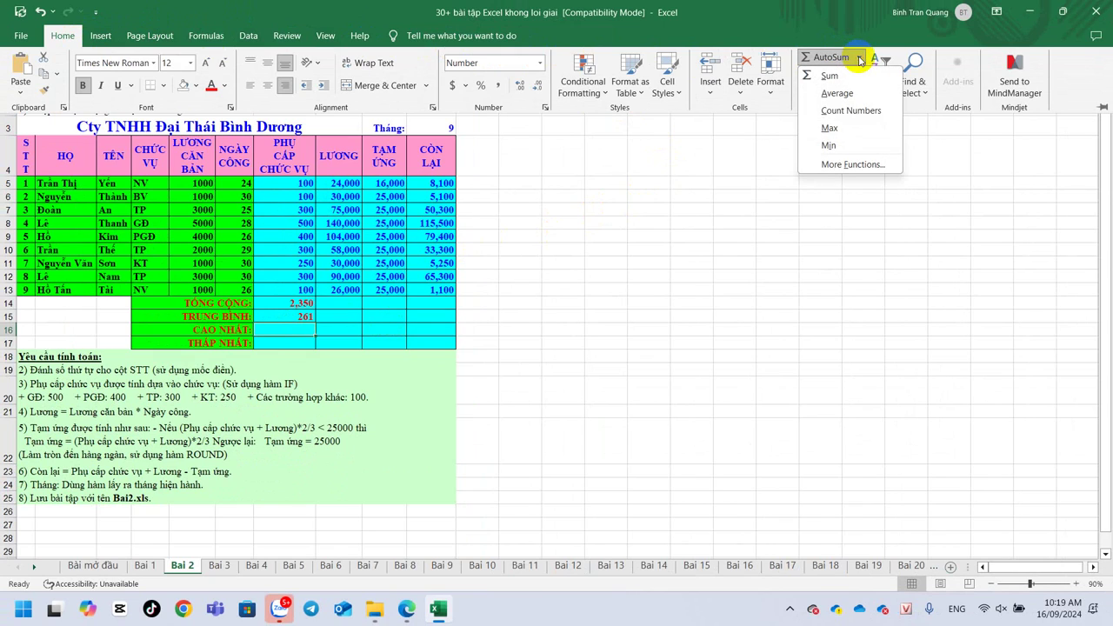
{"action": "left_click", "coordinate": [830, 129]}
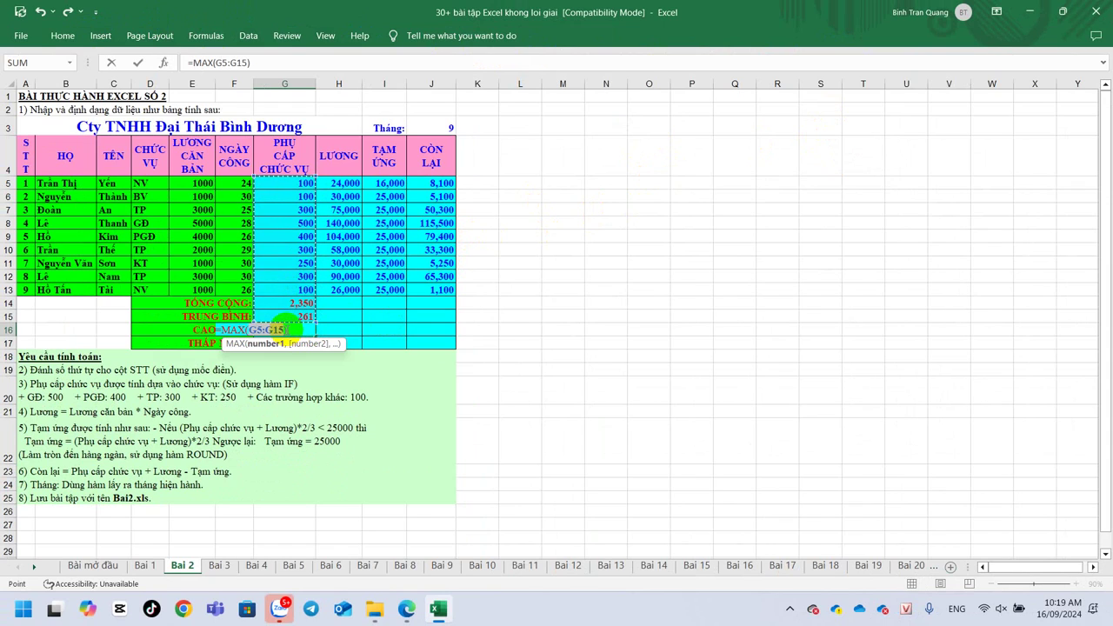
{"action": "left_click", "coordinate": [276, 329]}
{"action": "left_click", "coordinate": [290, 330]}
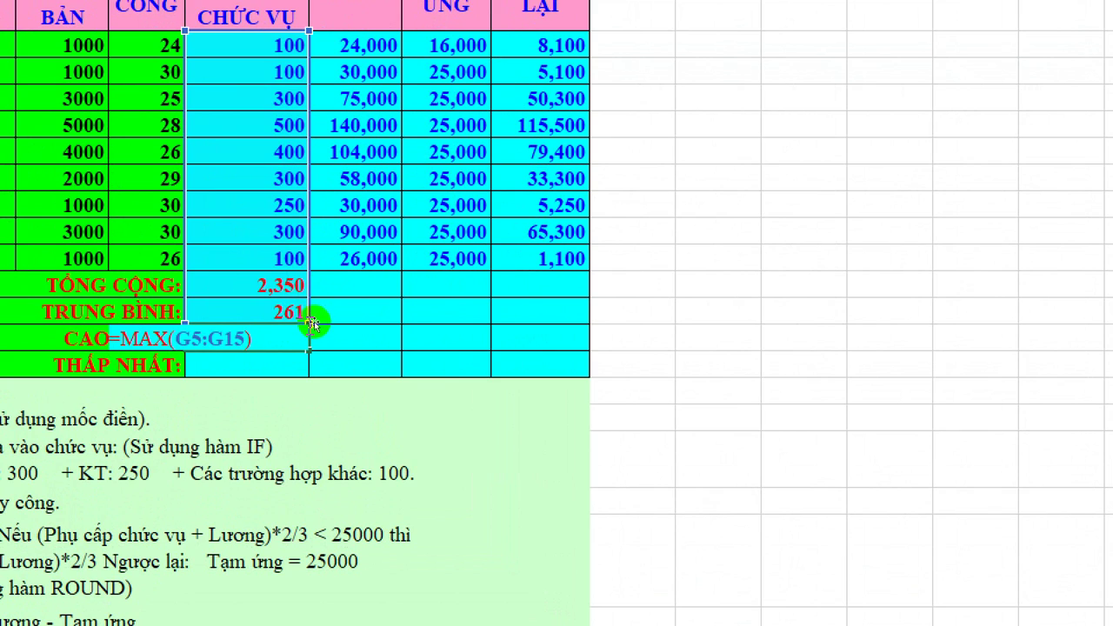
{"action": "left_click", "coordinate": [248, 337]}
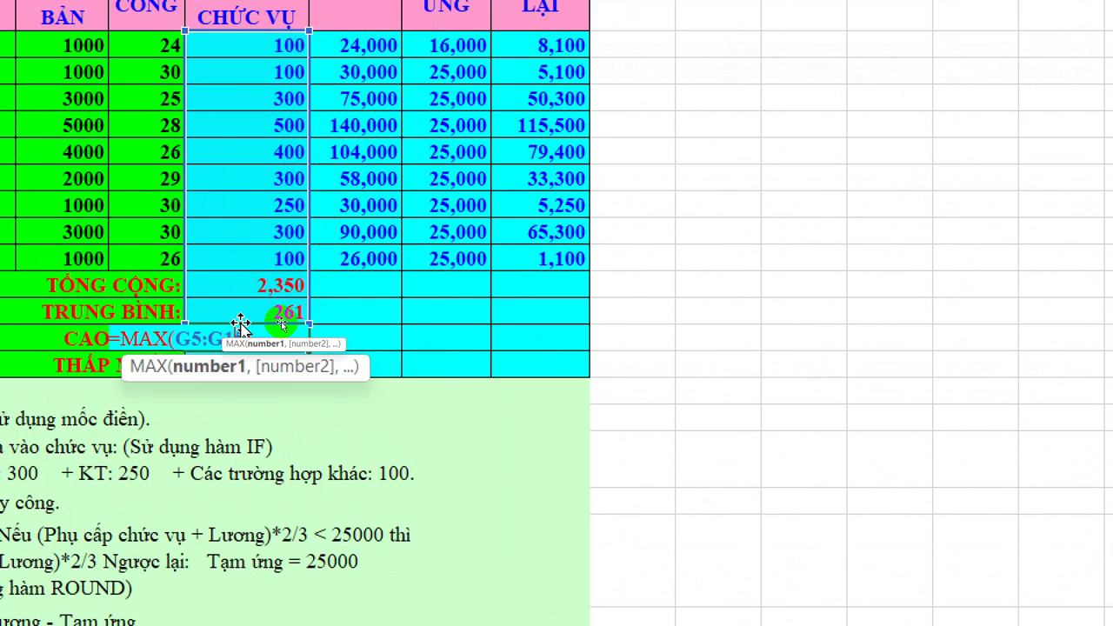
{"action": "key", "text": "Return"}
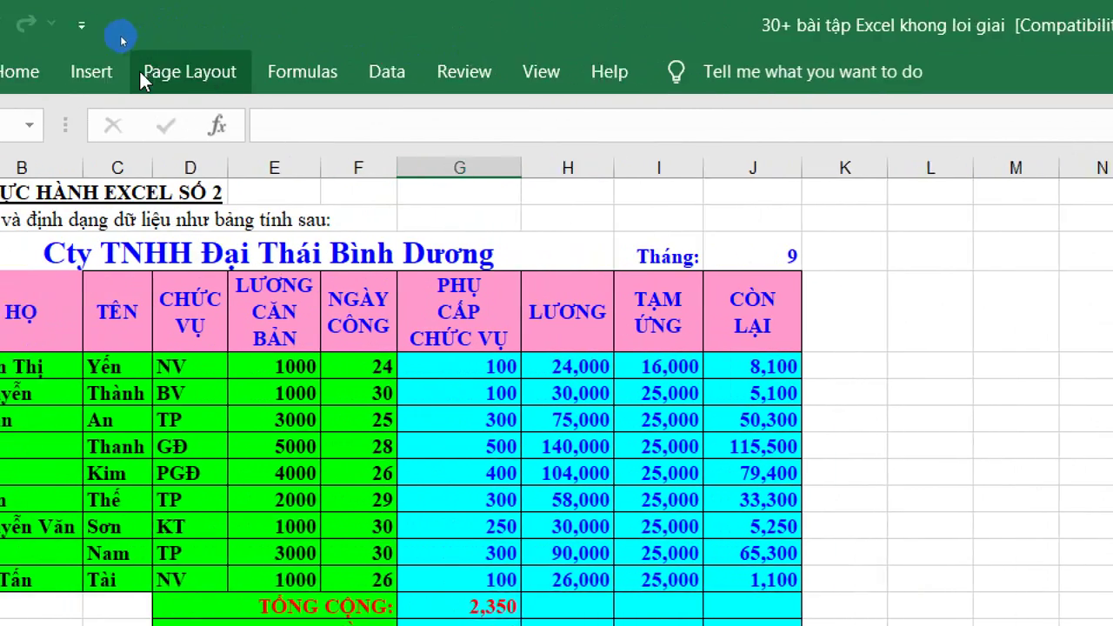
- Insert a MIN over G5:G13 in G17 so the THẤP NHẤT row shows 100
{"action": "left_click", "coordinate": [135, 74]}
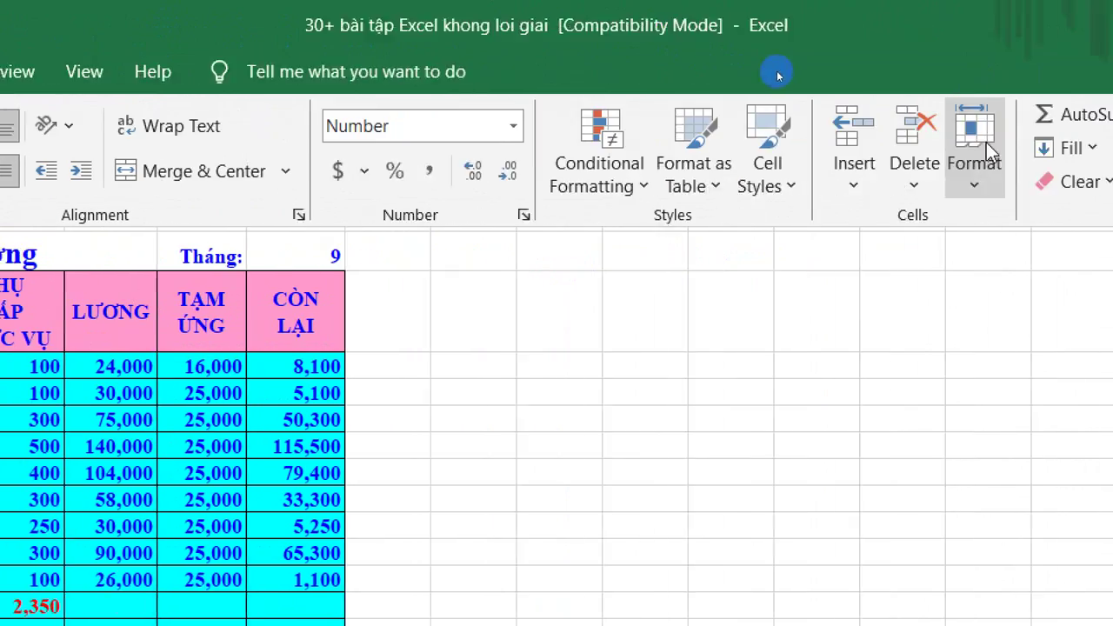
{"action": "left_click", "coordinate": [969, 114]}
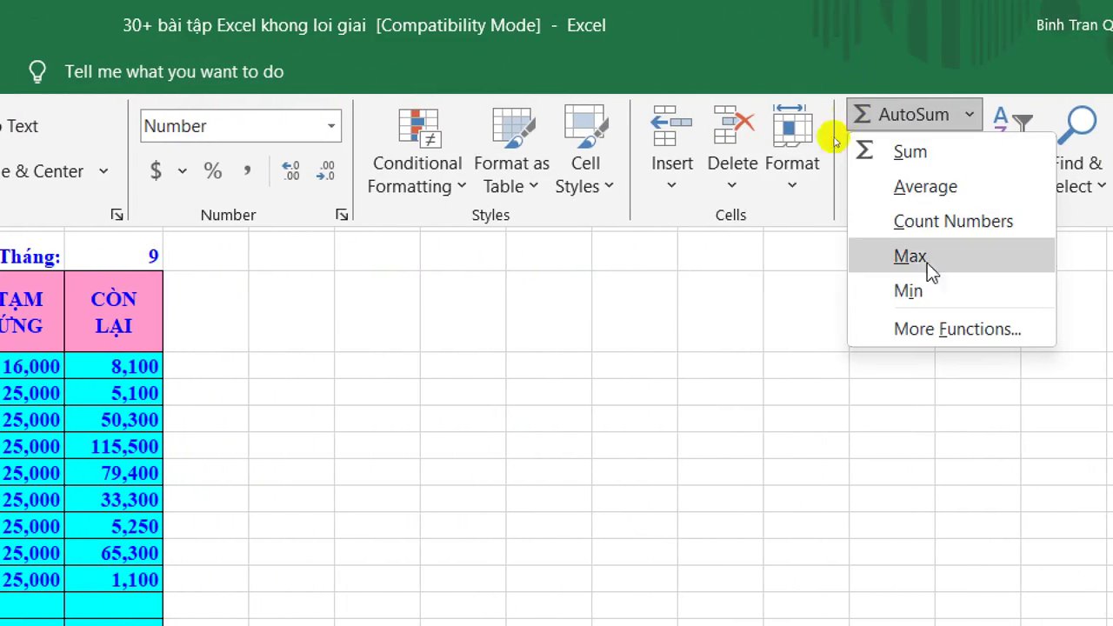
{"action": "left_click", "coordinate": [909, 294]}
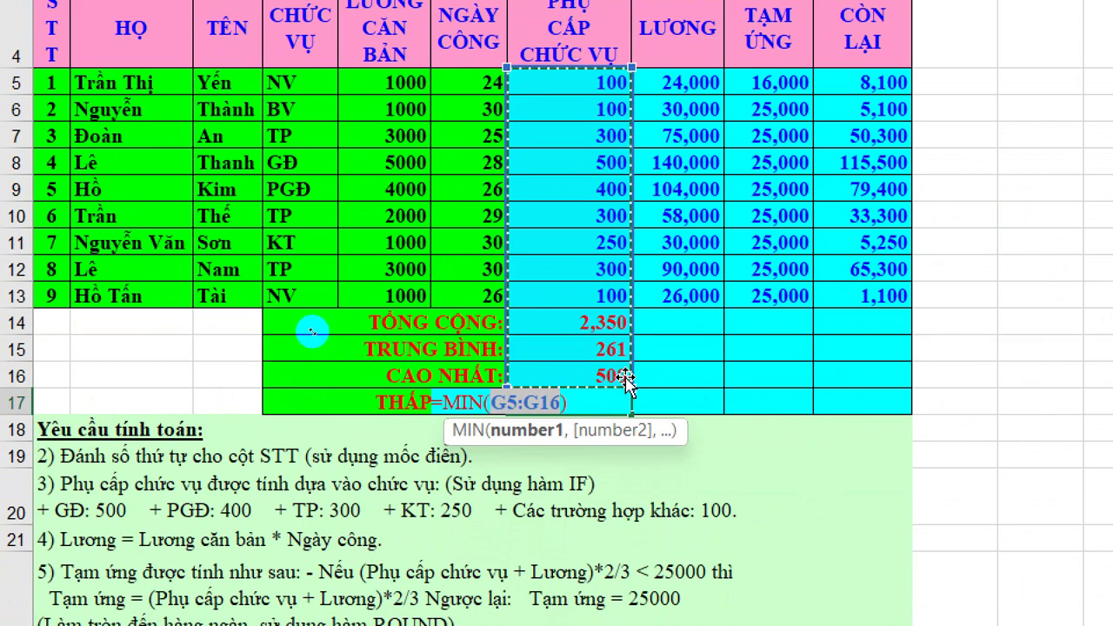
{"action": "left_click", "coordinate": [627, 375]}
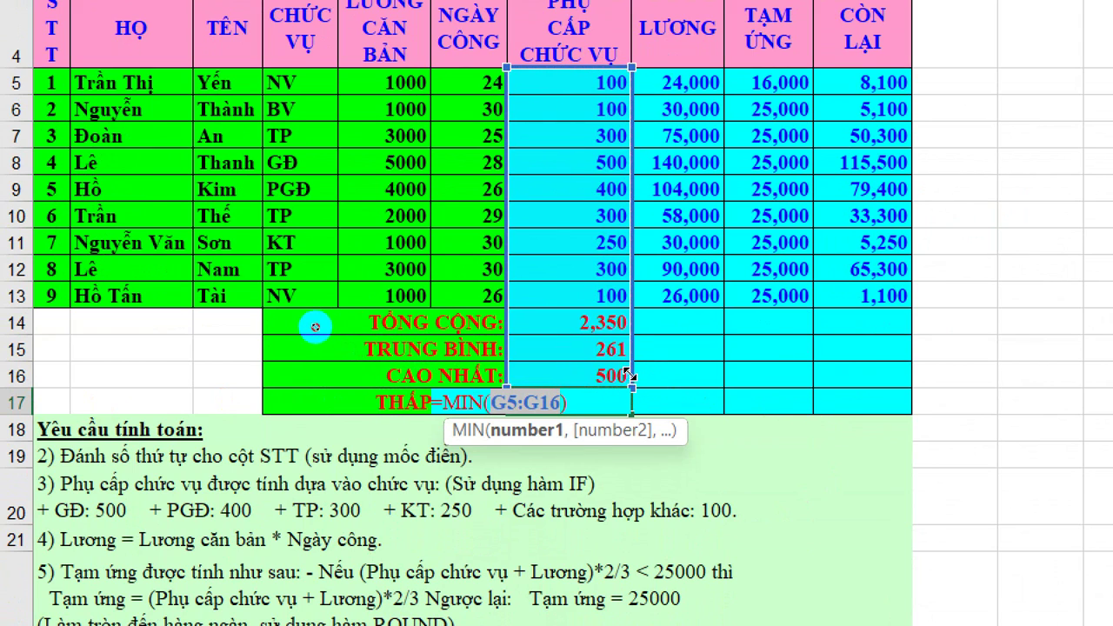
{"action": "left_click_drag", "start_coordinate": [628, 375], "coordinate": [632, 305]}
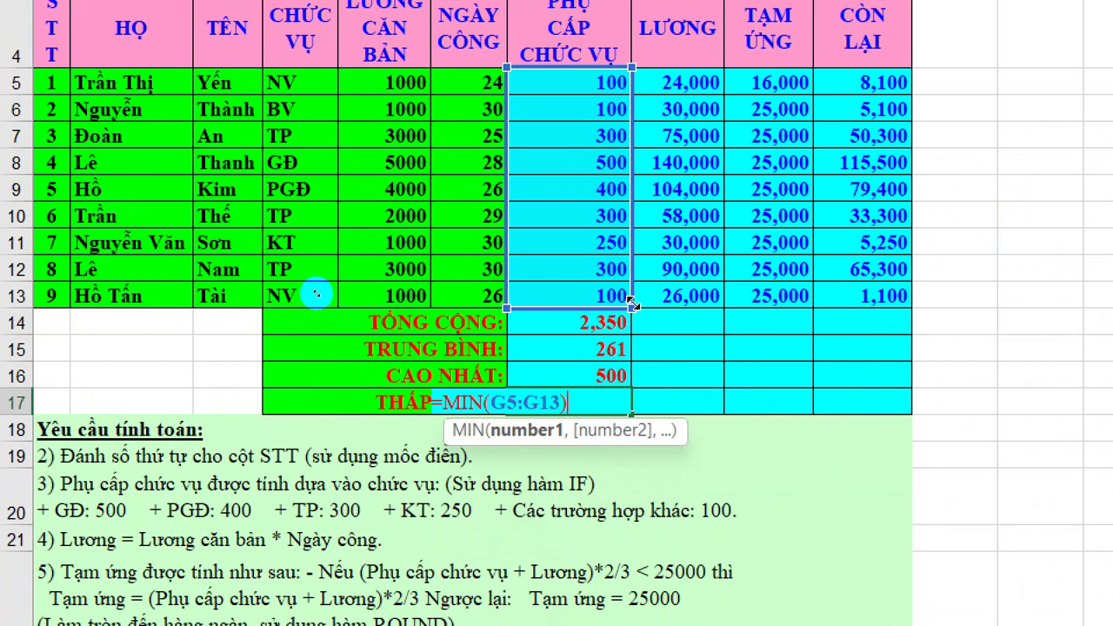
{"action": "key", "text": "Return"}
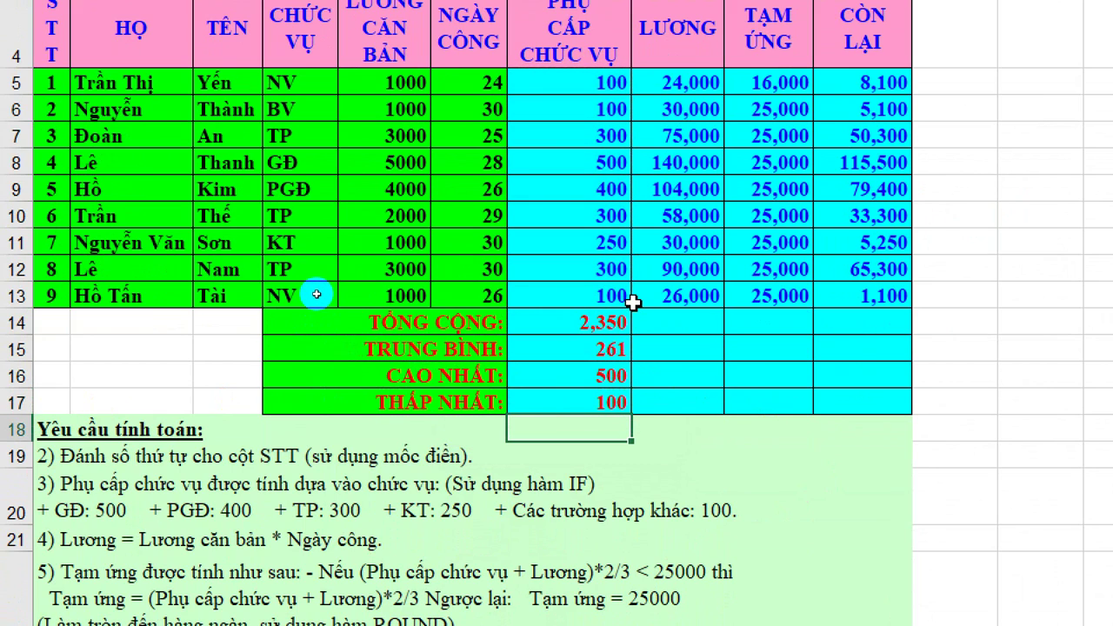
- Copy the G14:G17 summary formulas across to column J and review the results
{"action": "left_click", "coordinate": [586, 320]}
{"action": "left_click", "coordinate": [585, 348]}
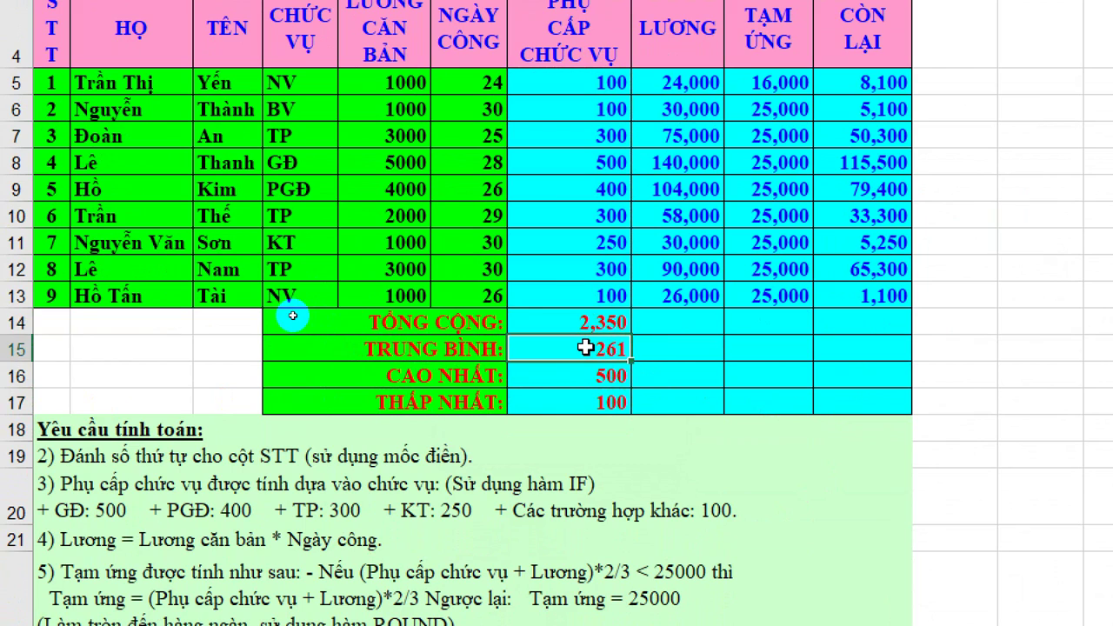
{"action": "left_click", "coordinate": [577, 376]}
{"action": "left_click", "coordinate": [577, 402]}
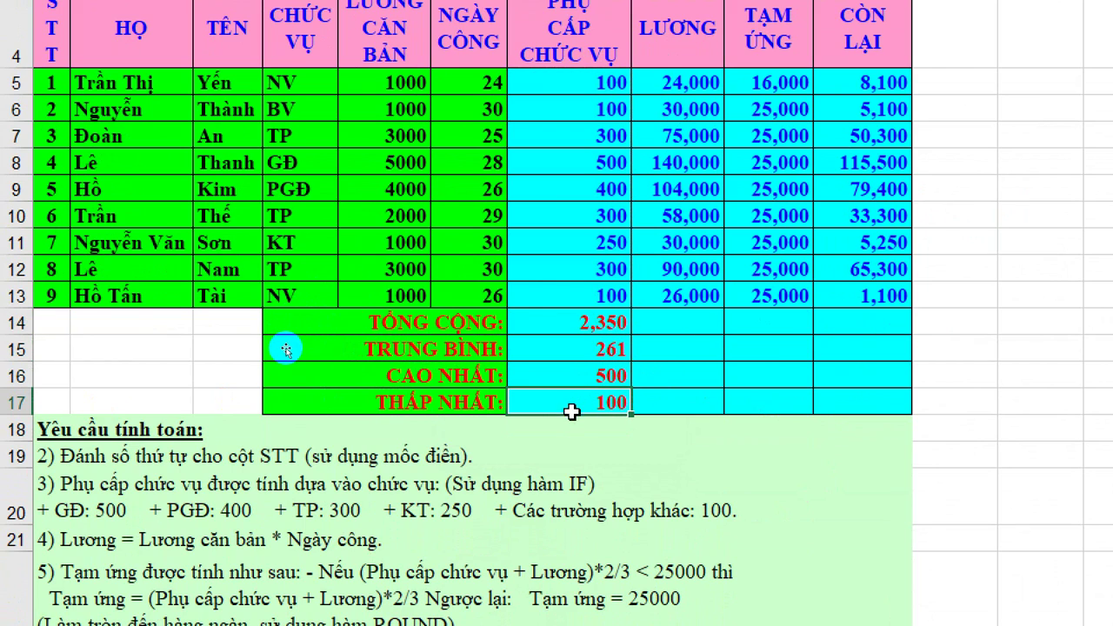
{"action": "left_click", "coordinate": [566, 323], "text": "shift"}
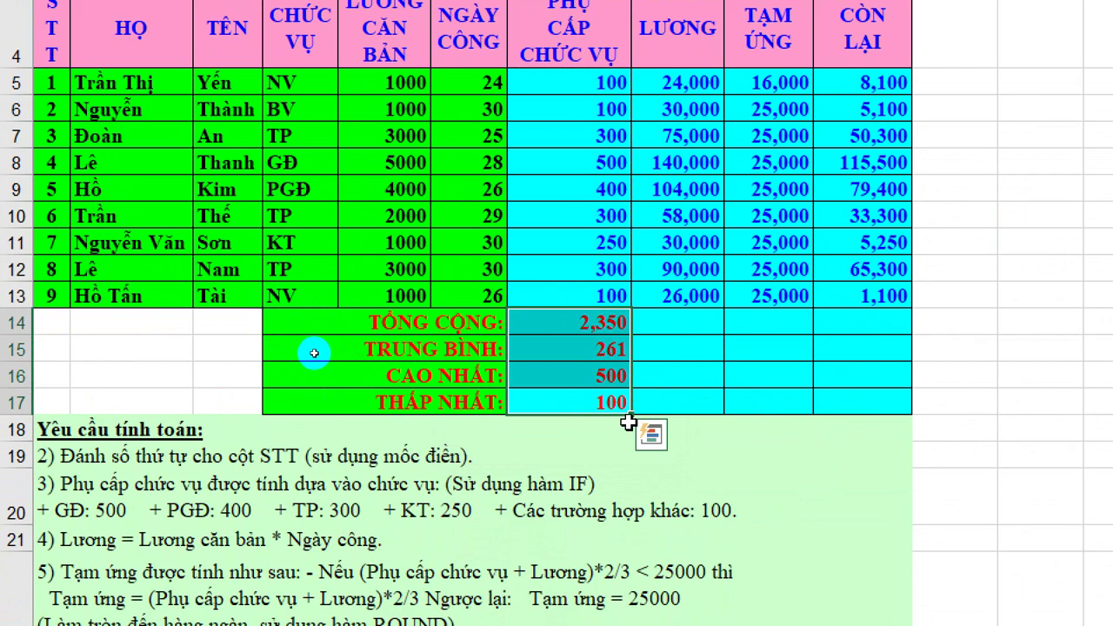
{"action": "left_click_drag", "start_coordinate": [629, 414], "coordinate": [875, 408]}
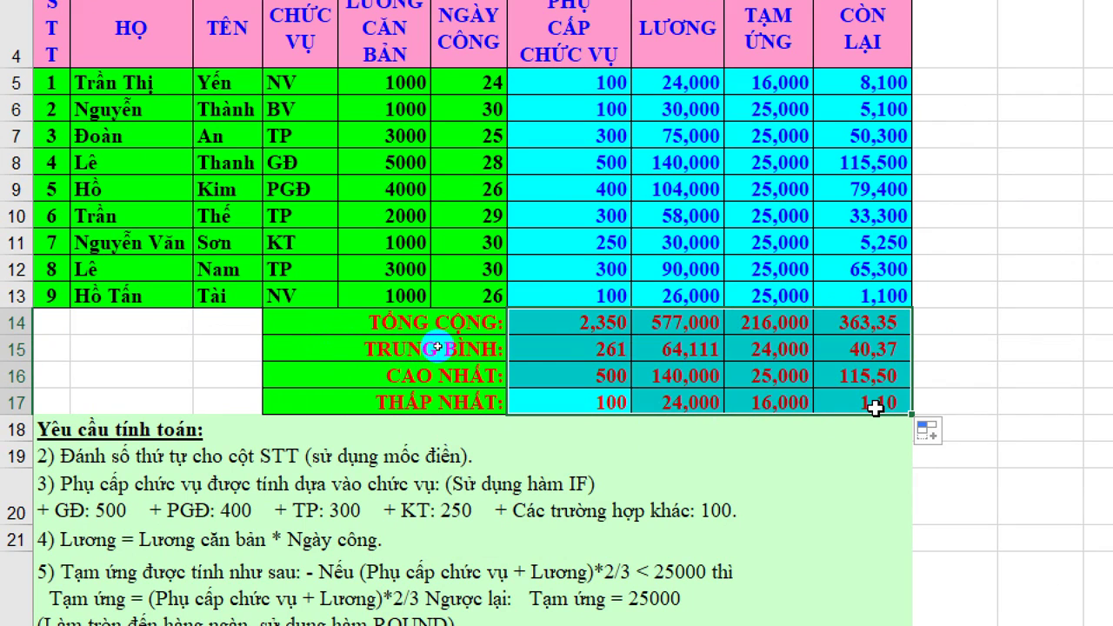
{"action": "left_click", "coordinate": [874, 409]}
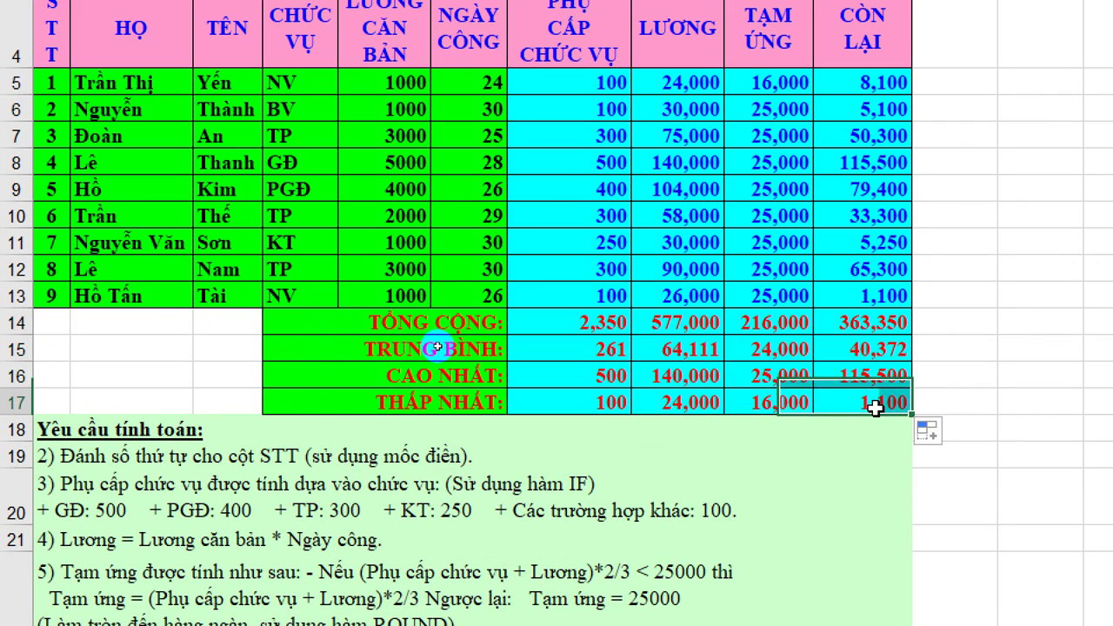
{"action": "key", "text": "Up"}
{"action": "key", "text": "Left"}
{"action": "left_click", "coordinate": [569, 320]}
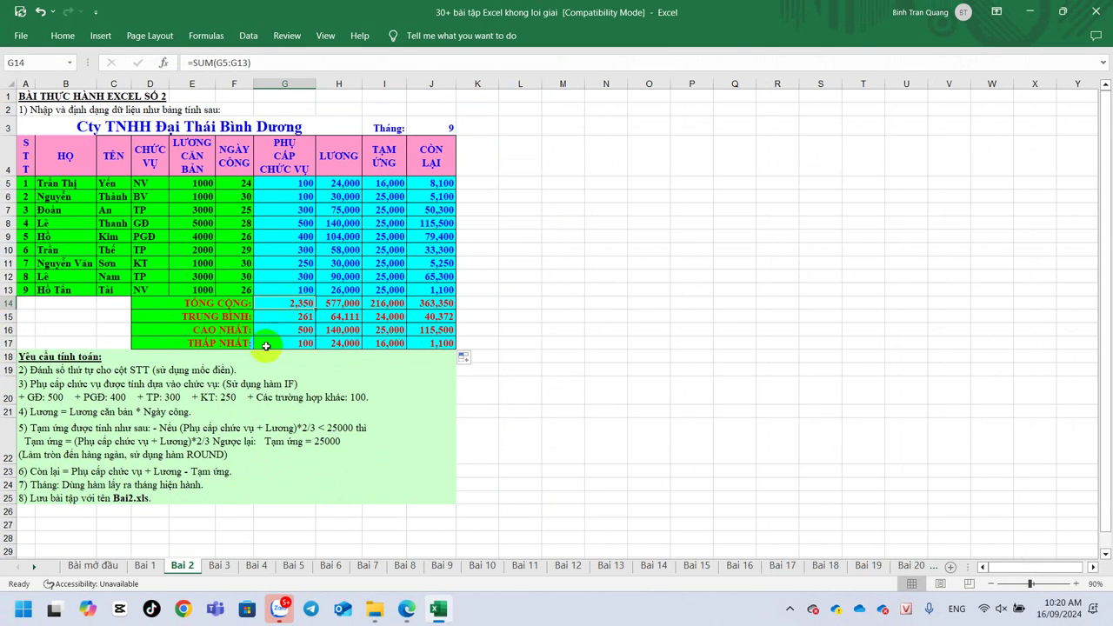
{"action": "left_click", "coordinate": [389, 394]}
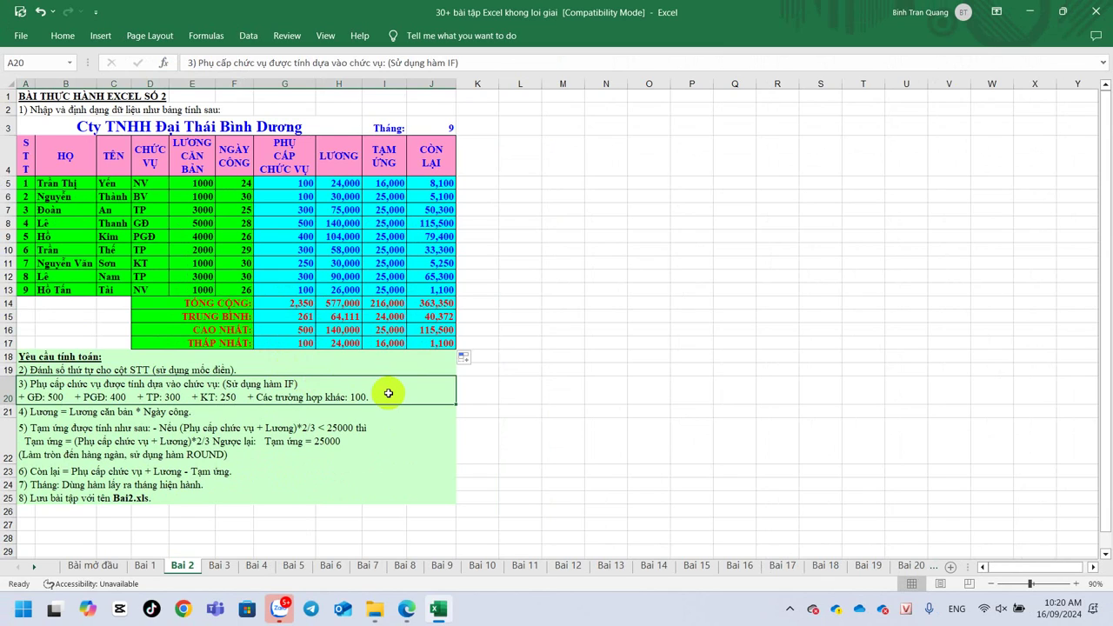
{"action": "left_click", "coordinate": [289, 184]}
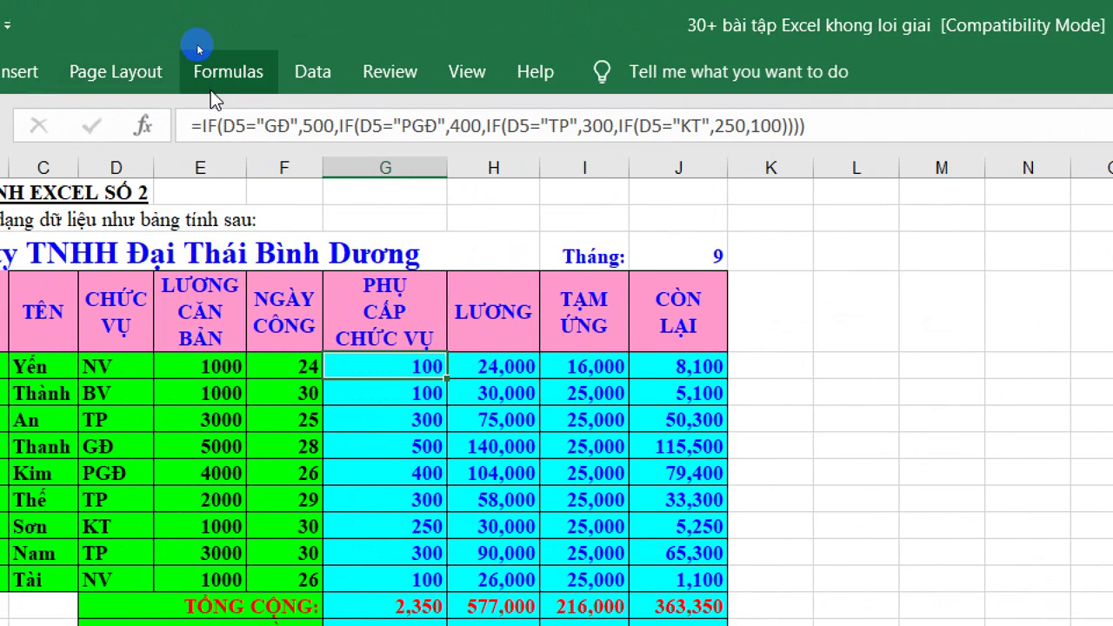
{"action": "left_click", "coordinate": [489, 372]}
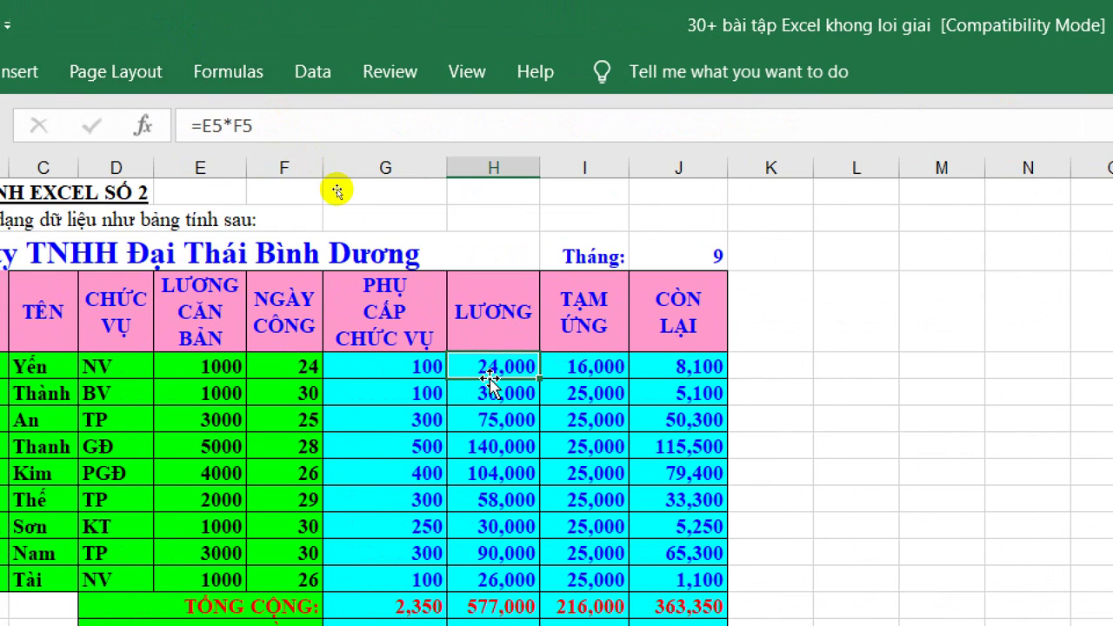
{"action": "left_click", "coordinate": [567, 367]}
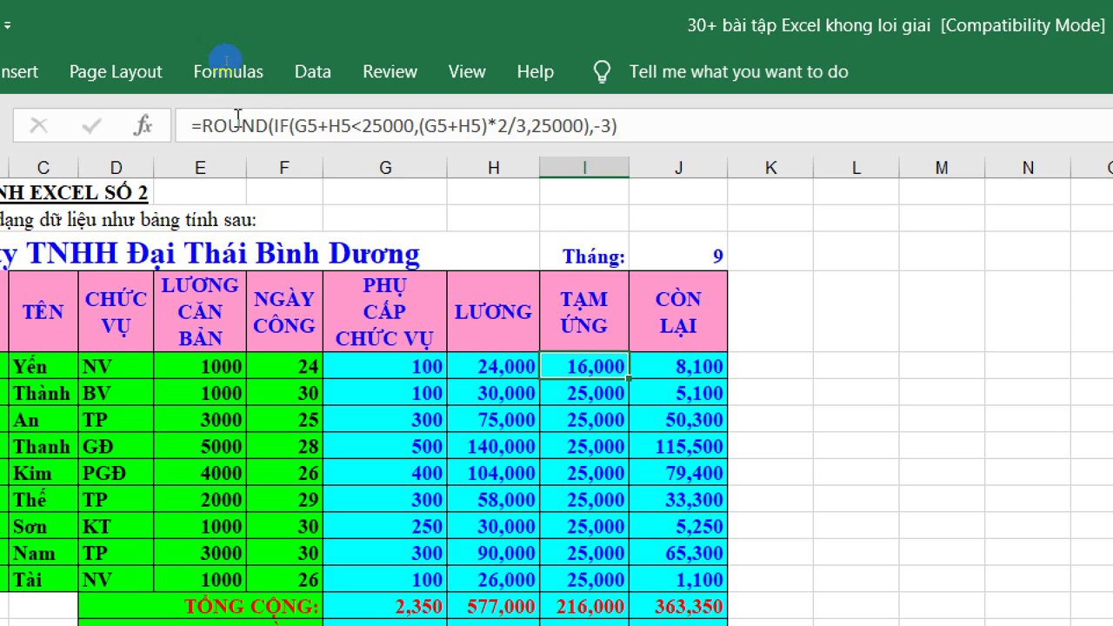
{"action": "left_click_drag", "start_coordinate": [272, 126], "coordinate": [588, 128]}
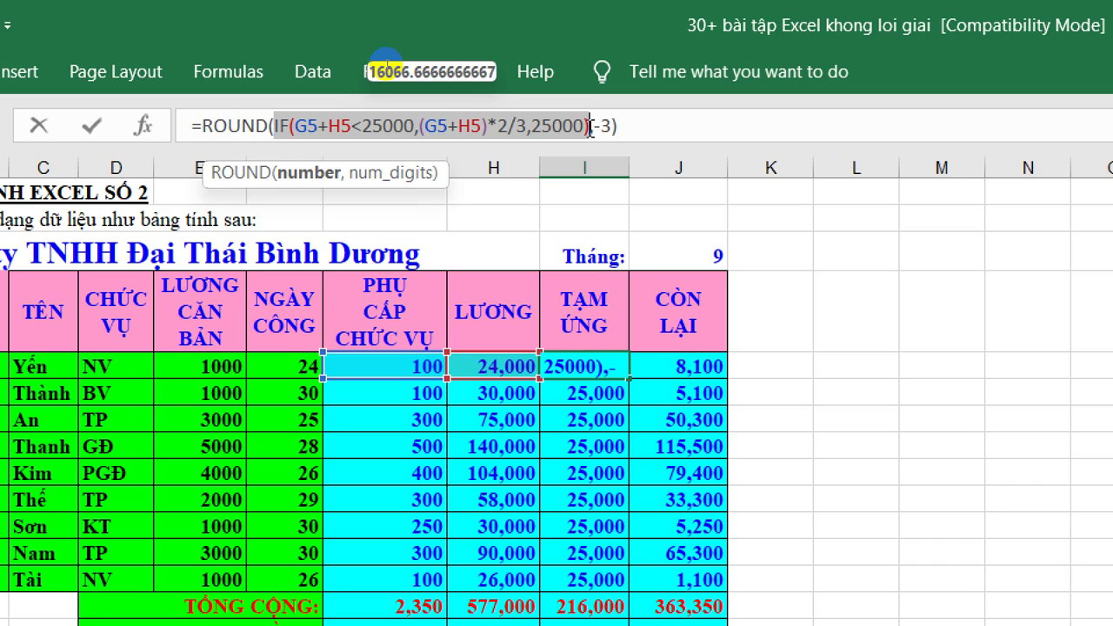
{"action": "key", "text": "ctrl+Return"}
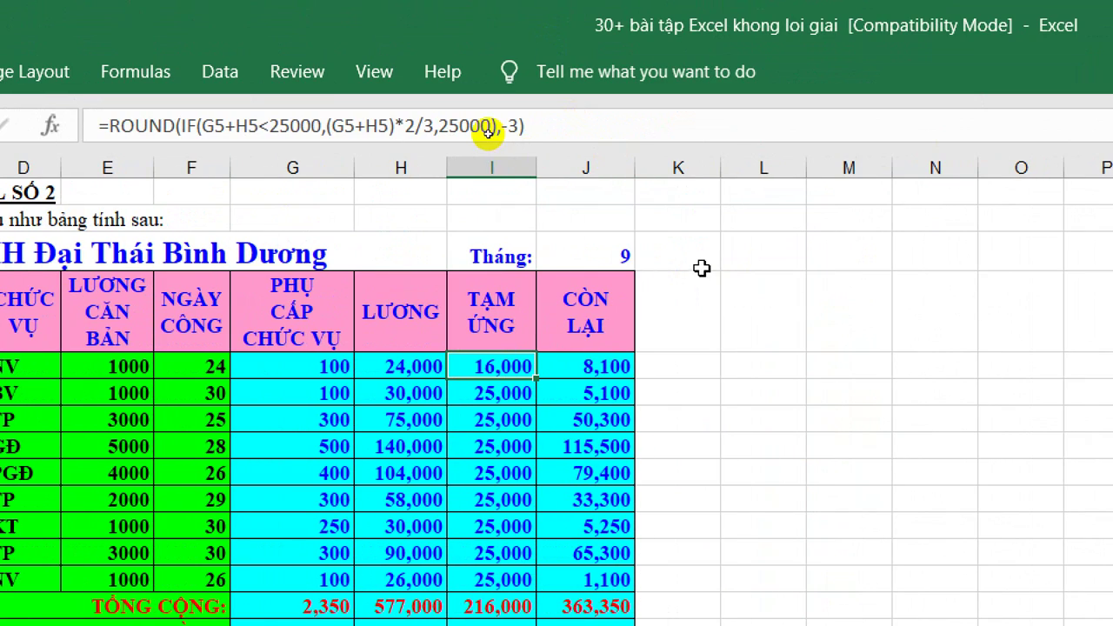
- In K3, try entering a =date() formula and dismiss the resulting error
{"action": "left_click", "coordinate": [700, 265]}
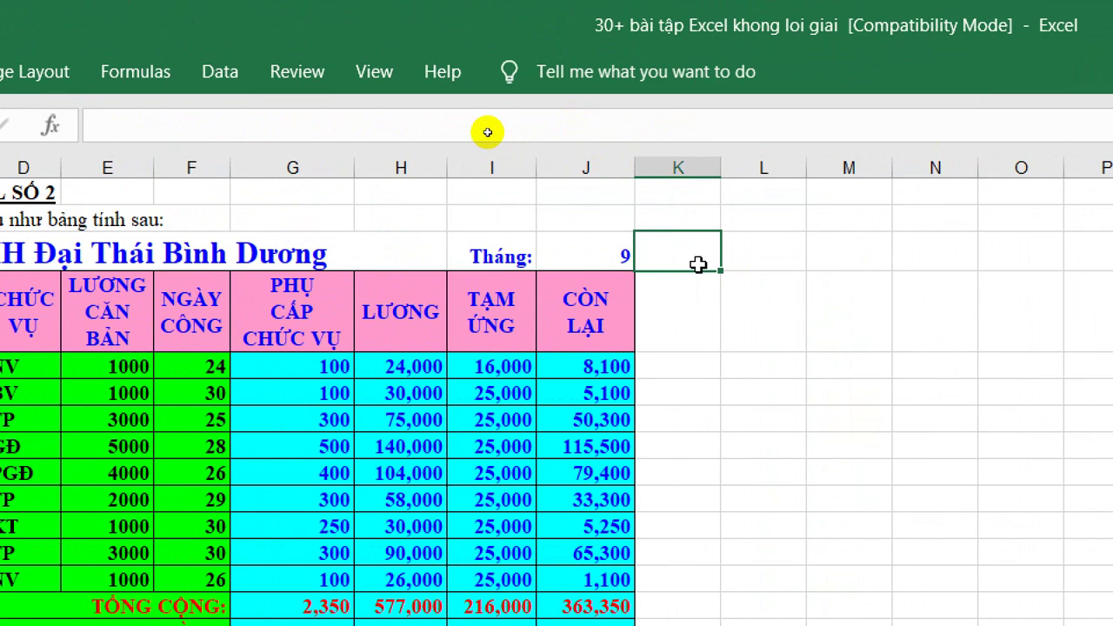
{"action": "type", "text": "="}
{"action": "type", "text": "date("}
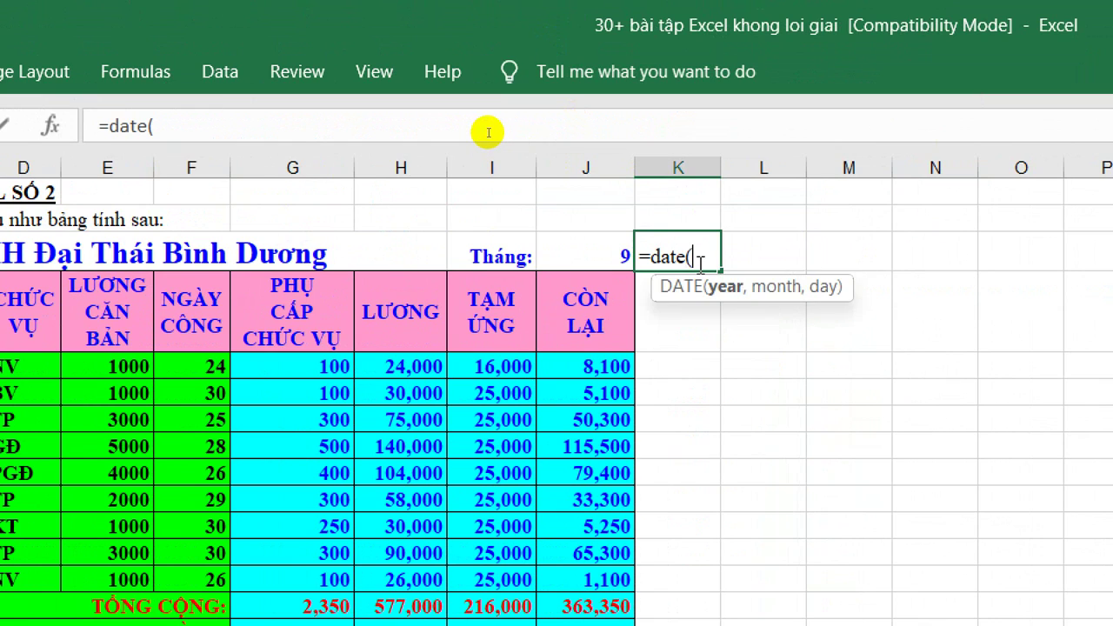
{"action": "type", "text": ")"}
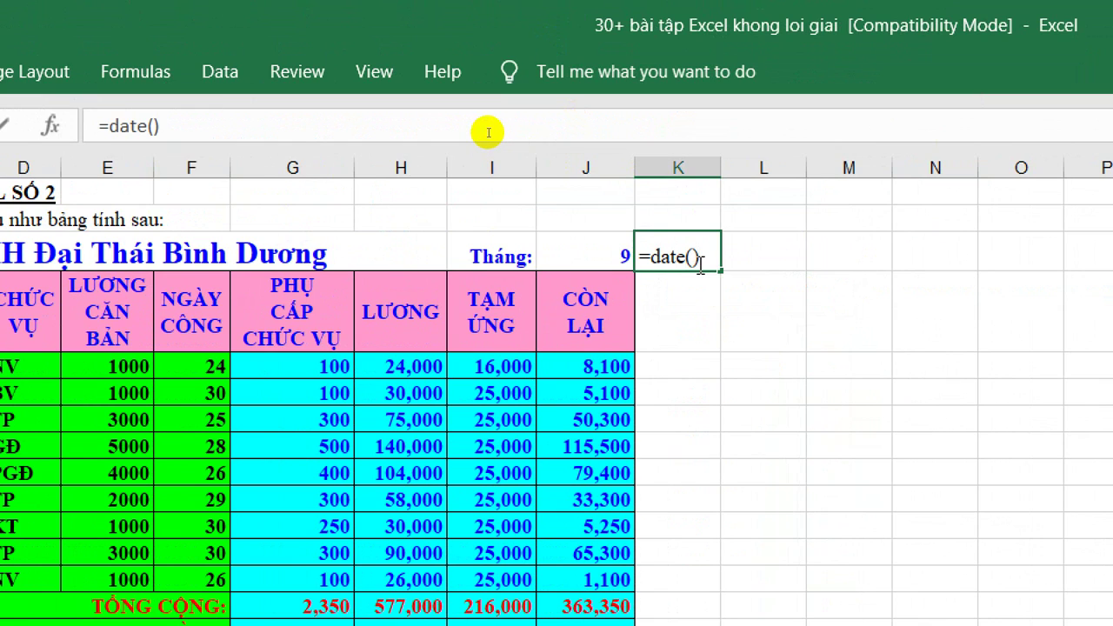
{"action": "key", "text": "Return"}
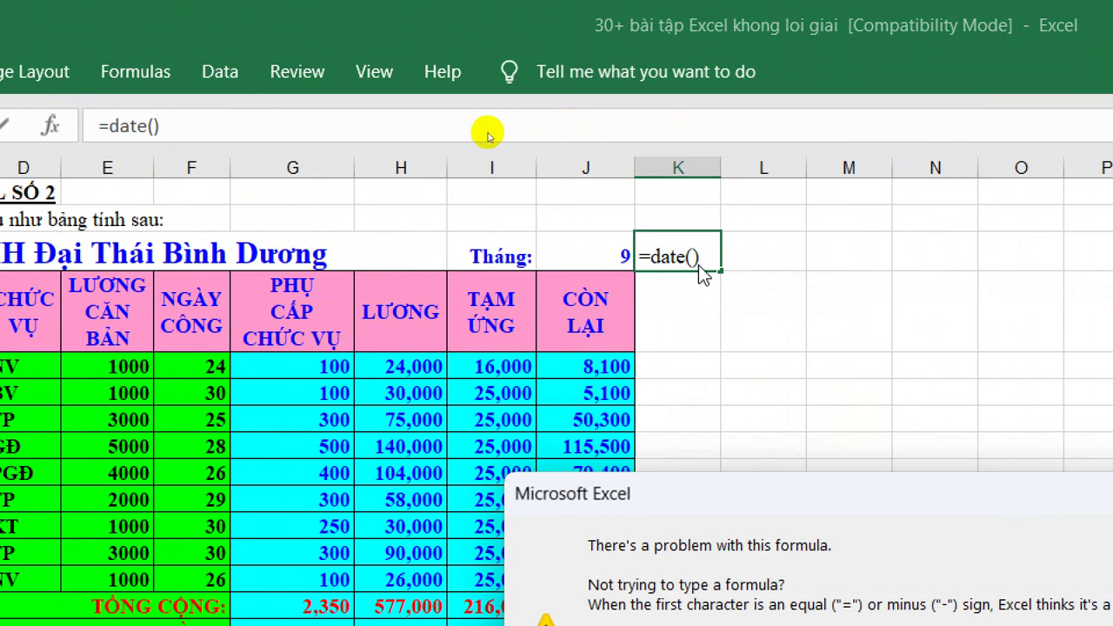
{"action": "key", "text": "Return"}
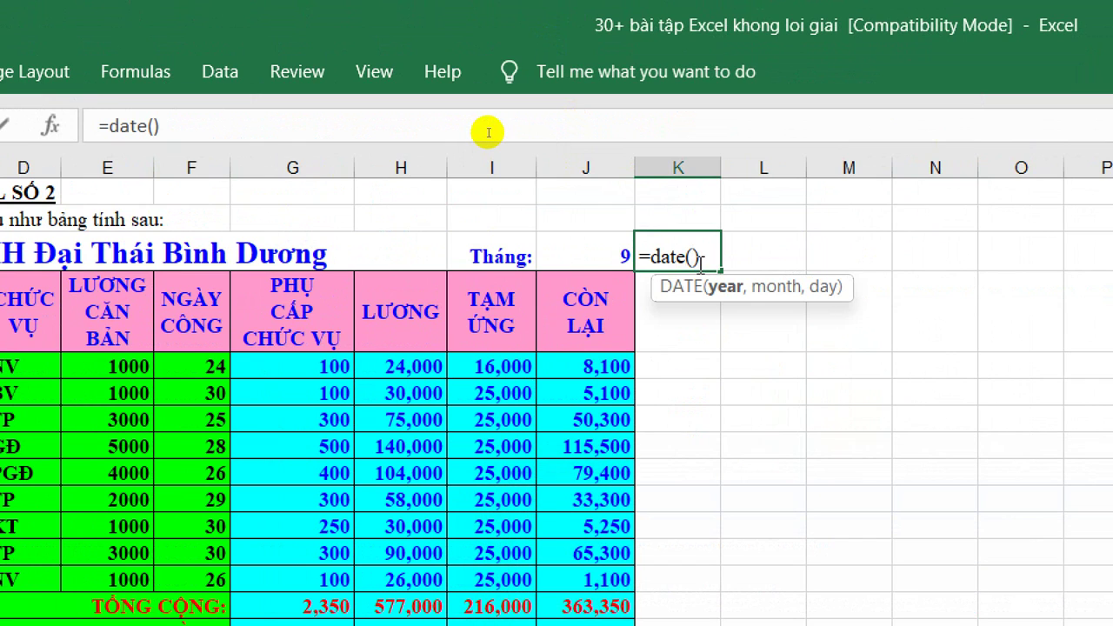
- Try a DAY formula in K3 instead, then cancel the failed entry
{"action": "key", "text": "Left"}
{"action": "key", "text": "Left"}
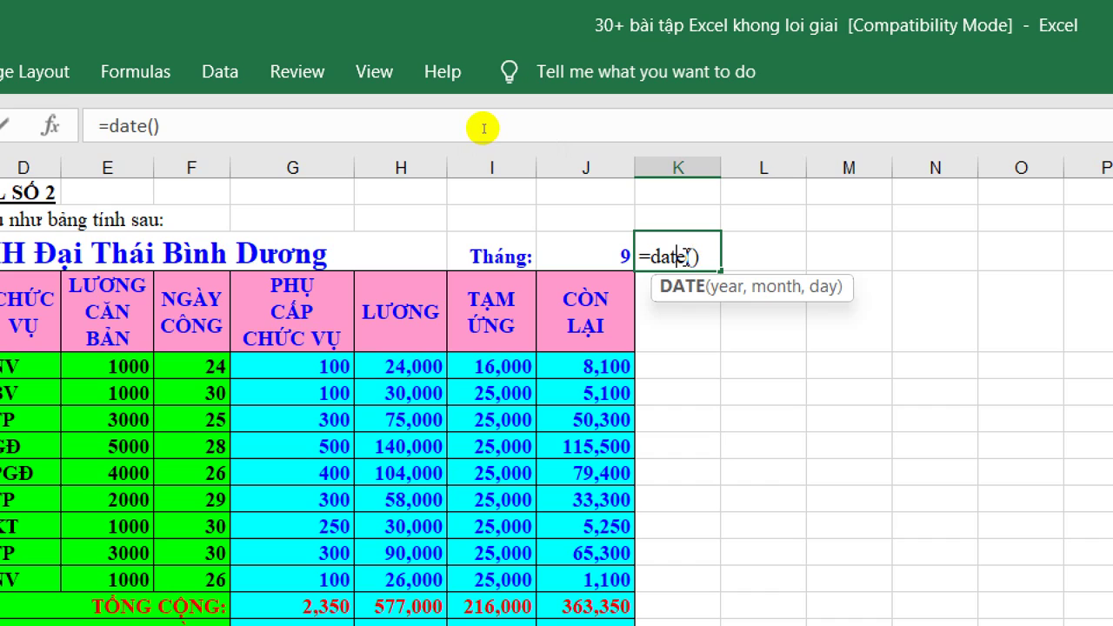
{"action": "key", "text": "BackSpace"}
{"action": "key", "text": "BackSpace"}
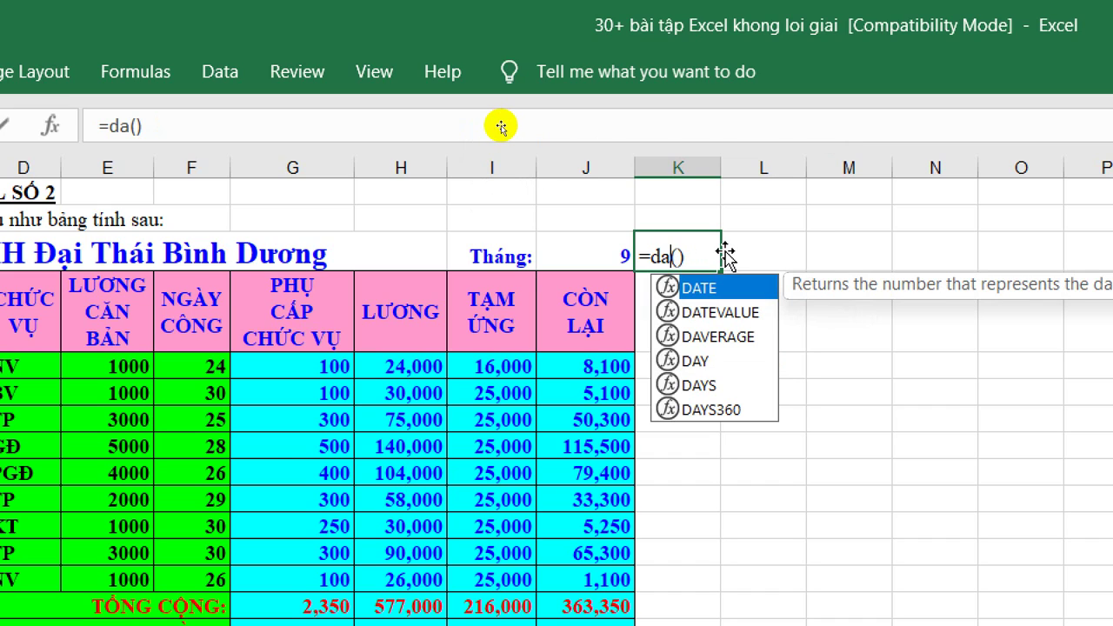
{"action": "key", "text": "Down"}
{"action": "key", "text": "Down"}
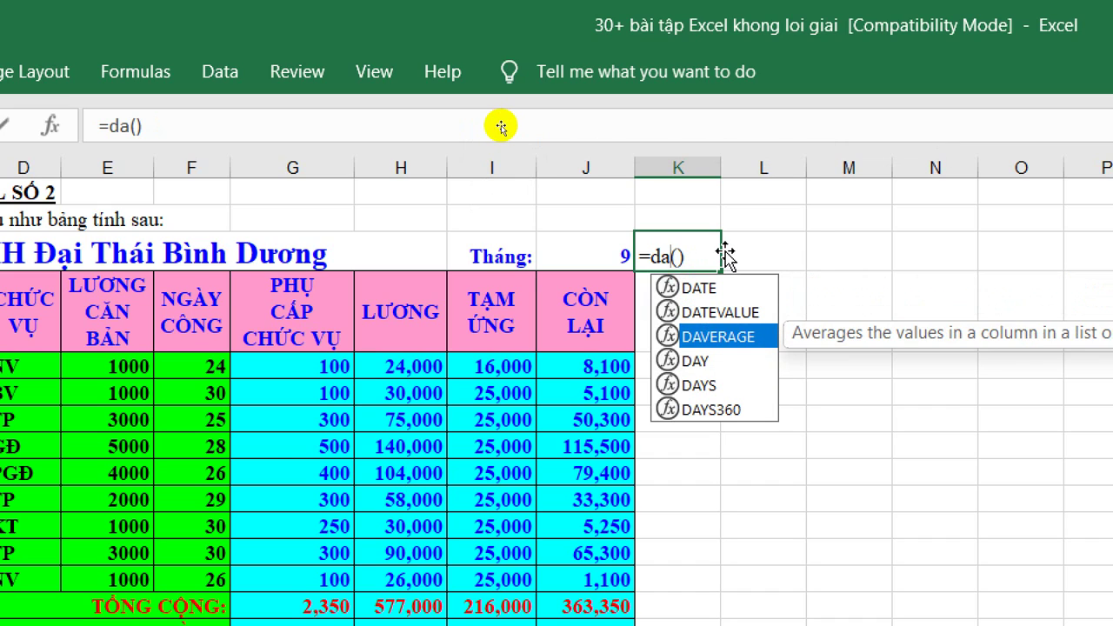
{"action": "key", "text": "Down"}
{"action": "key", "text": "Tab"}
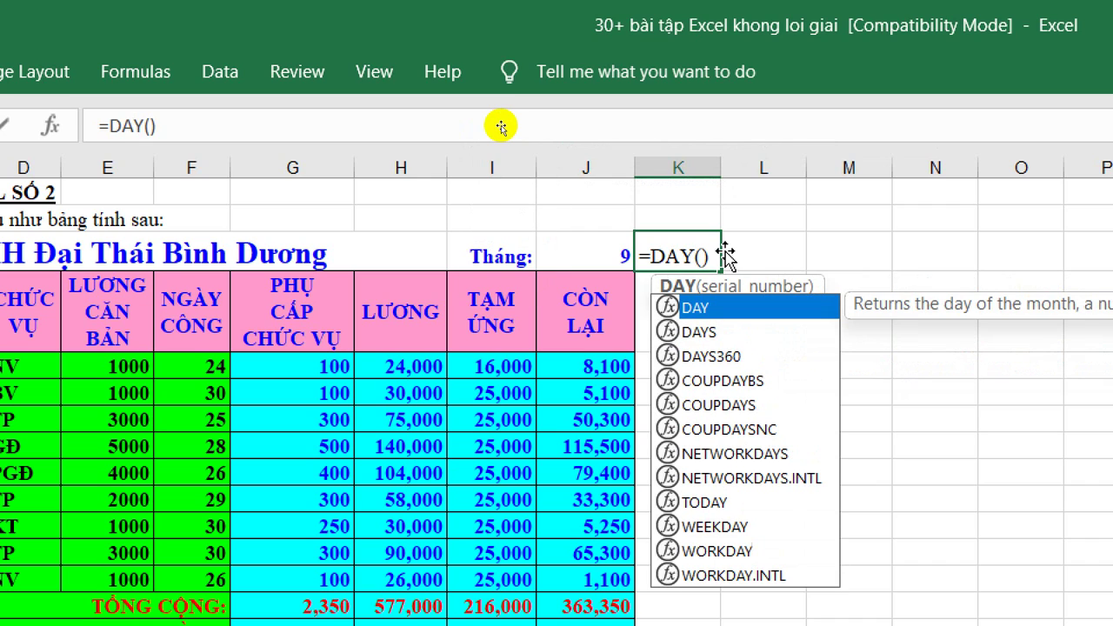
{"action": "key", "text": "Right"}
{"action": "key", "text": "Return"}
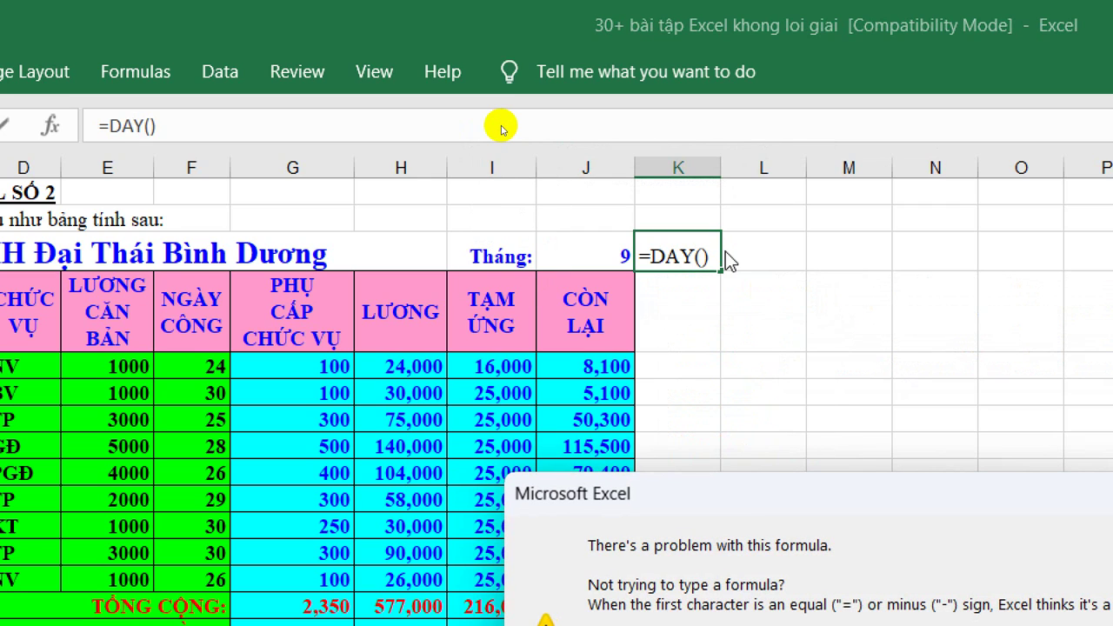
{"action": "key", "text": "Return"}
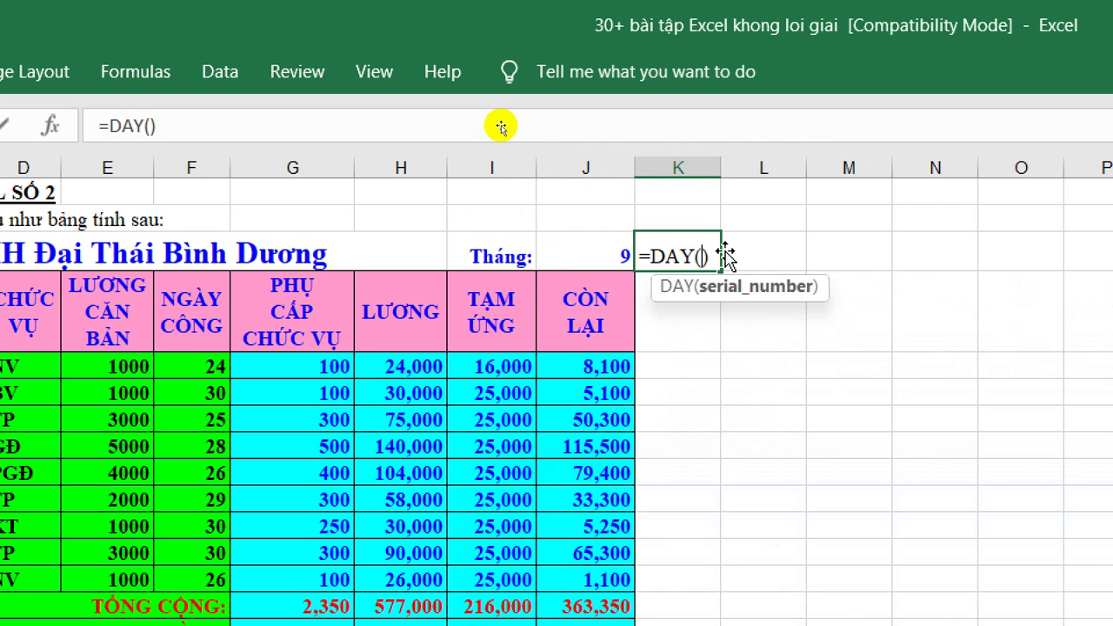
{"action": "key", "text": "Escape"}
- Enter =NOW() in K3 so it shows 16/09/2024 10:22
{"action": "type", "text": "="}
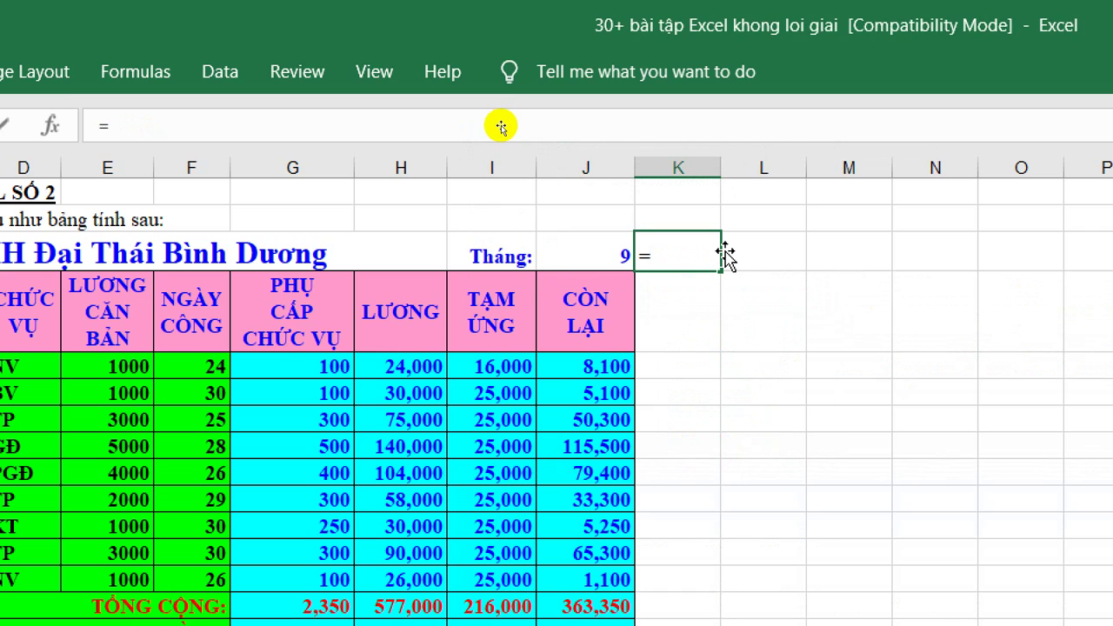
{"action": "type", "text": "noww"}
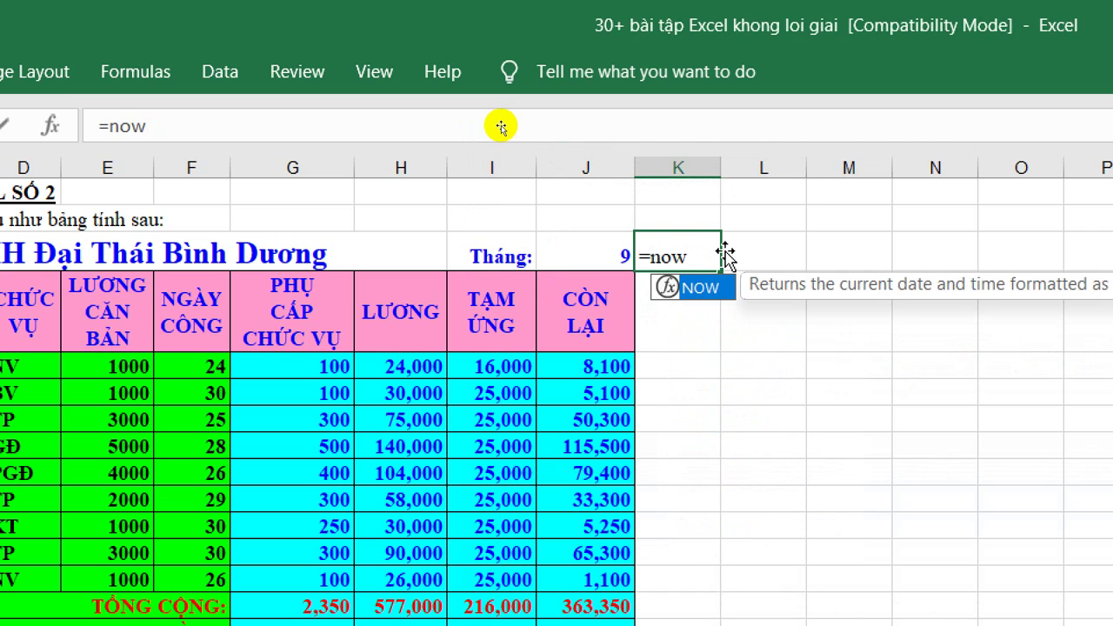
{"action": "key", "text": "Tab"}
{"action": "key", "text": "Return"}
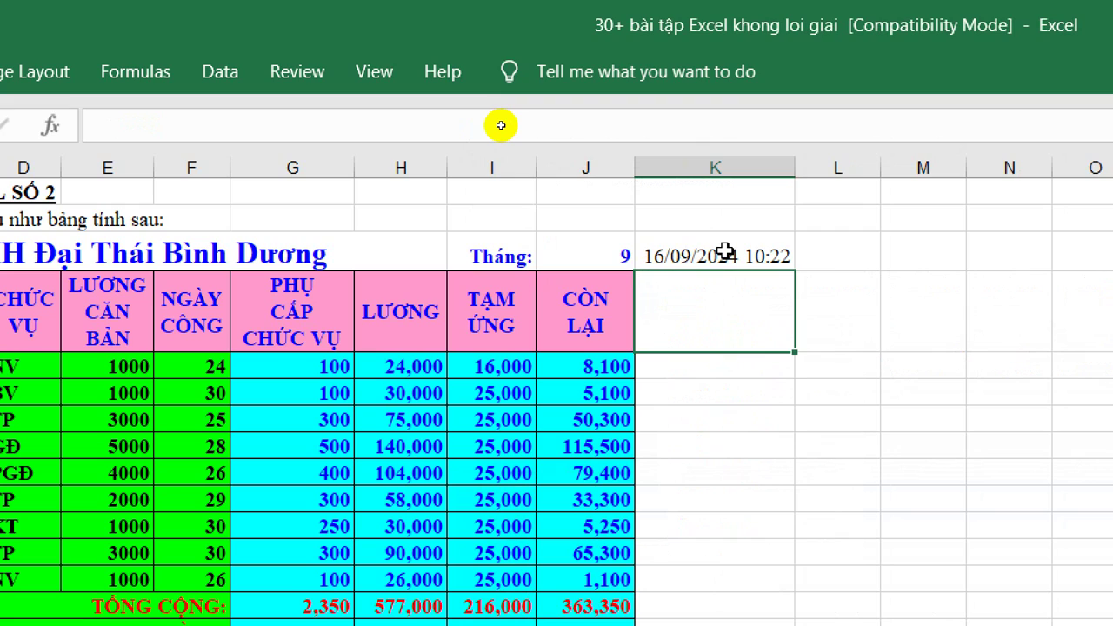
{"action": "left_click", "coordinate": [725, 252]}
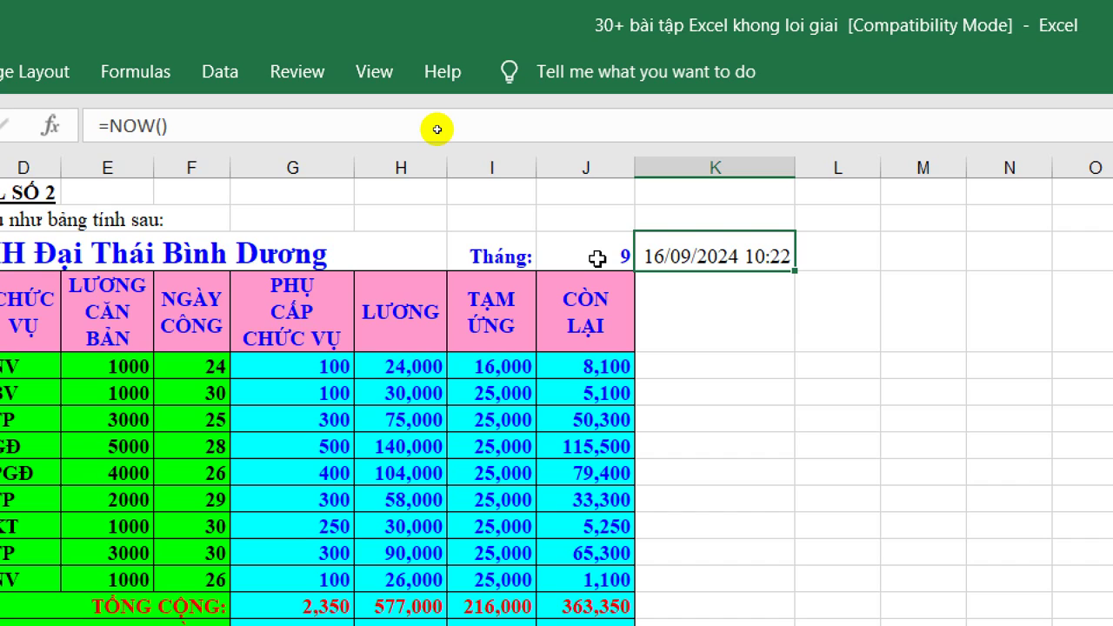
- Enter =TODAY() in K3, adding the missing parenthesis
{"action": "type", "text": "="}
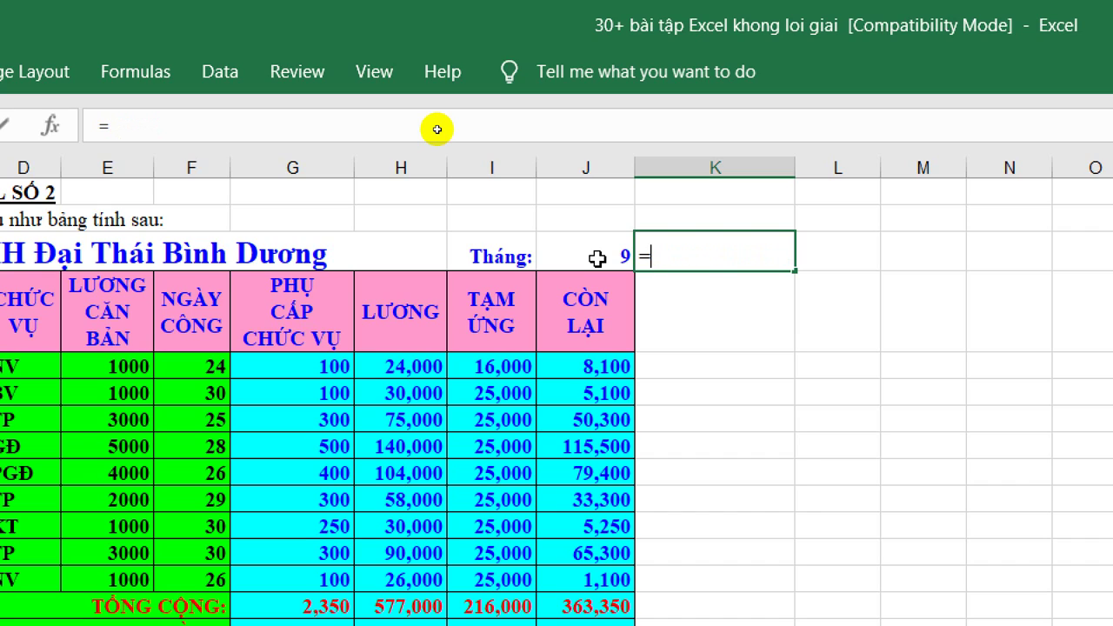
{"action": "type", "text": "today"}
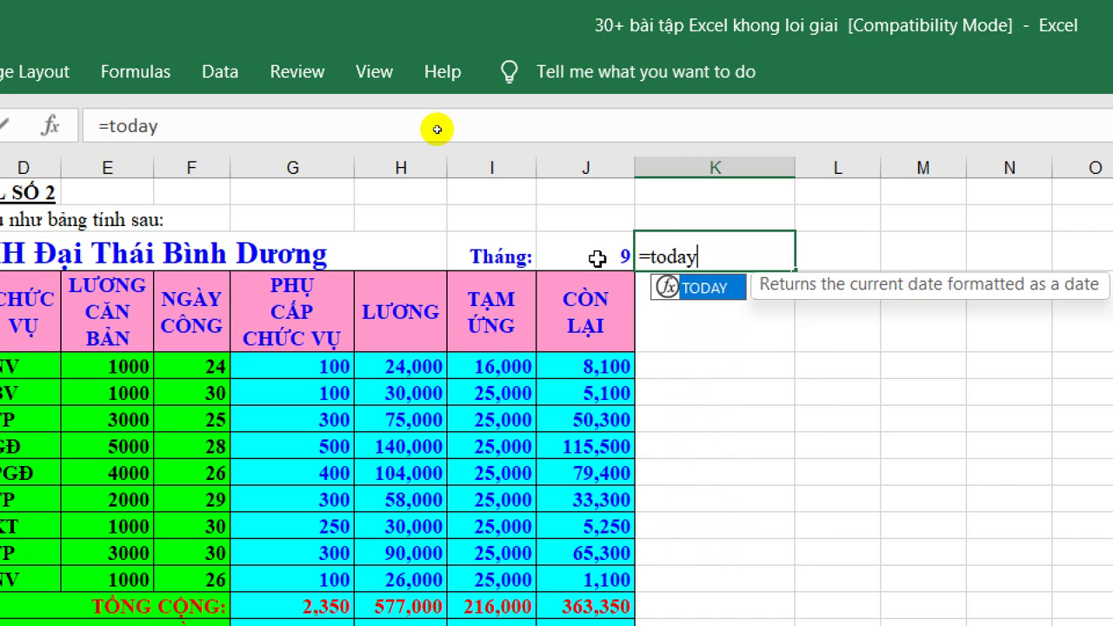
{"action": "key", "text": "Return"}
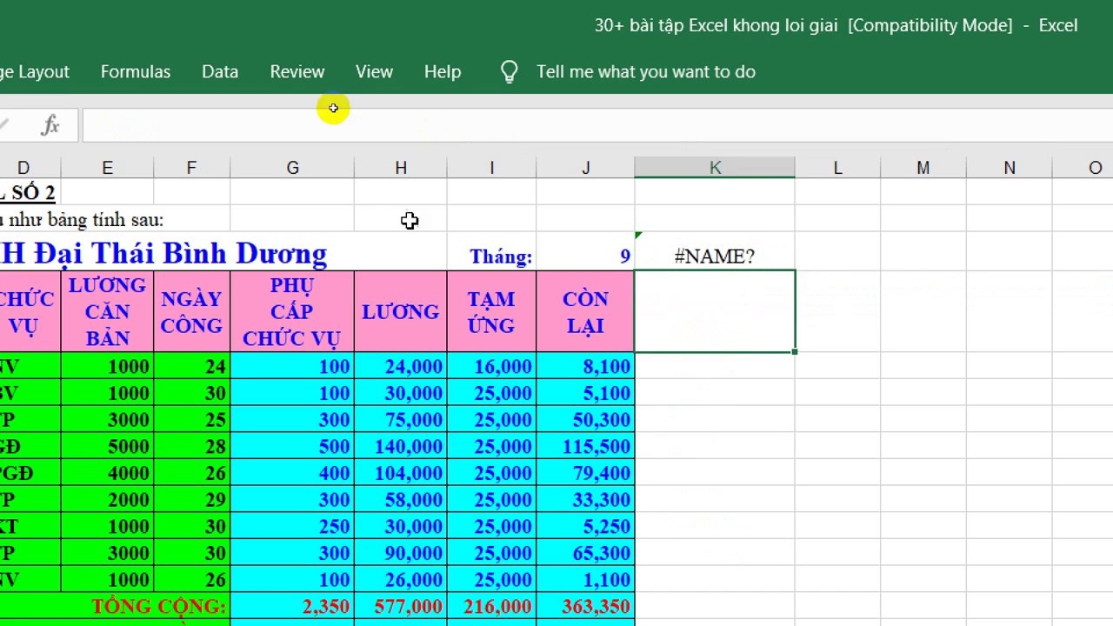
{"action": "double_click", "coordinate": [696, 257]}
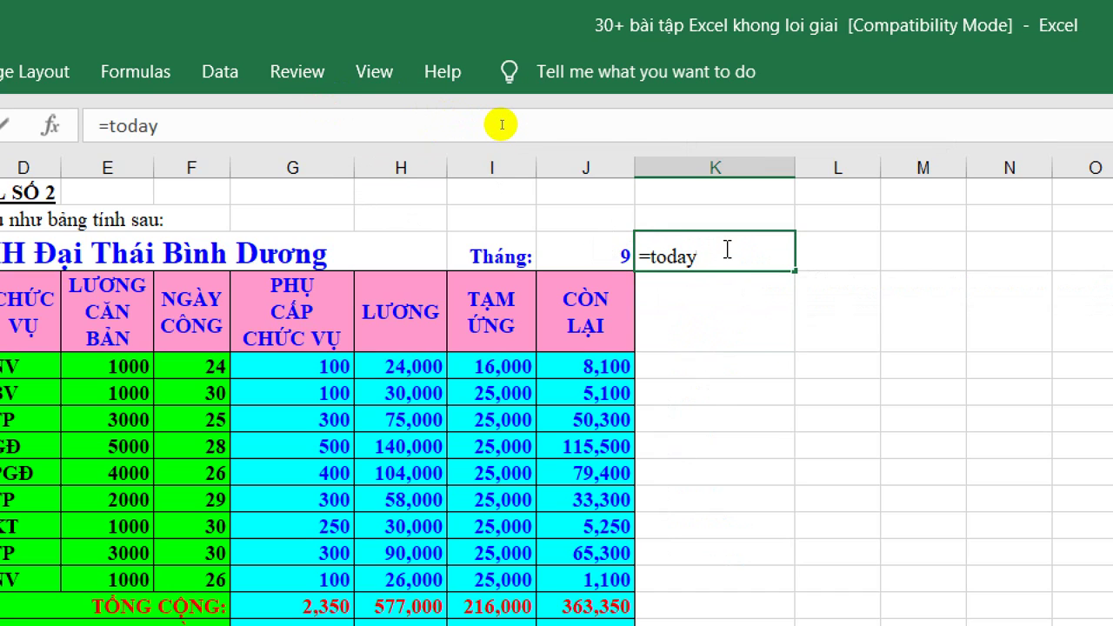
{"action": "type", "text": "("}
{"action": "key", "text": "Return"}
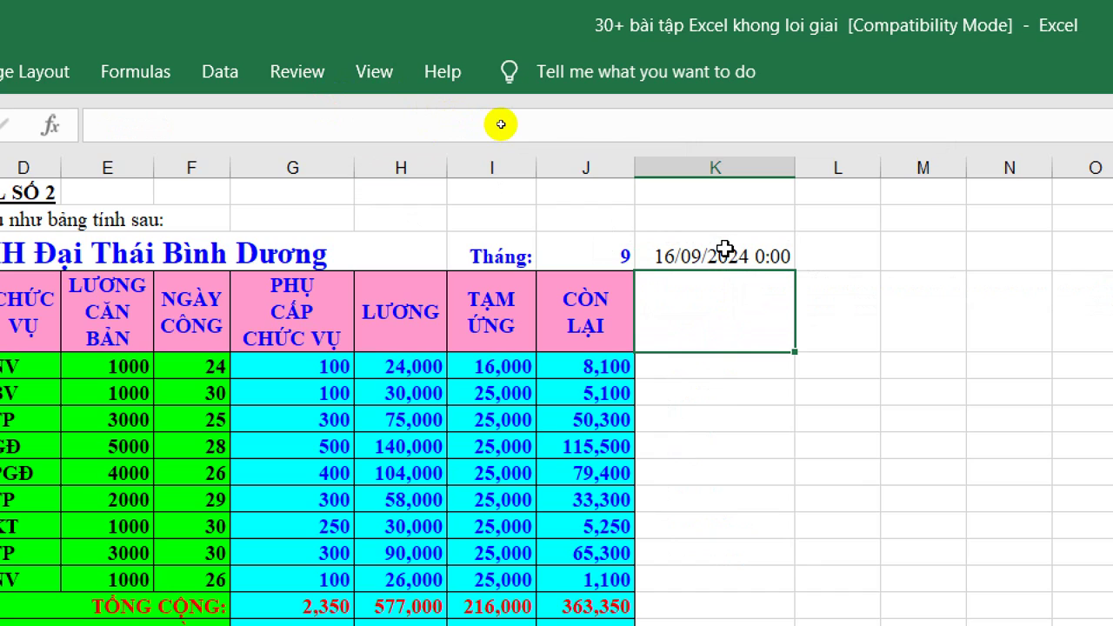
- Put =TODAY() in K4 and compare its formula with K3's
{"action": "type", "text": "="}
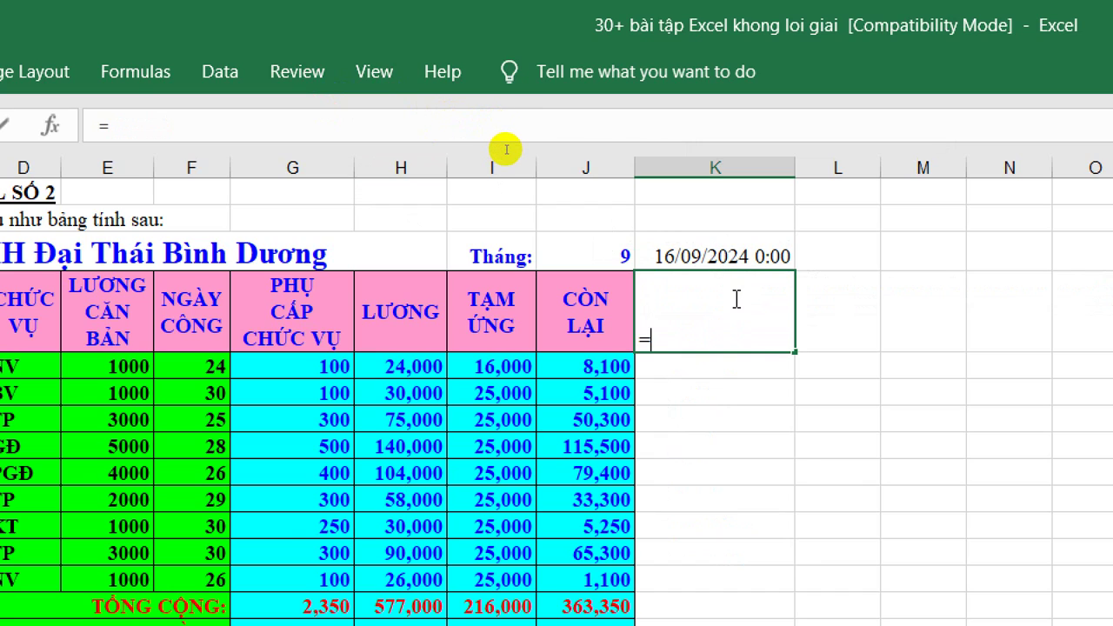
{"action": "type", "text": "today"}
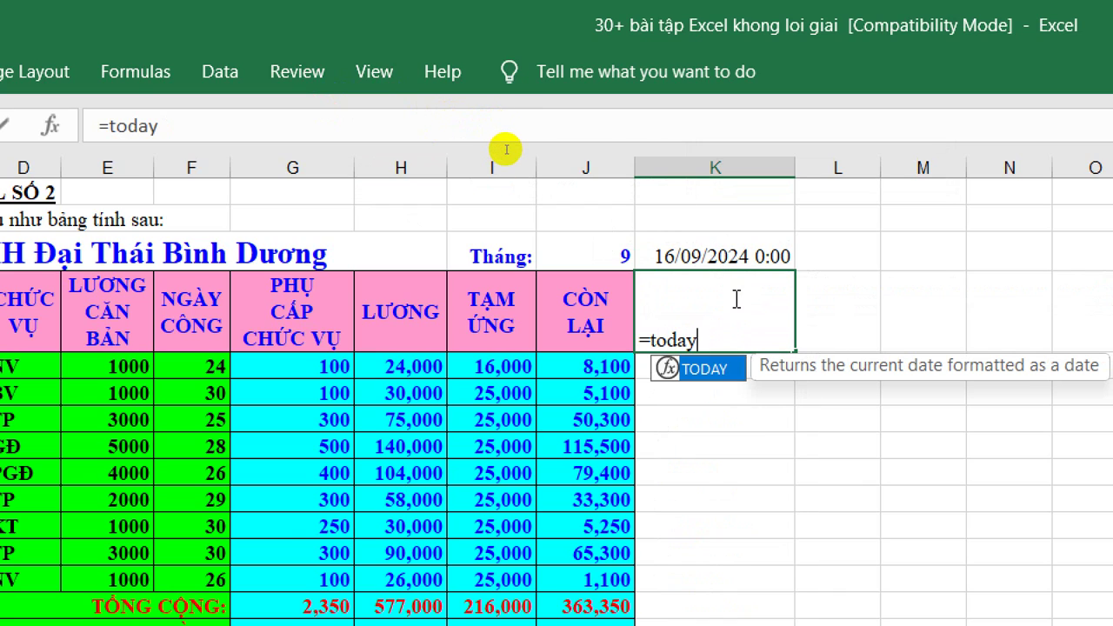
{"action": "type", "text": "("}
{"action": "key", "text": "Return"}
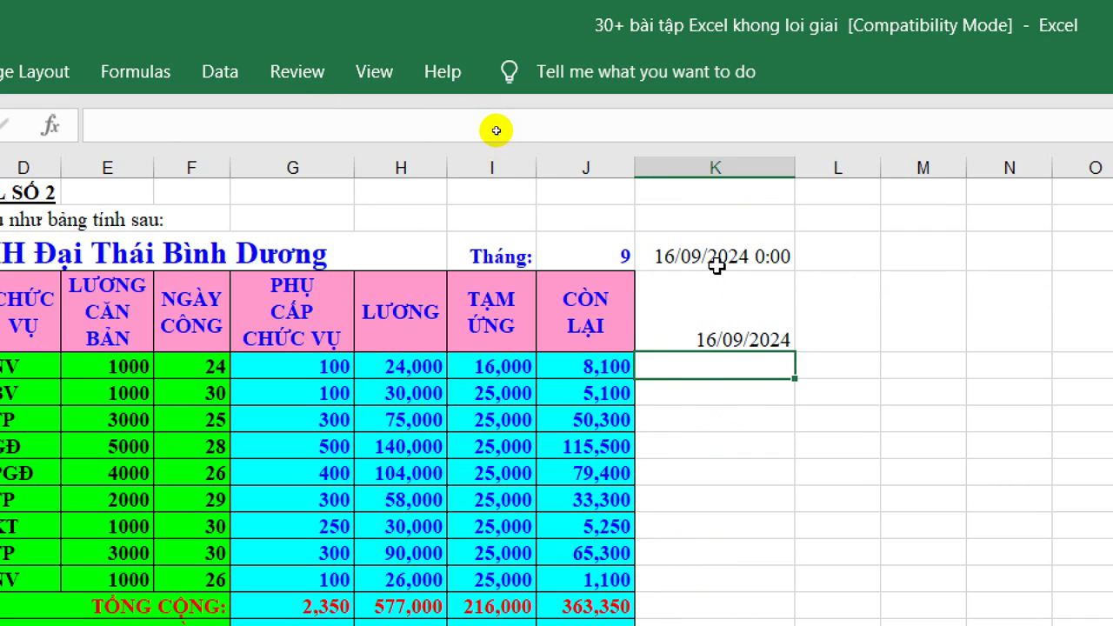
{"action": "left_click", "coordinate": [715, 260]}
{"action": "left_click", "coordinate": [720, 334]}
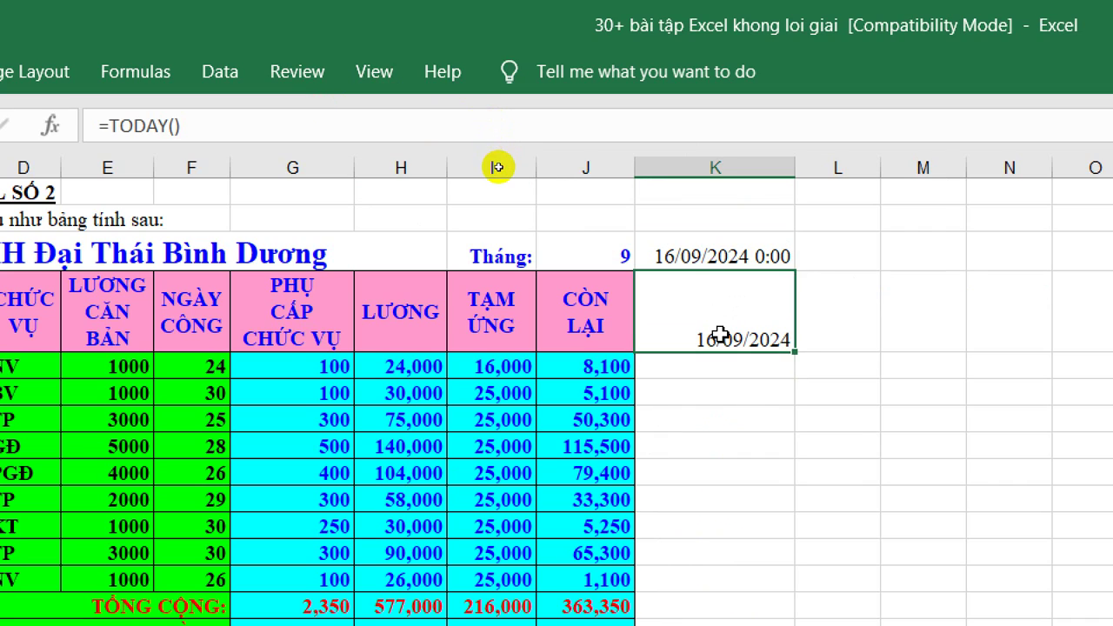
- Re-enter =NOW() in K3, compare it with K4, then clear the month value from J3
{"action": "left_click", "coordinate": [727, 253]}
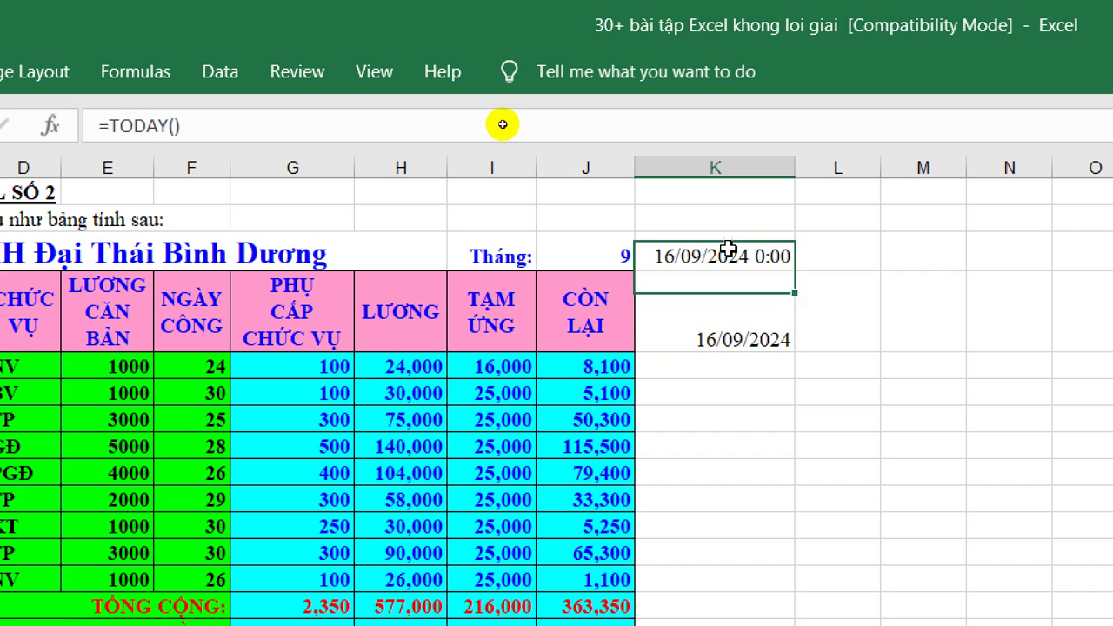
{"action": "type", "text": "="}
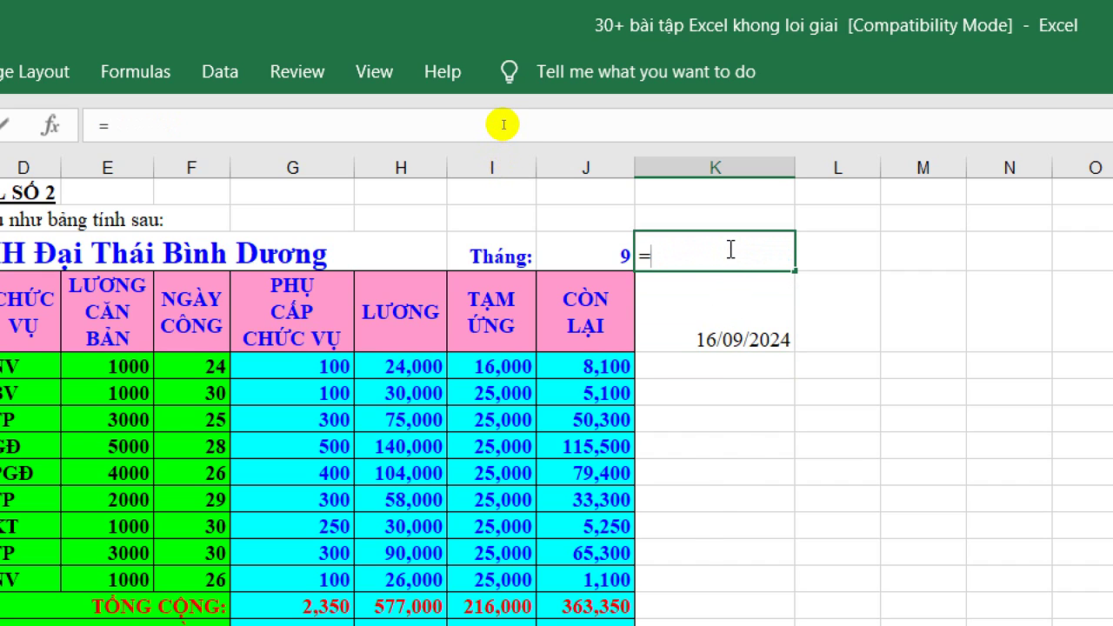
{"action": "type", "text": "now"}
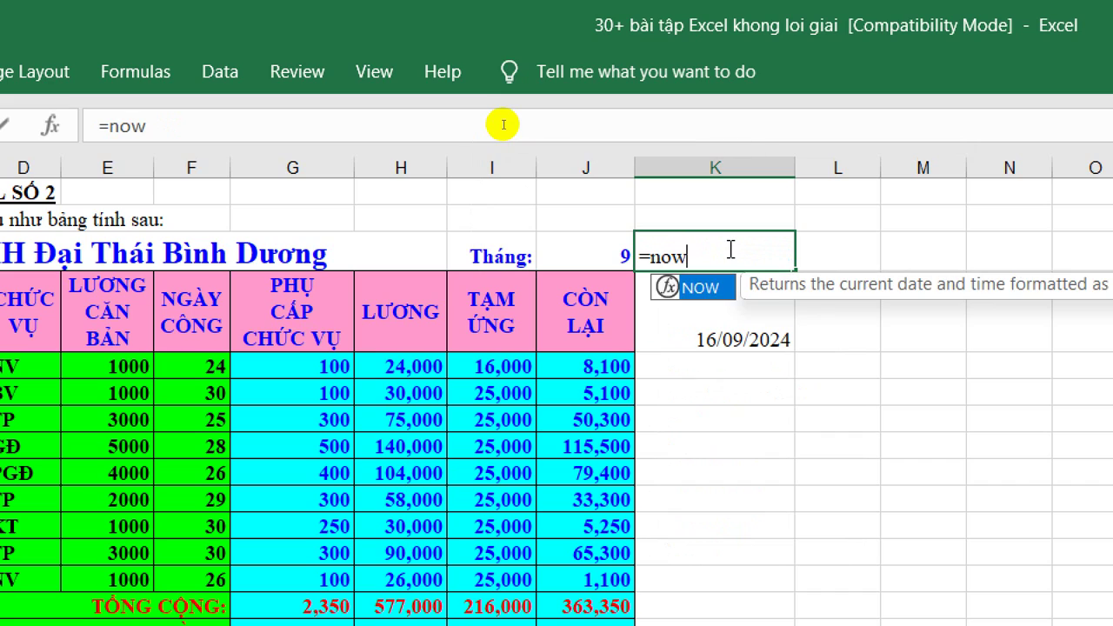
{"action": "type", "text": "("}
{"action": "key", "text": "Return"}
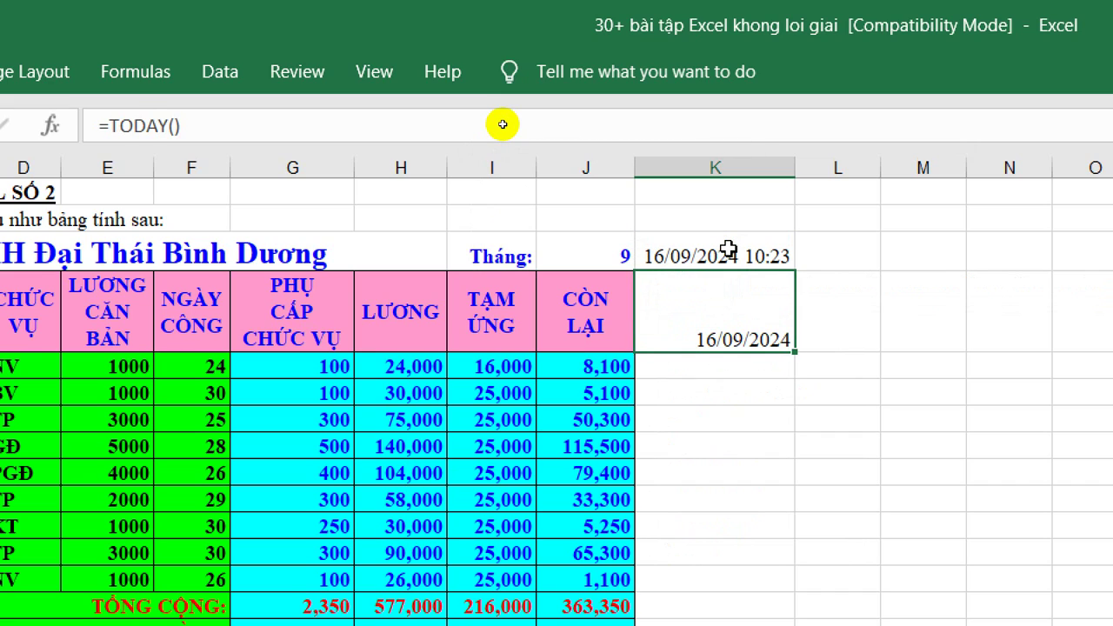
{"action": "left_click", "coordinate": [727, 250]}
{"action": "left_click", "coordinate": [745, 330]}
{"action": "left_click", "coordinate": [750, 247]}
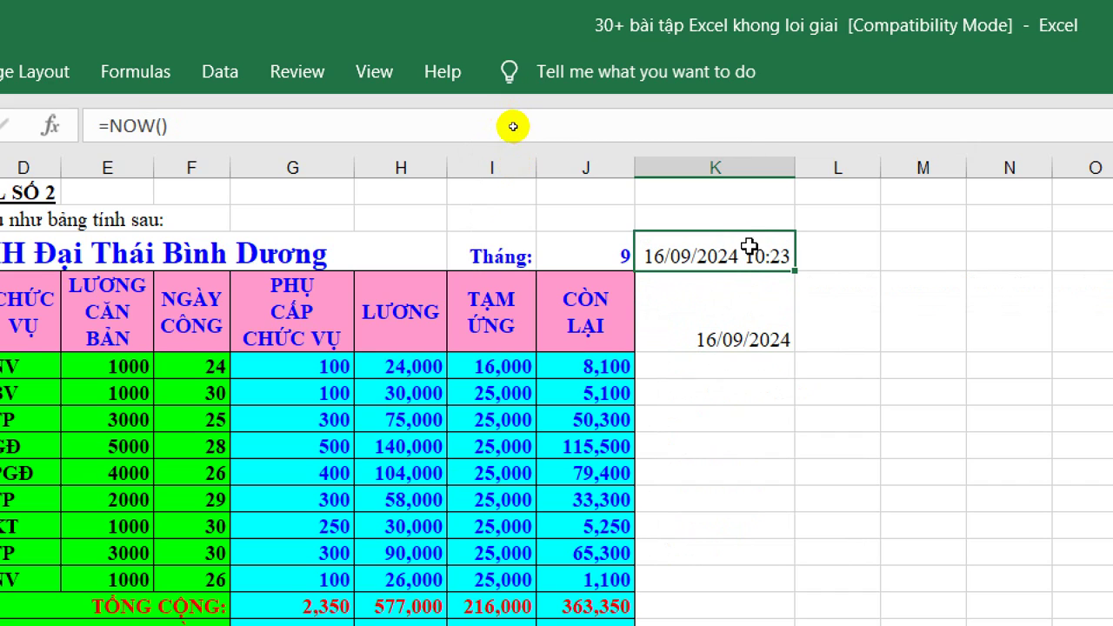
{"action": "left_click", "coordinate": [553, 250]}
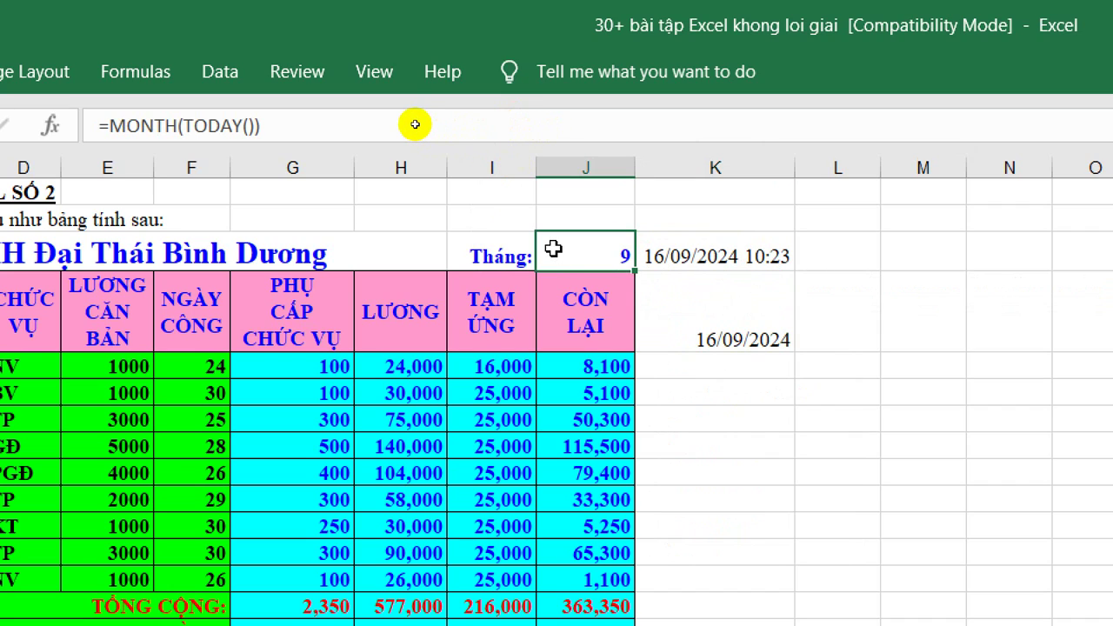
{"action": "key", "text": "Delete"}
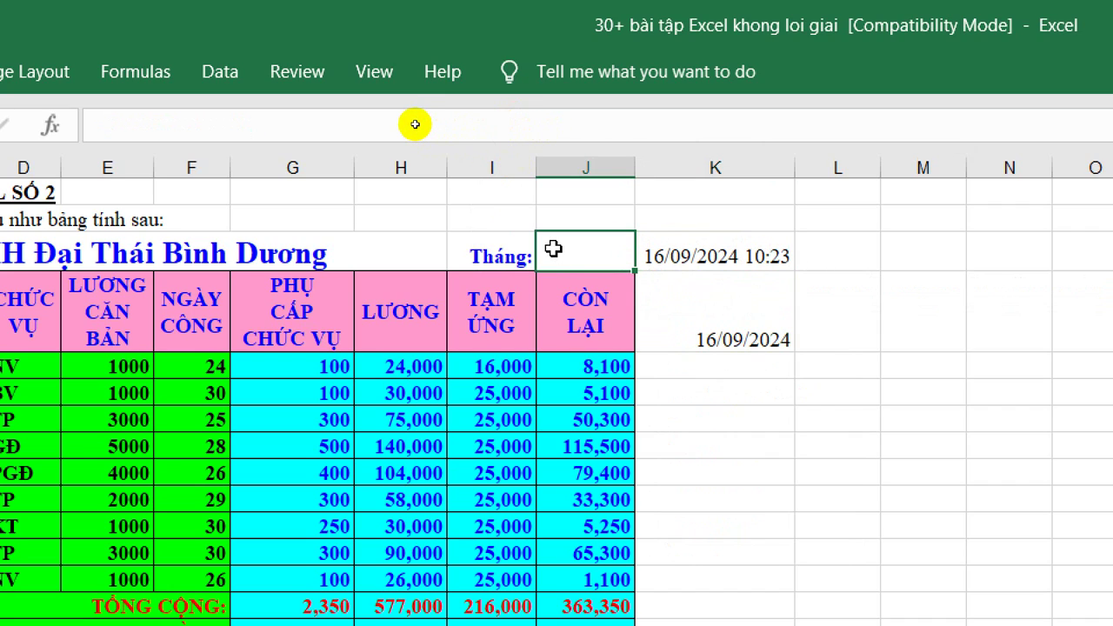
- Enter =MONTH(TODAY()) in J3, showing month 9
{"action": "type", "text": "="}
{"action": "type", "text": "mo"}
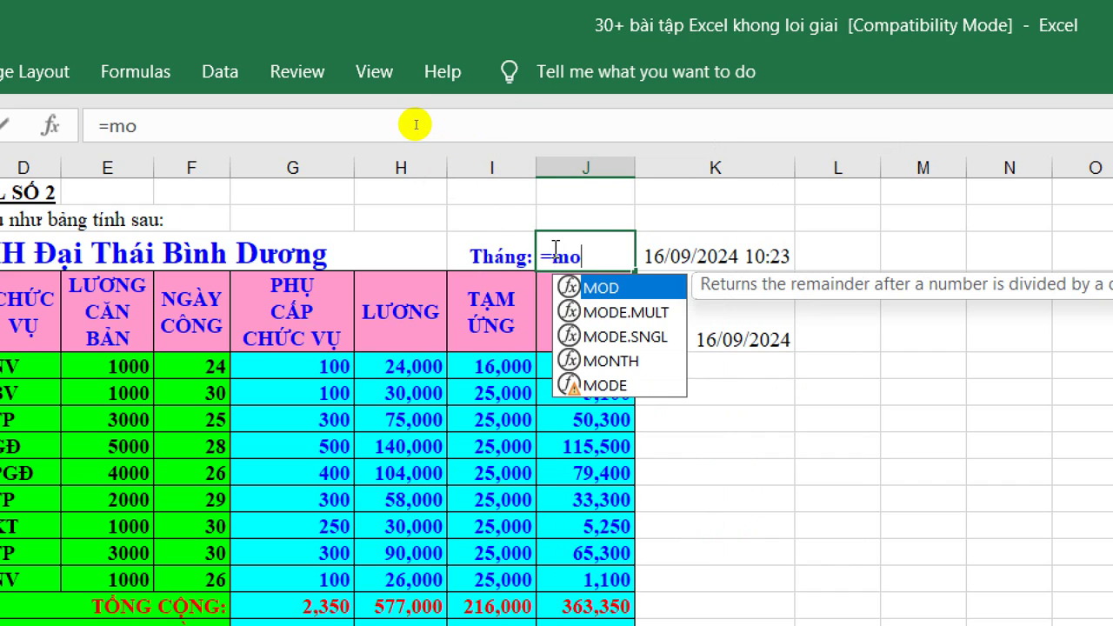
{"action": "key", "text": "Down"}
{"action": "key", "text": "Down"}
{"action": "key", "text": "Down"}
{"action": "key", "text": "Tab"}
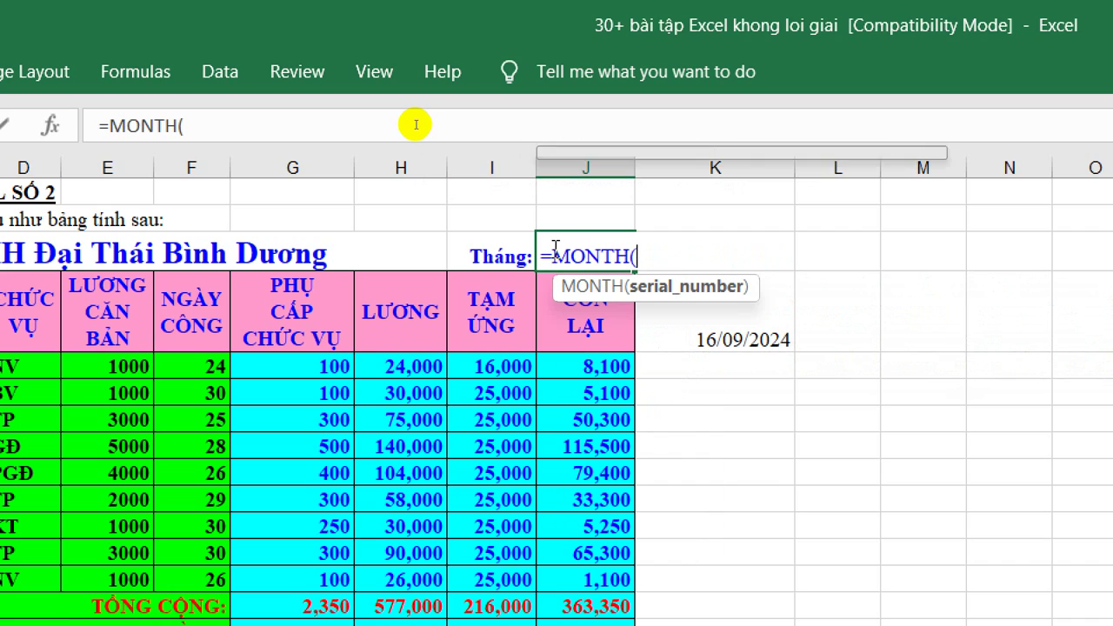
{"action": "type", "text": "today("}
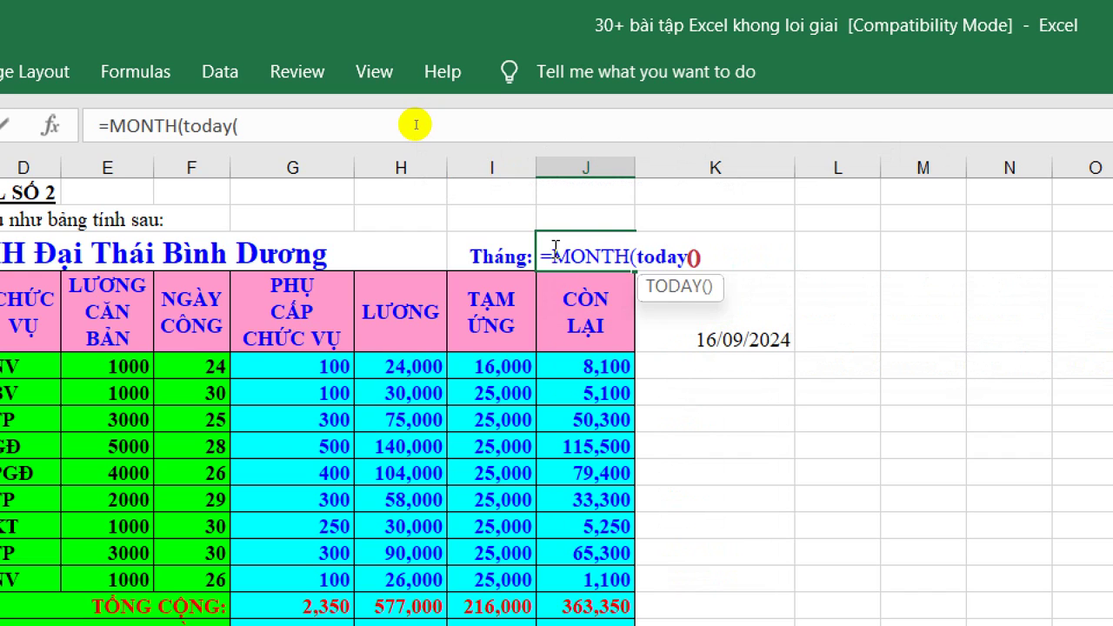
{"action": "type", "text": "))"}
{"action": "key", "text": "Return"}
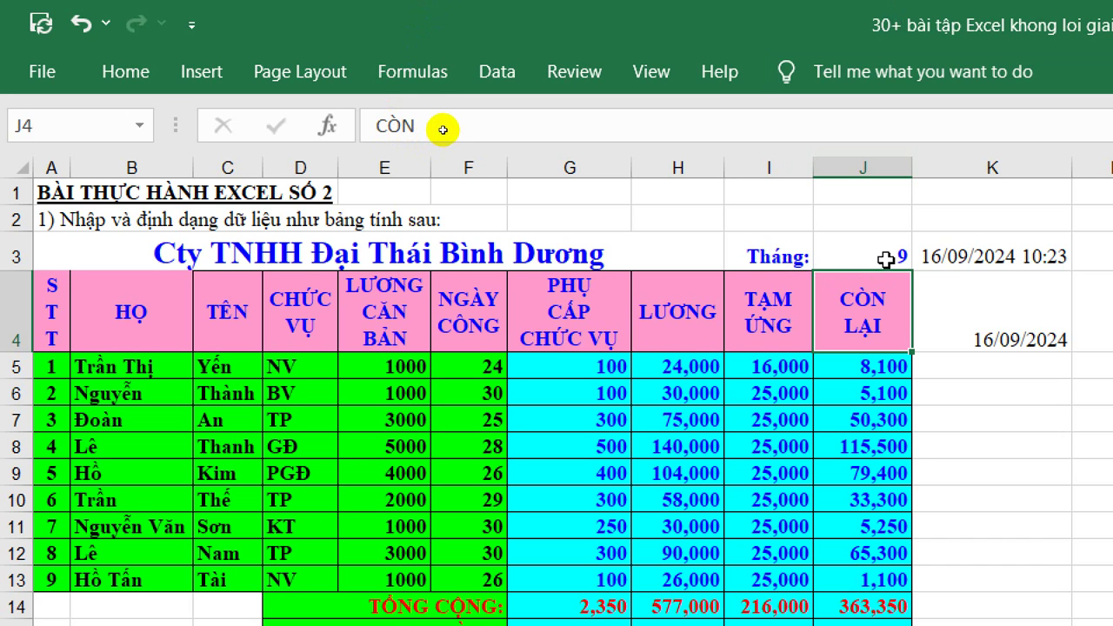
{"action": "left_click", "coordinate": [878, 258]}
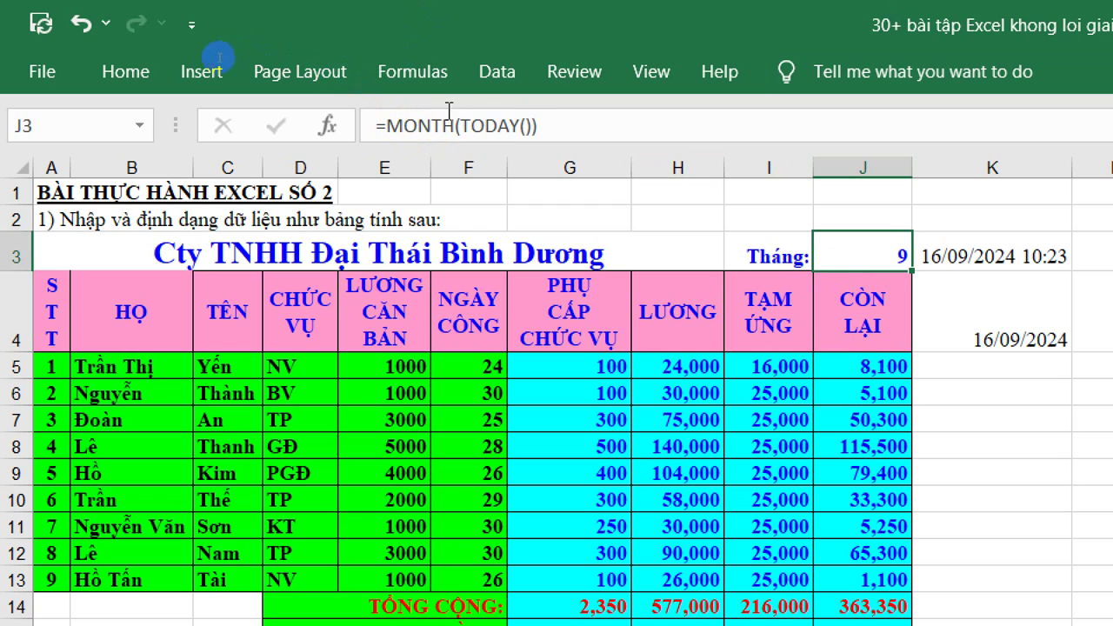
- Edit J3's formula to replace TODAY with NOW, giving =MONTH(NOW())
{"action": "left_click", "coordinate": [477, 126]}
{"action": "left_click", "coordinate": [498, 126]}
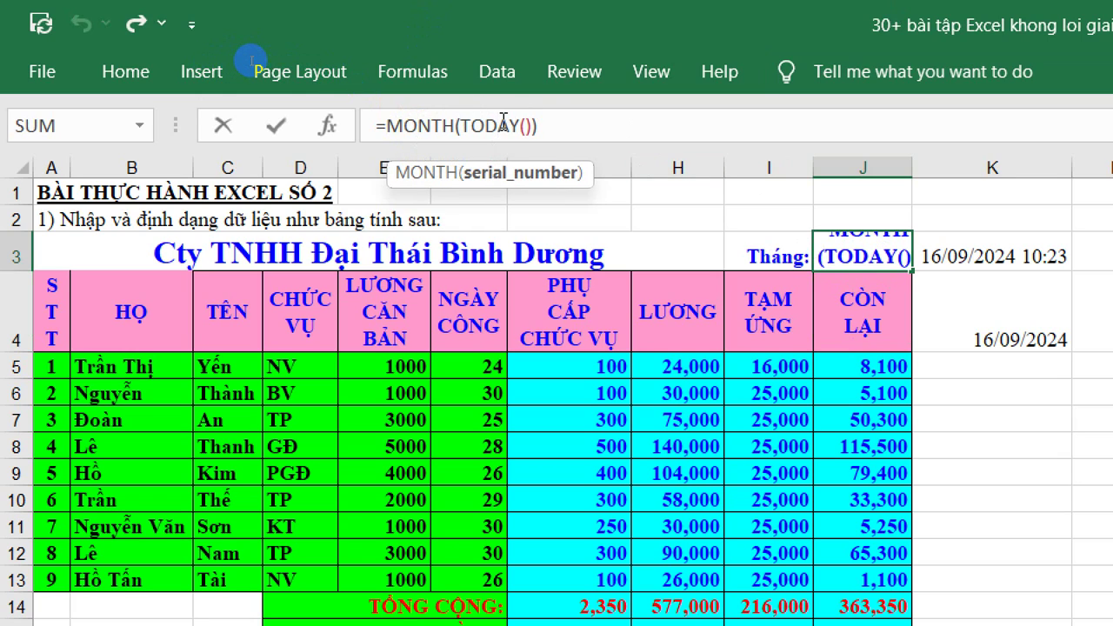
{"action": "double_click", "coordinate": [502, 126]}
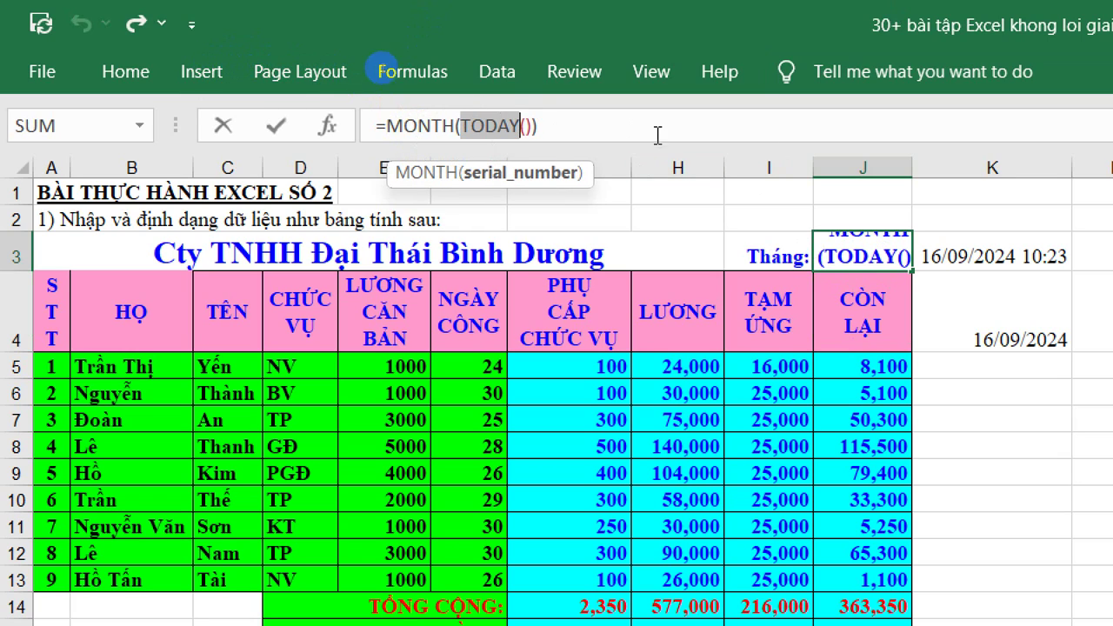
{"action": "key", "text": "BackSpace"}
{"action": "key", "text": "Delete"}
{"action": "key", "text": "Delete"}
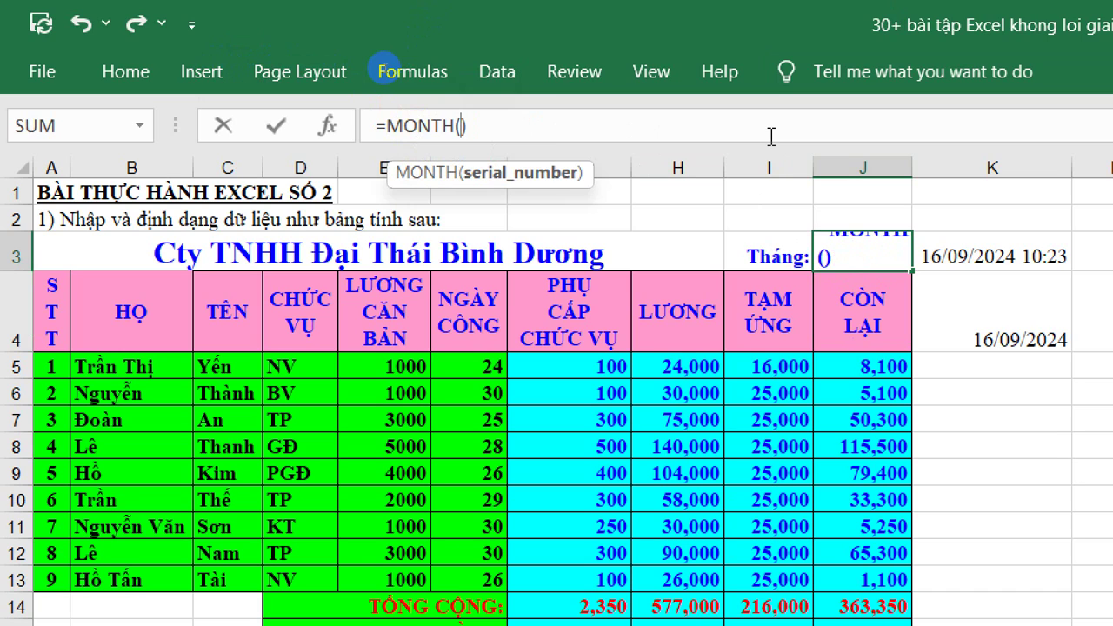
{"action": "type", "text": "now"}
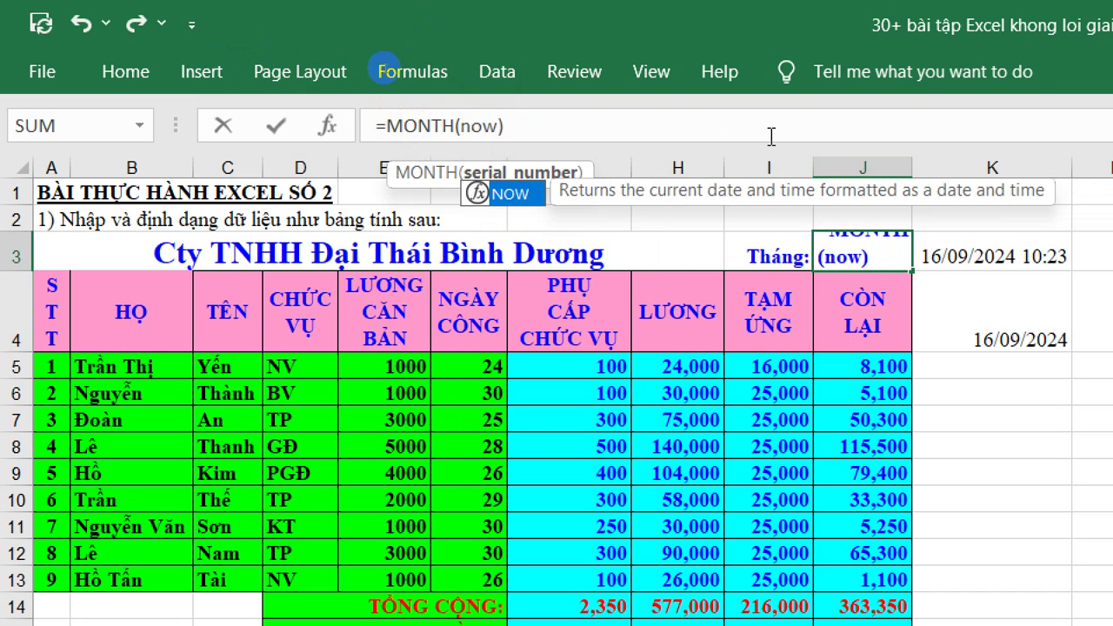
{"action": "type", "text": "()"}
{"action": "key", "text": "Return"}
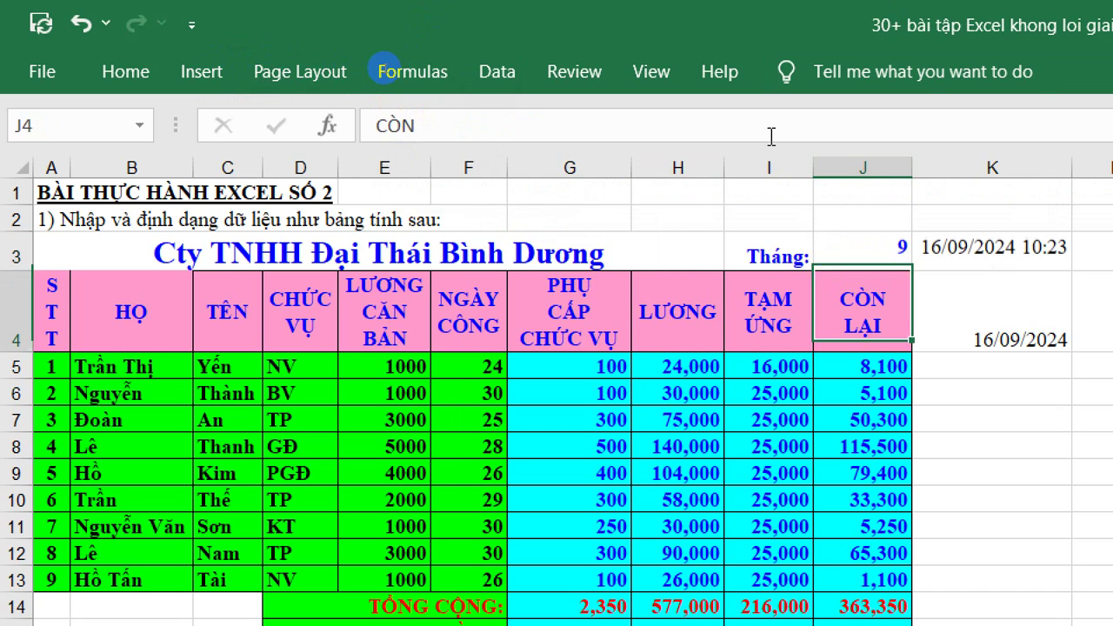
- Clear the helper dates in K3:K4 and move the selection off the table
{"action": "left_click", "coordinate": [887, 249]}
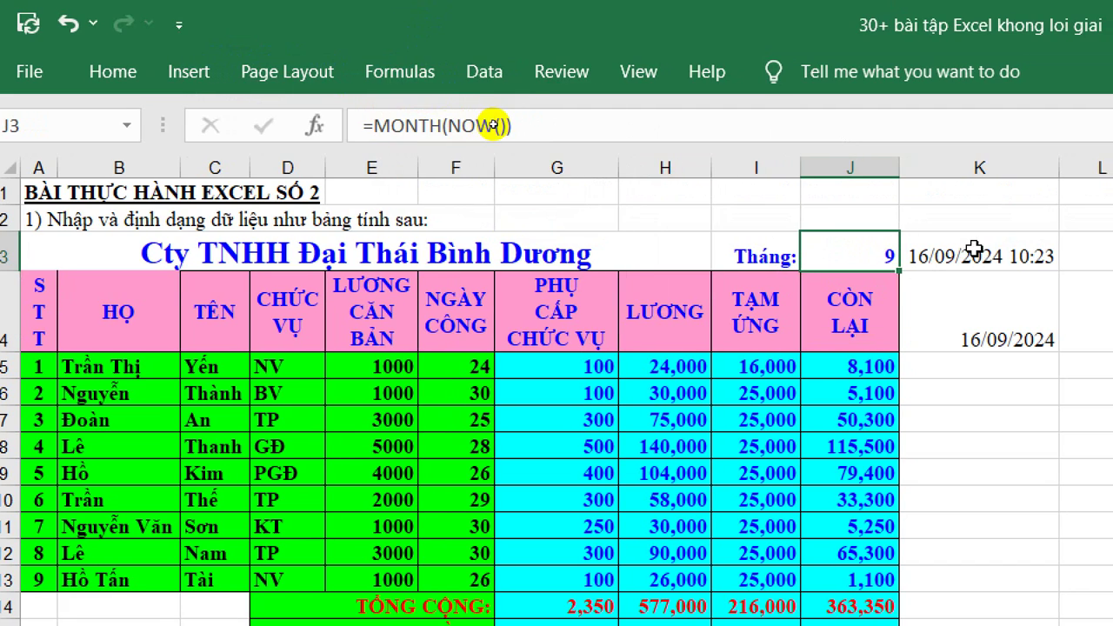
{"action": "left_click_drag", "start_coordinate": [982, 254], "coordinate": [974, 347]}
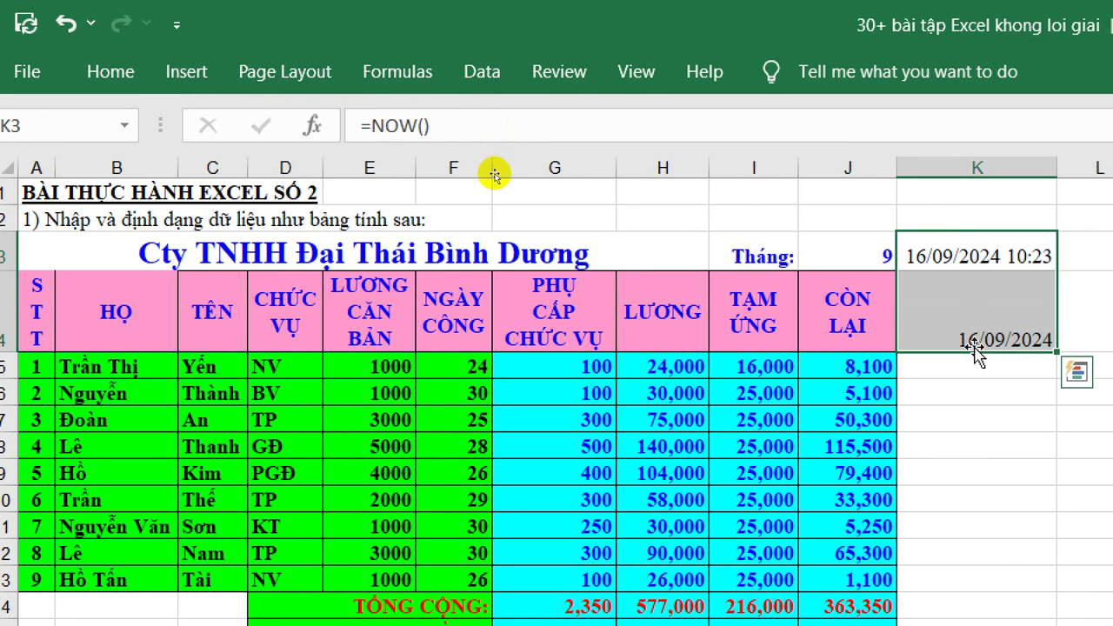
{"action": "key", "text": "Delete"}
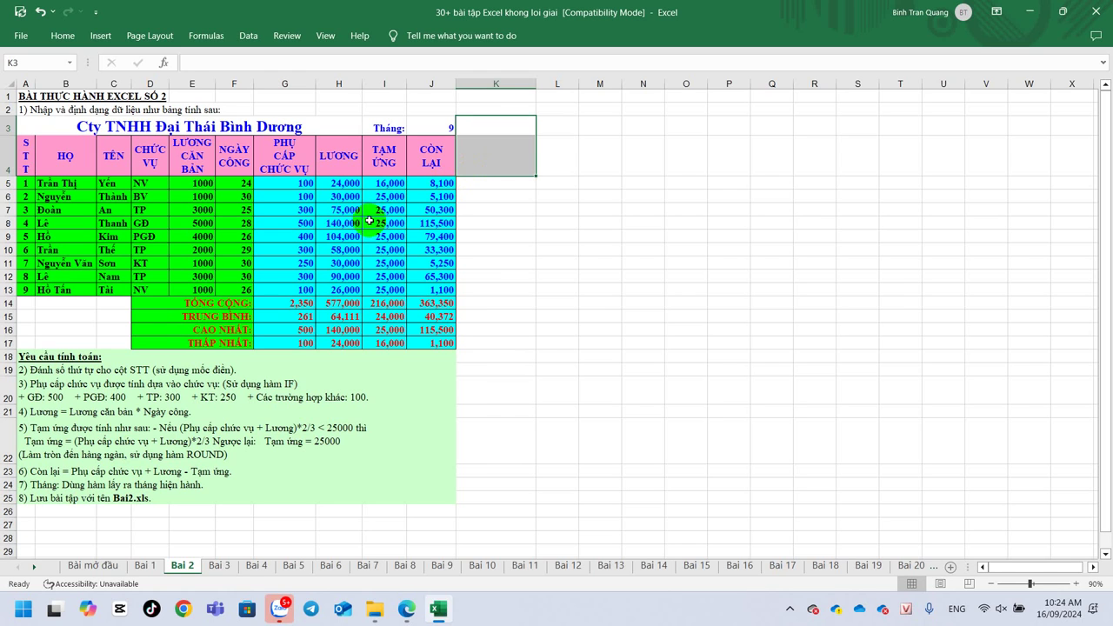
{"action": "left_click", "coordinate": [513, 276]}
{"action": "left_click", "coordinate": [139, 489]}
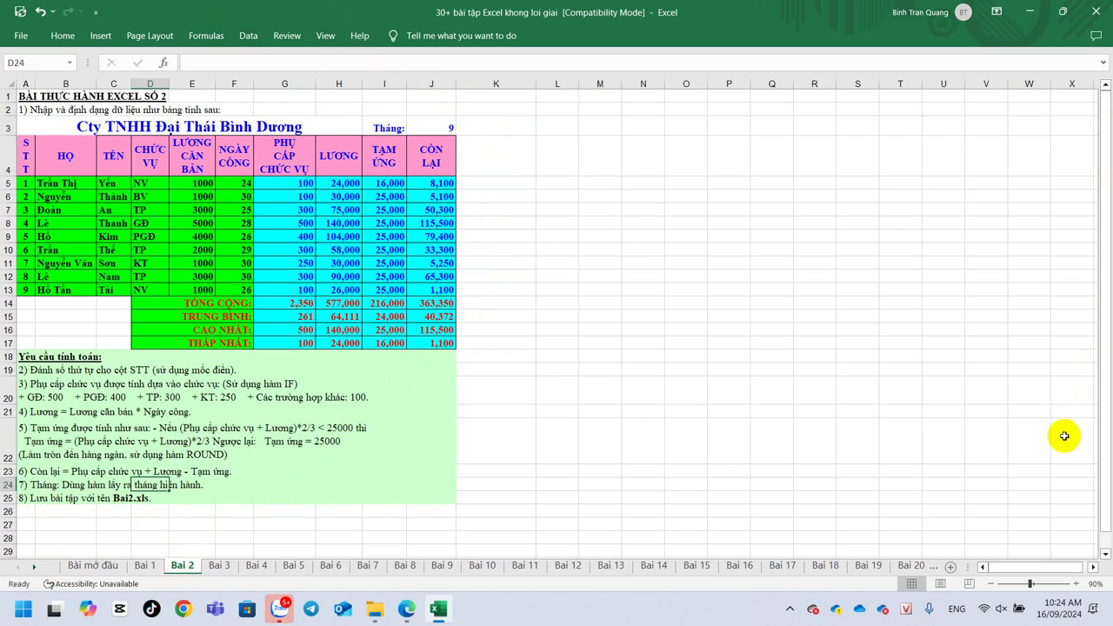
- Copy the Bai 2 sheet to (new book) via Move or Copy with Create a copy ticked
{"action": "right_click", "coordinate": [183, 567]}
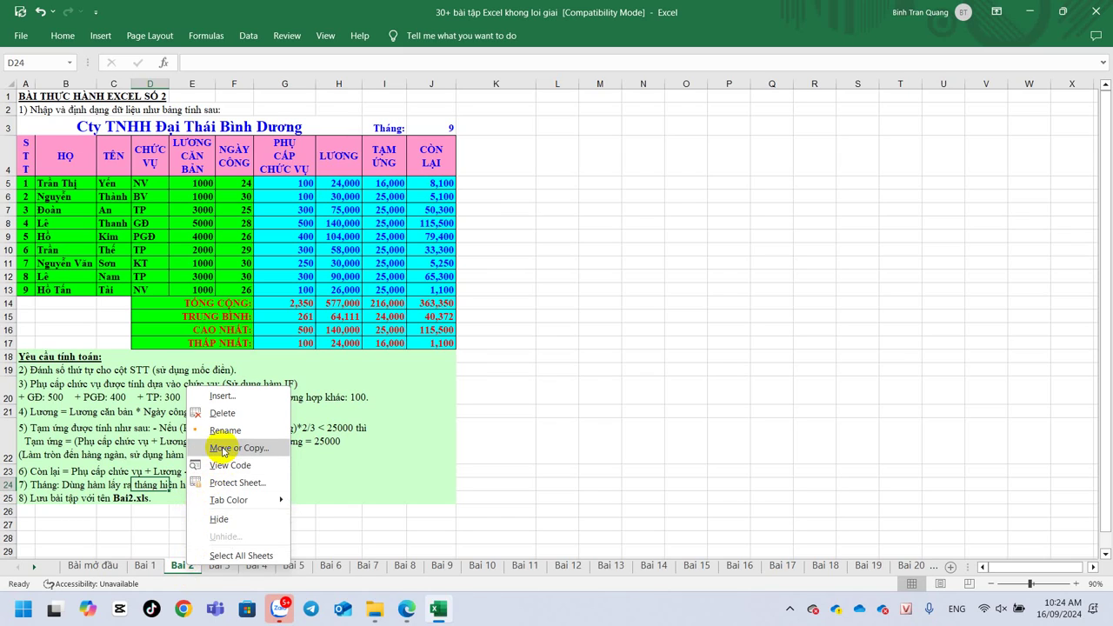
{"action": "left_click", "coordinate": [222, 449]}
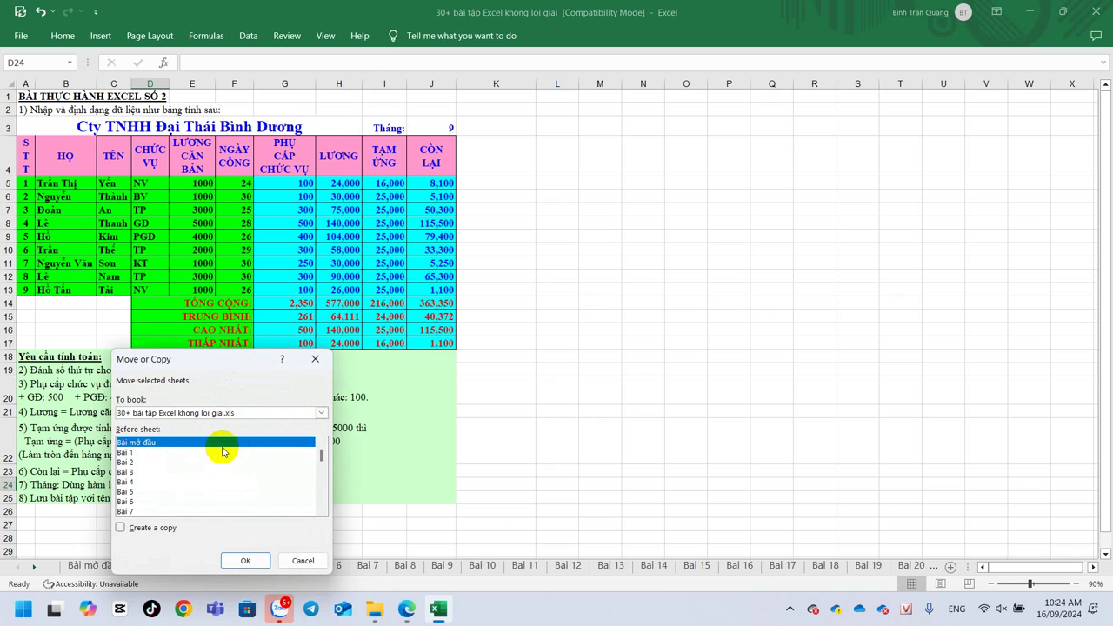
{"action": "left_click", "coordinate": [293, 412]}
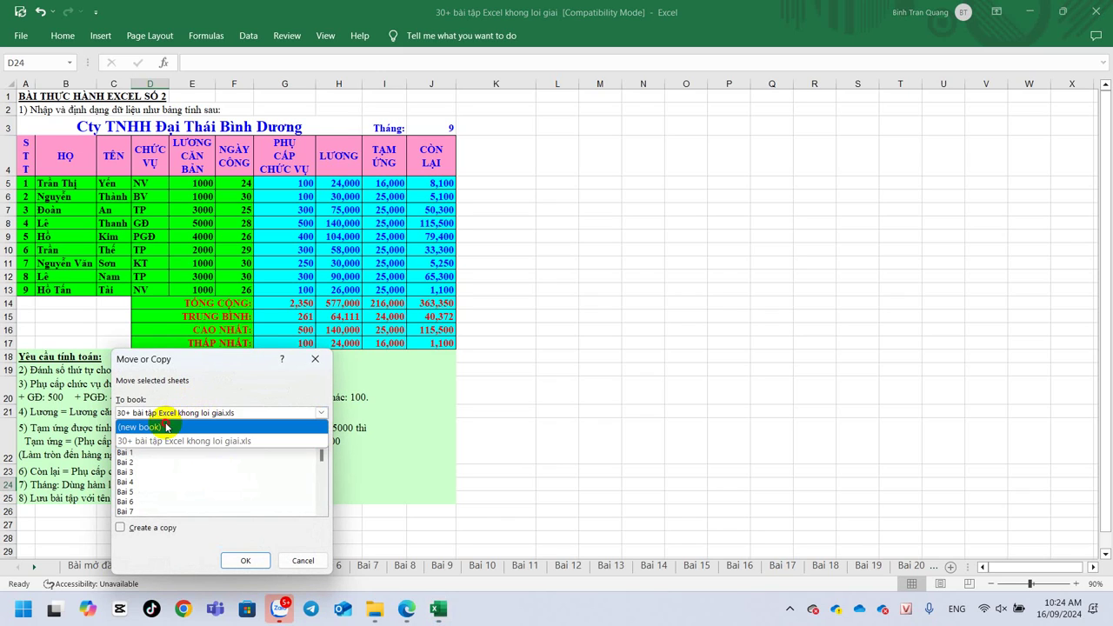
{"action": "left_click", "coordinate": [166, 426]}
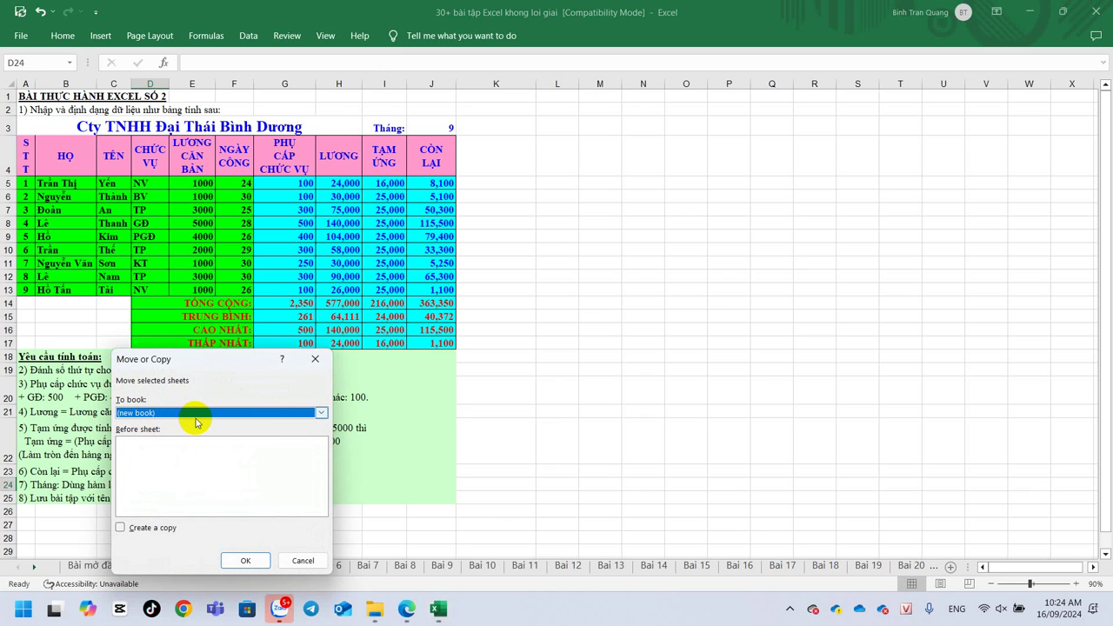
{"action": "left_click", "coordinate": [121, 528]}
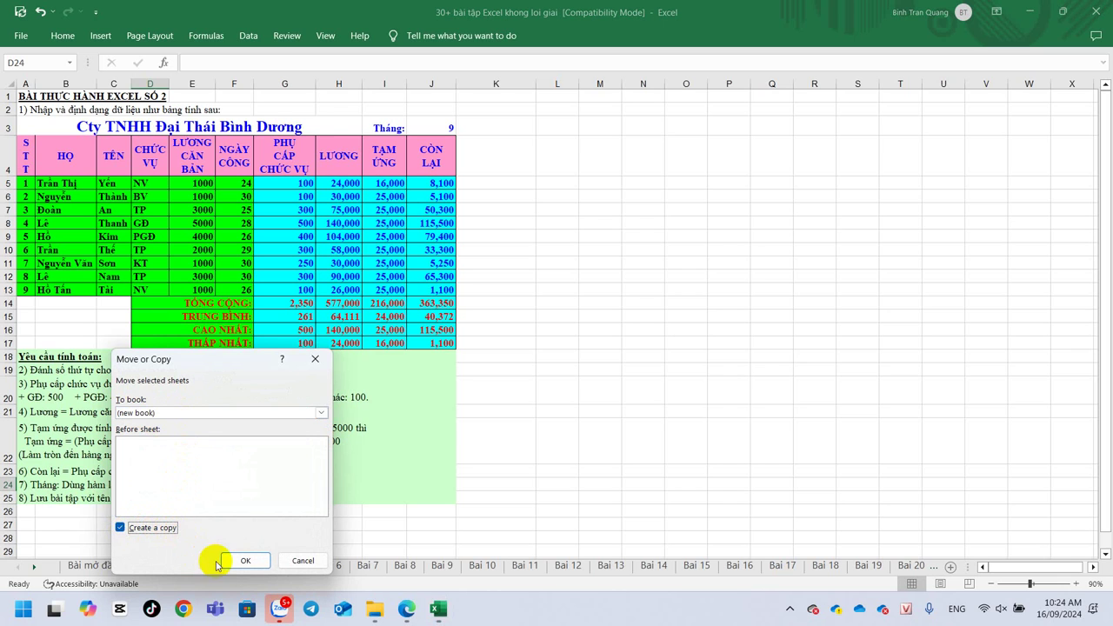
{"action": "left_click", "coordinate": [247, 560]}
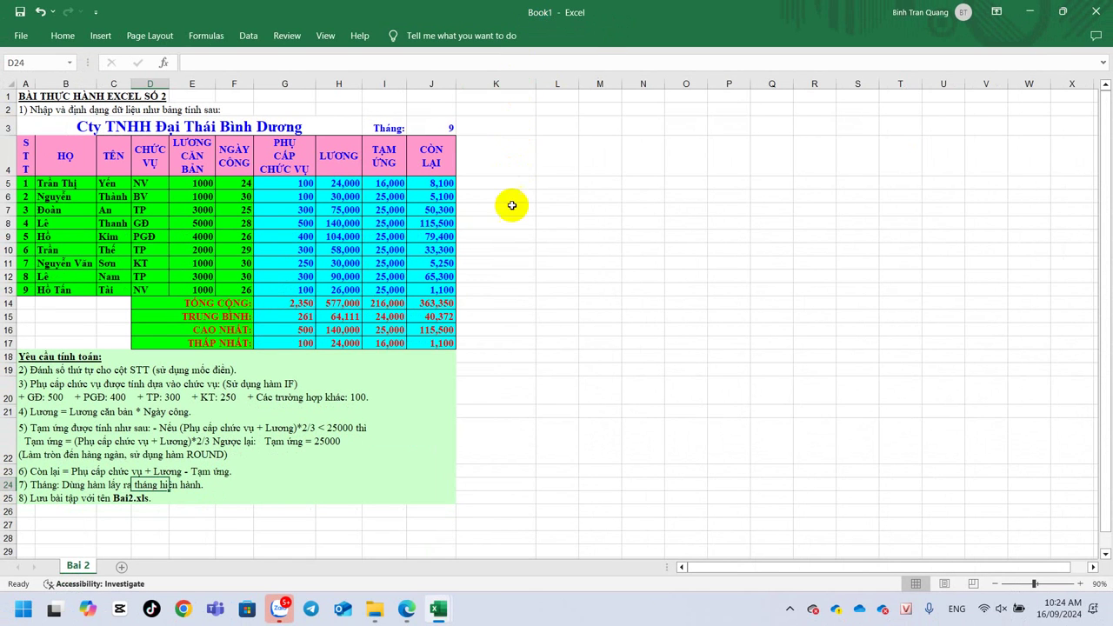
- Switch between the original exercise workbook and Book1, ending with Book1 in front
{"action": "mouse_move", "coordinate": [439, 606]}
{"action": "left_click", "coordinate": [380, 564]}
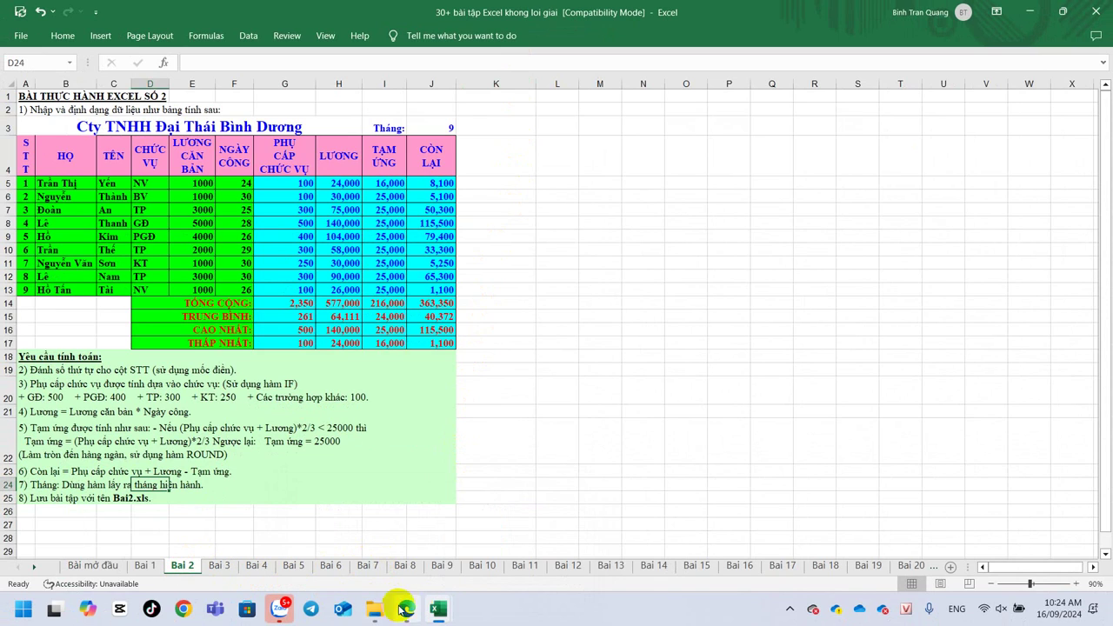
{"action": "right_click", "coordinate": [190, 568]}
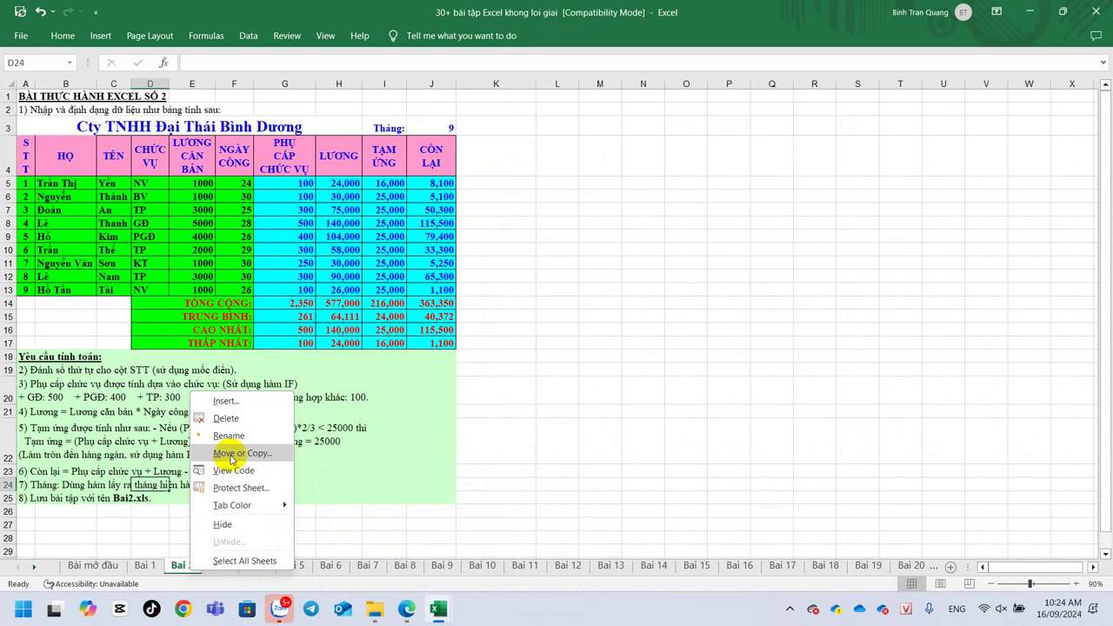
{"action": "left_click", "coordinate": [570, 369]}
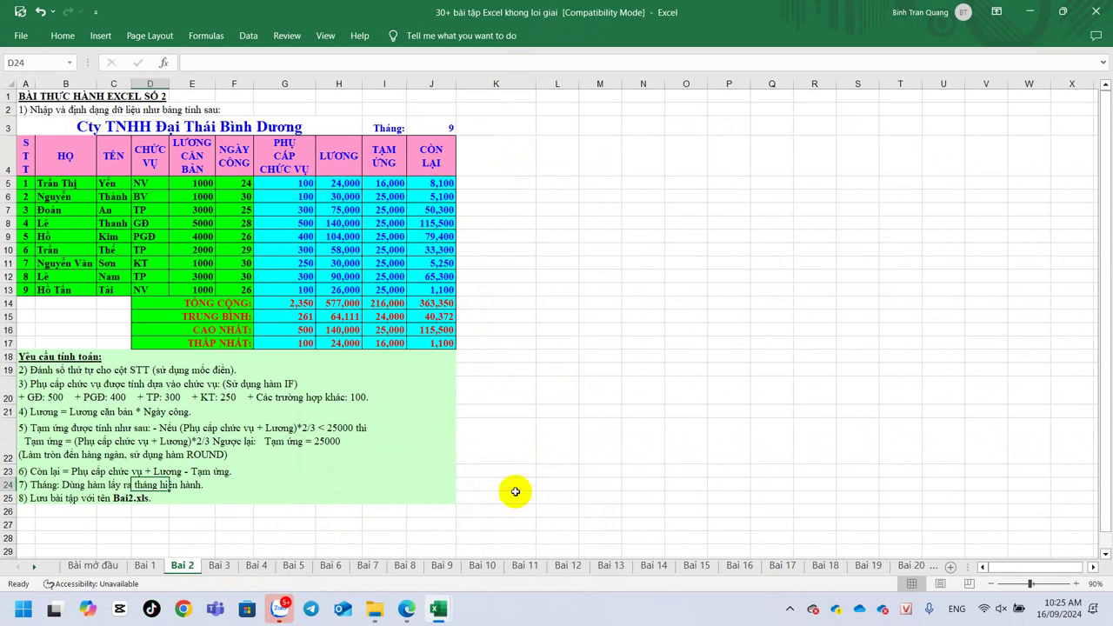
{"action": "mouse_move", "coordinate": [438, 608]}
{"action": "left_click", "coordinate": [484, 543]}
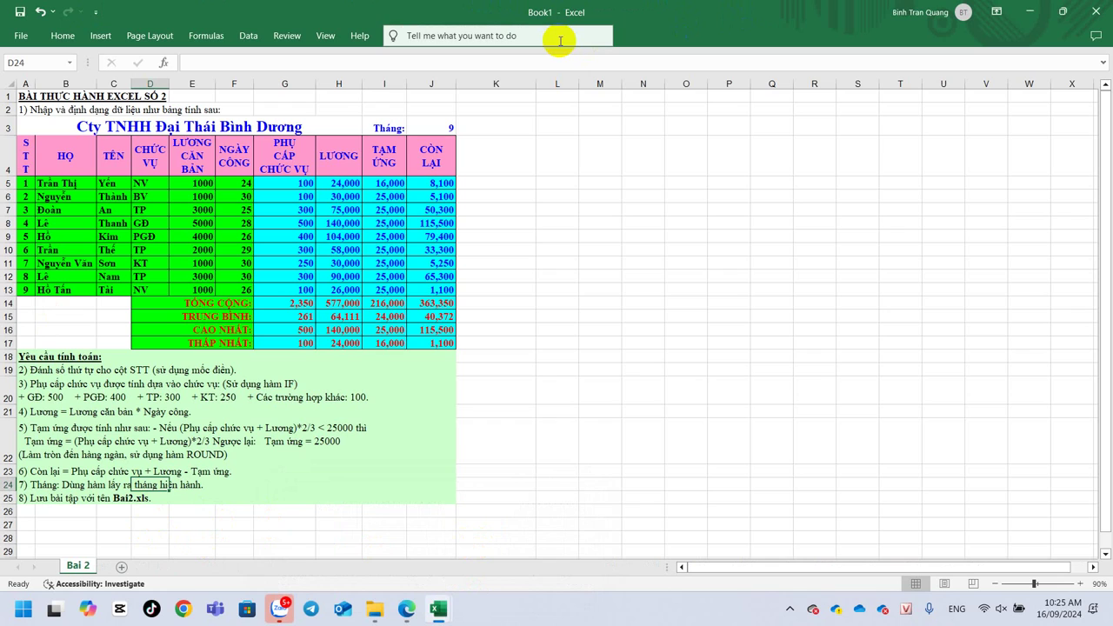
- Browse to the _IMC > 240909 THCB folder to save the new workbook
{"action": "key", "text": "ctrl+s"}
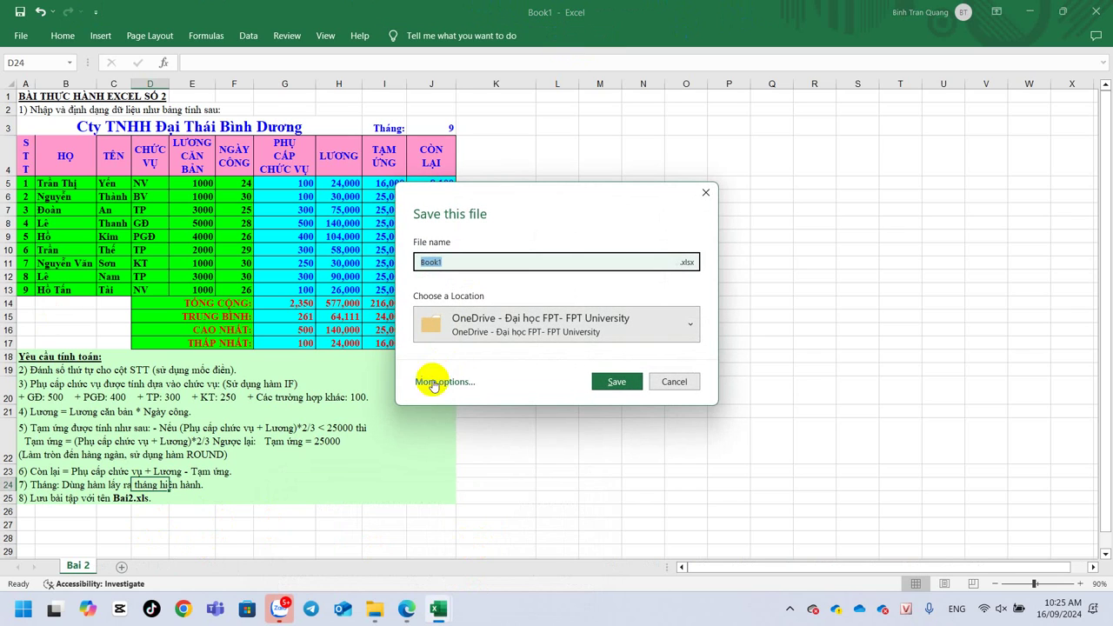
{"action": "left_click", "coordinate": [431, 382]}
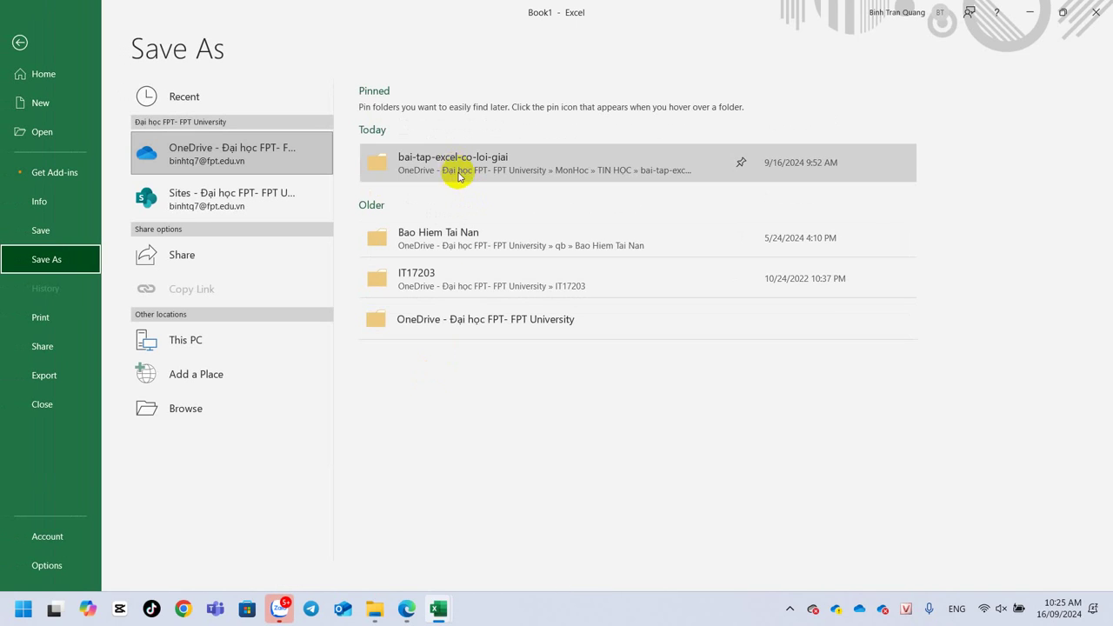
{"action": "left_click", "coordinate": [195, 418]}
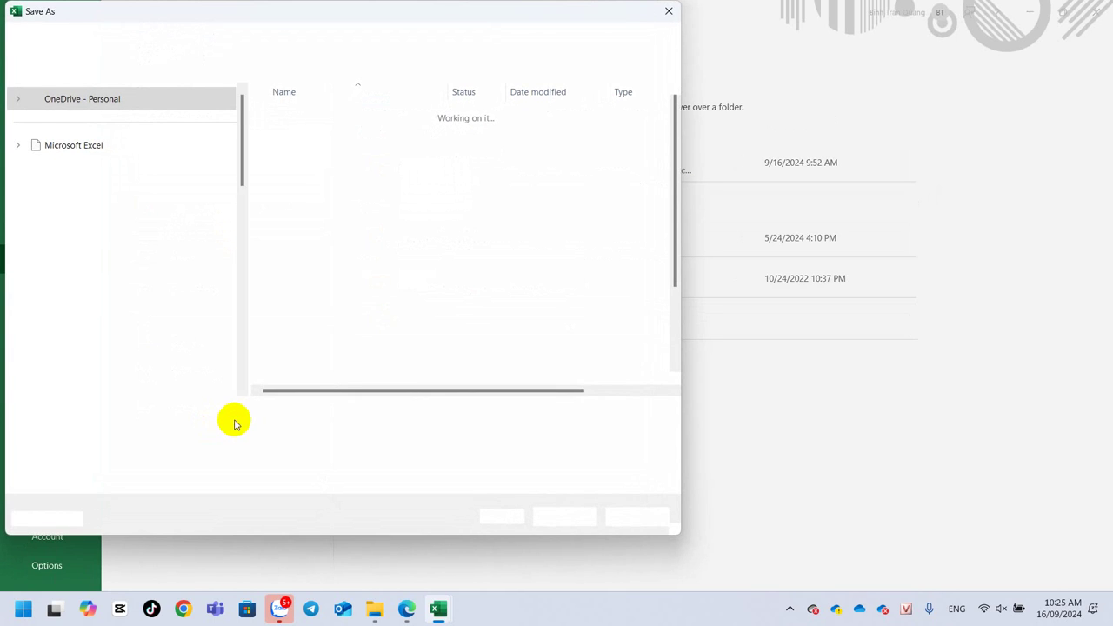
{"action": "scroll", "coordinate": [166, 313], "scroll_direction": "down", "scroll_amount": 3}
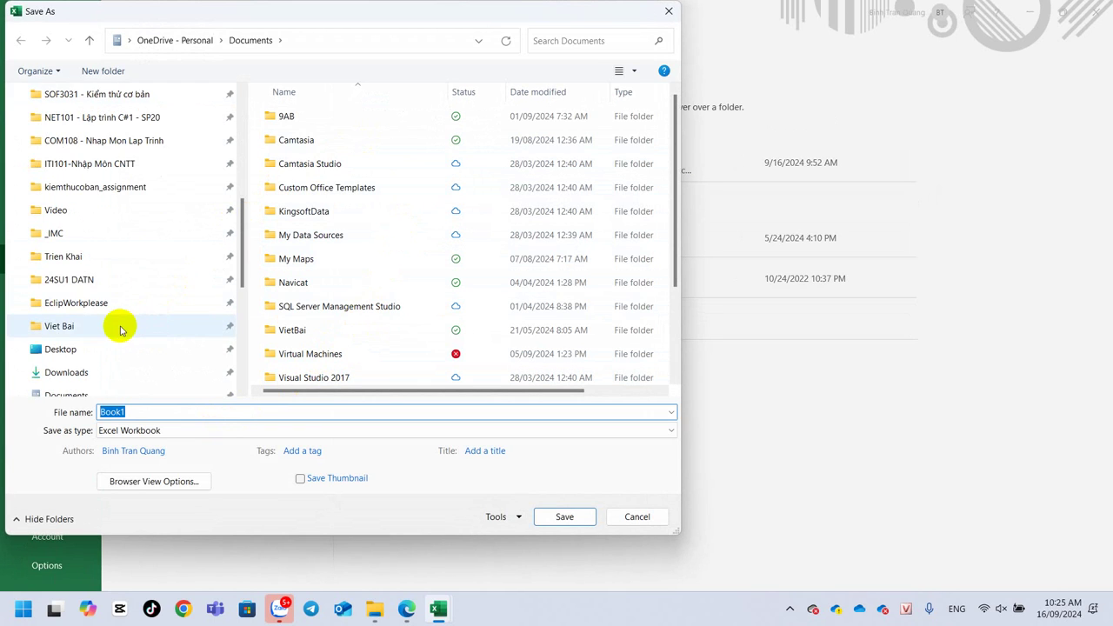
{"action": "left_click", "coordinate": [86, 233]}
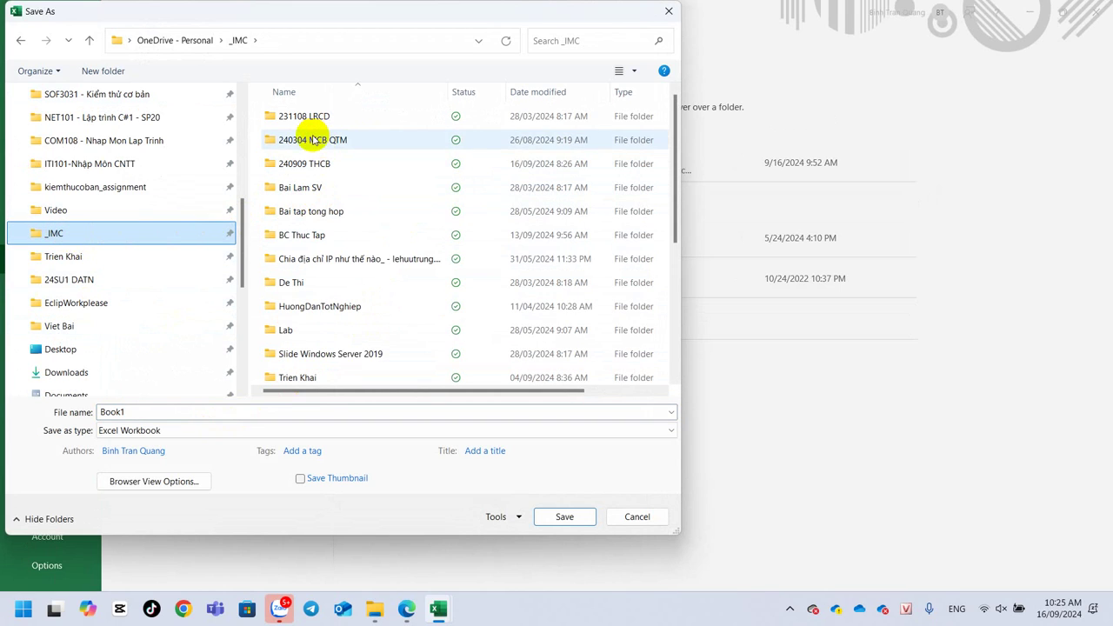
{"action": "double_click", "coordinate": [290, 163]}
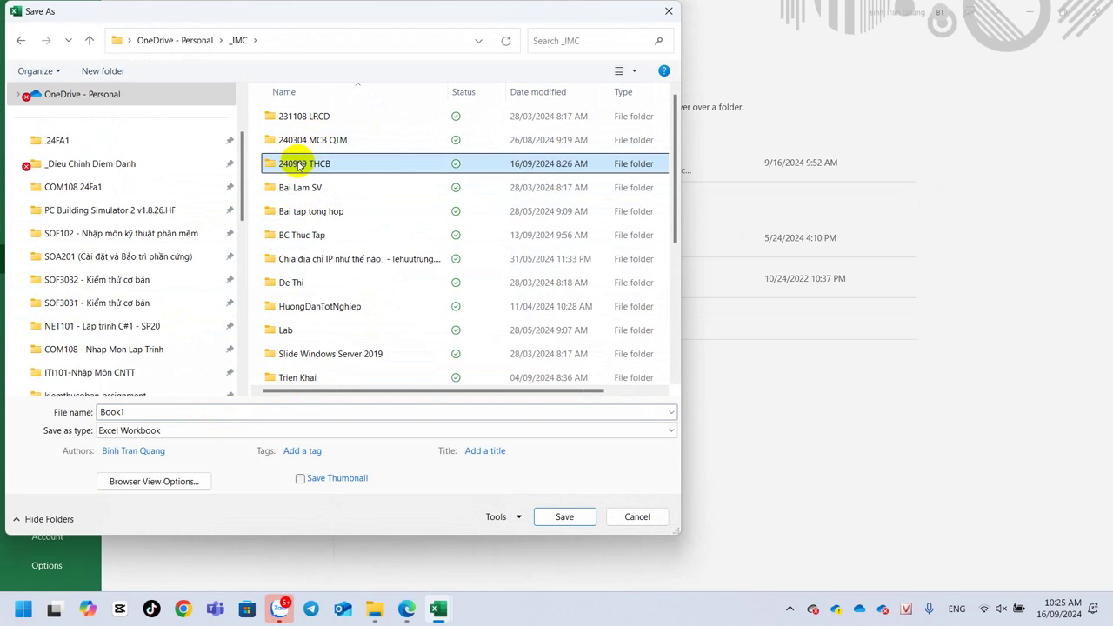
- Name the file with the author's name followed by 'Bai 2' and save it
{"action": "left_click", "coordinate": [247, 414]}
{"action": "type", "text": "0"}
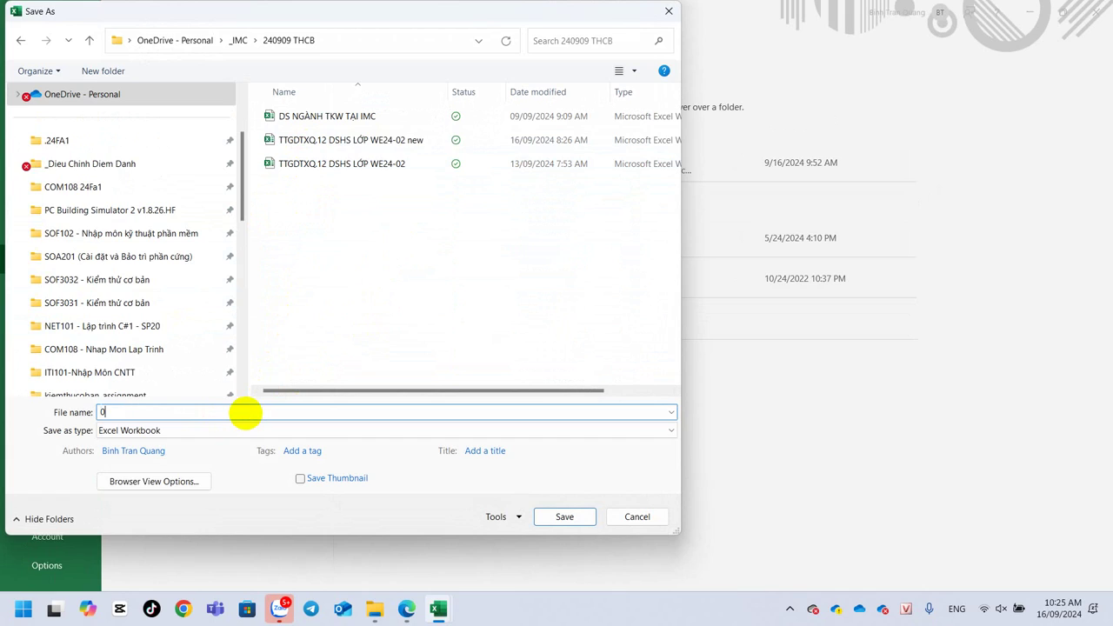
{"action": "type", "text": "0.Qua"}
{"action": "type", "text": "ng"}
{"action": "type", "text": "Binh- "}
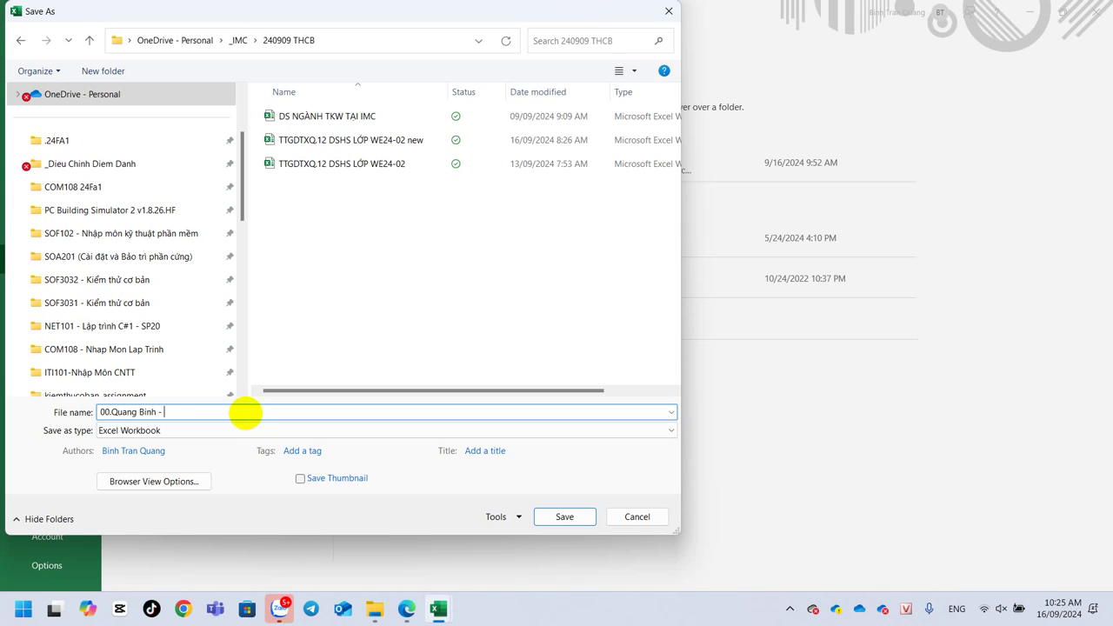
{"action": "type", "text": "Bi"}
{"action": "type", "text": "ai"}
{"action": "type", "text": "2"}
{"action": "left_click", "coordinate": [564, 517]}
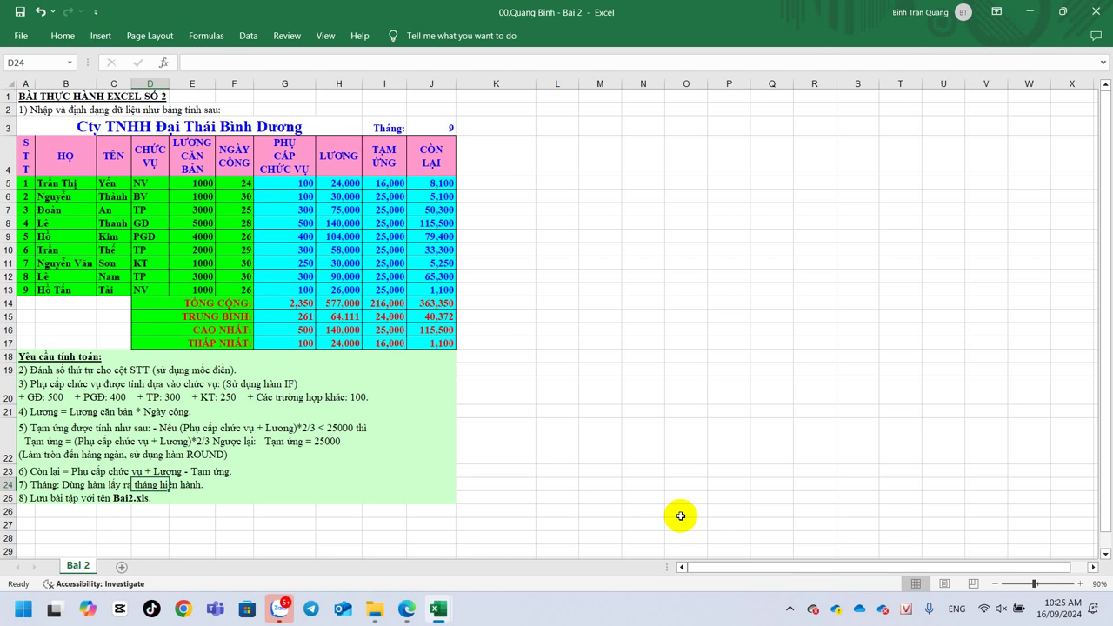
{"action": "left_click", "coordinate": [789, 608]}
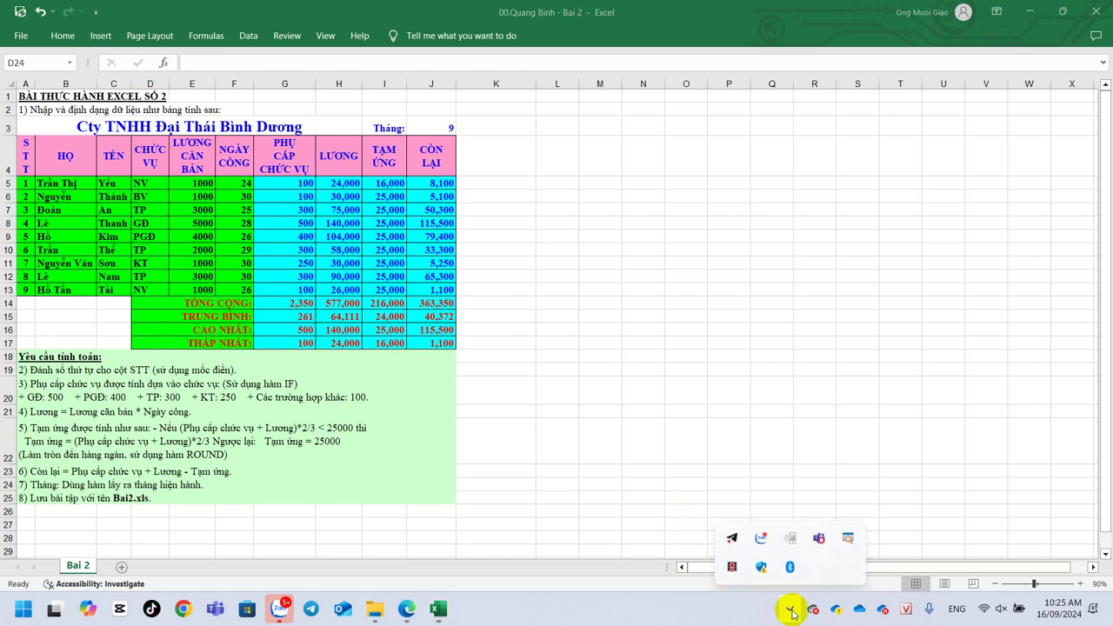